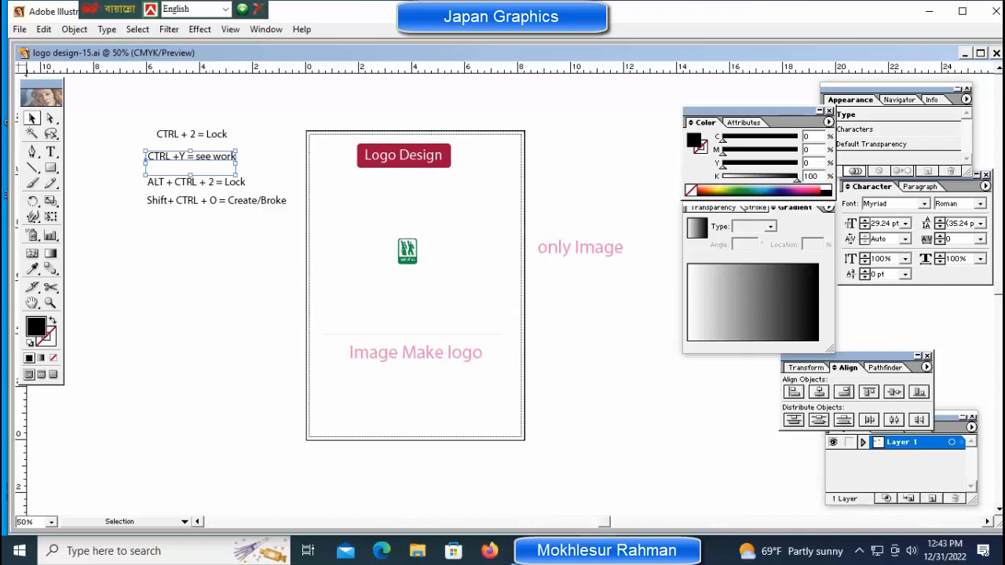
Enlarge the linked logo image proportionally about its centre and shift it slightly to the right on the page.
left_click(408, 251)
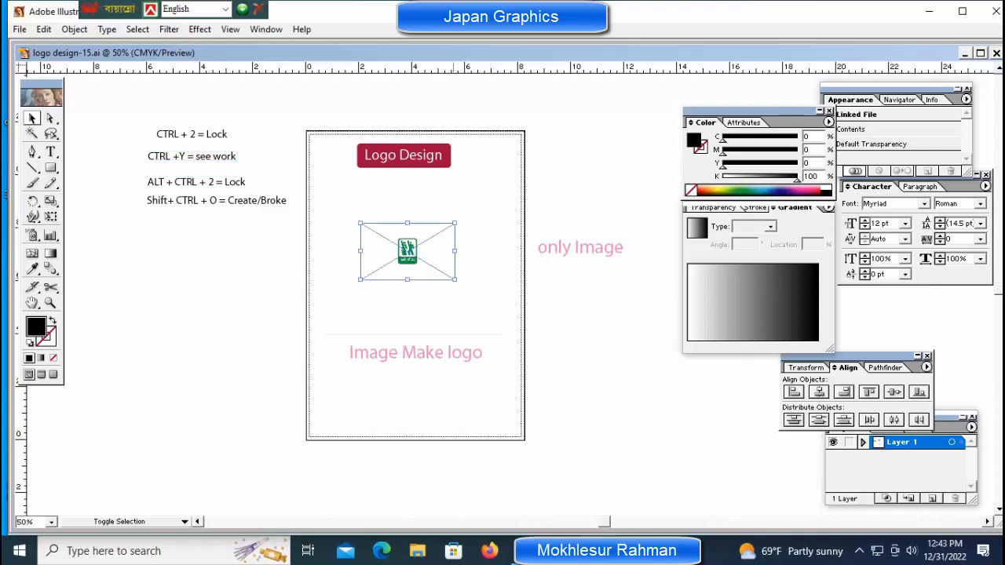
left_click_drag(454, 280, 549, 337)
left_click(496, 305)
left_click(463, 278)
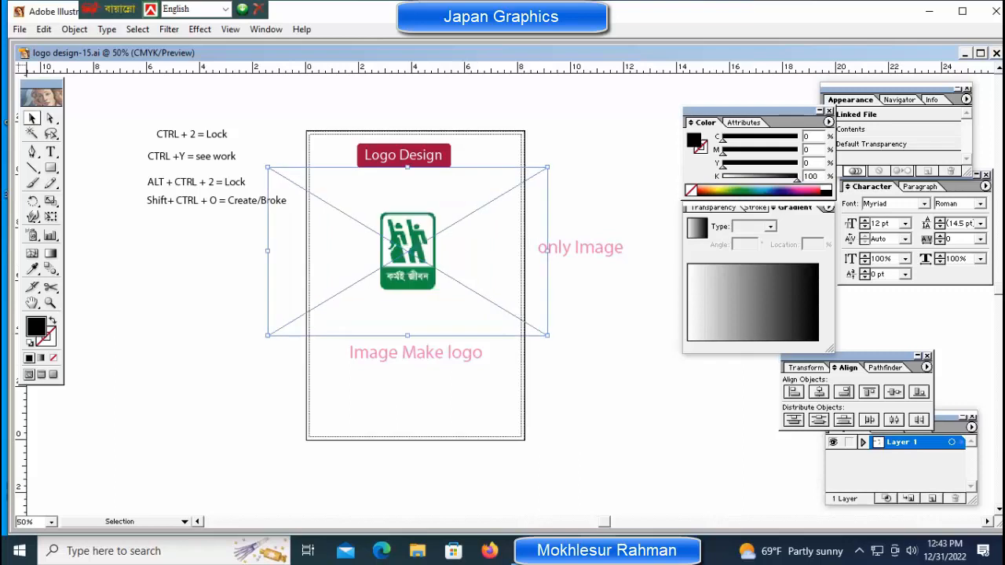
left_click(568, 345)
mouse_move(436, 267)
left_mouse_down()
mouse_move(459, 267)
mouse_move(450, 267)
left_mouse_up()
left_click(558, 335, "shift")
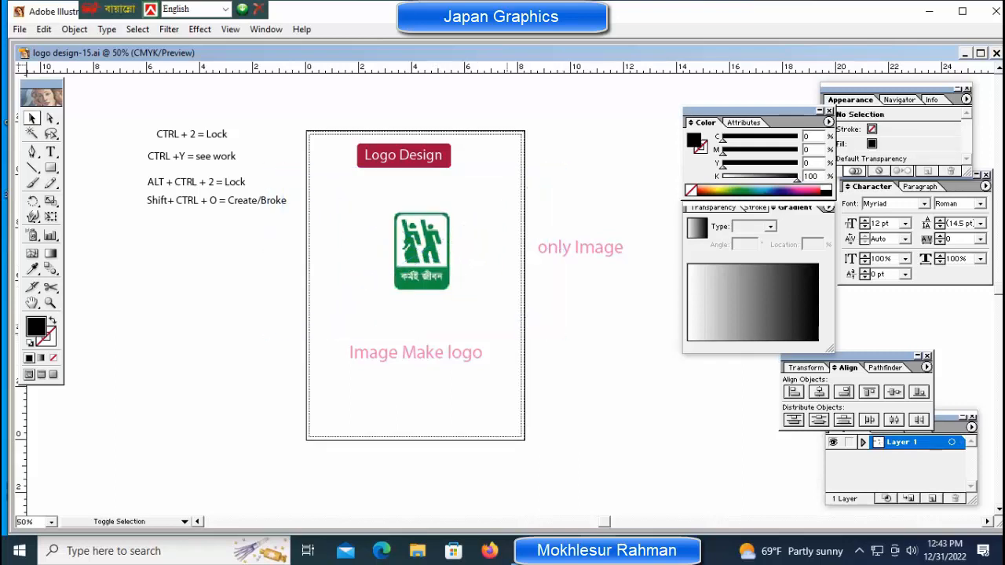
left_click(465, 278)
key("shift")
left_click_drag(561, 335, 583, 348)
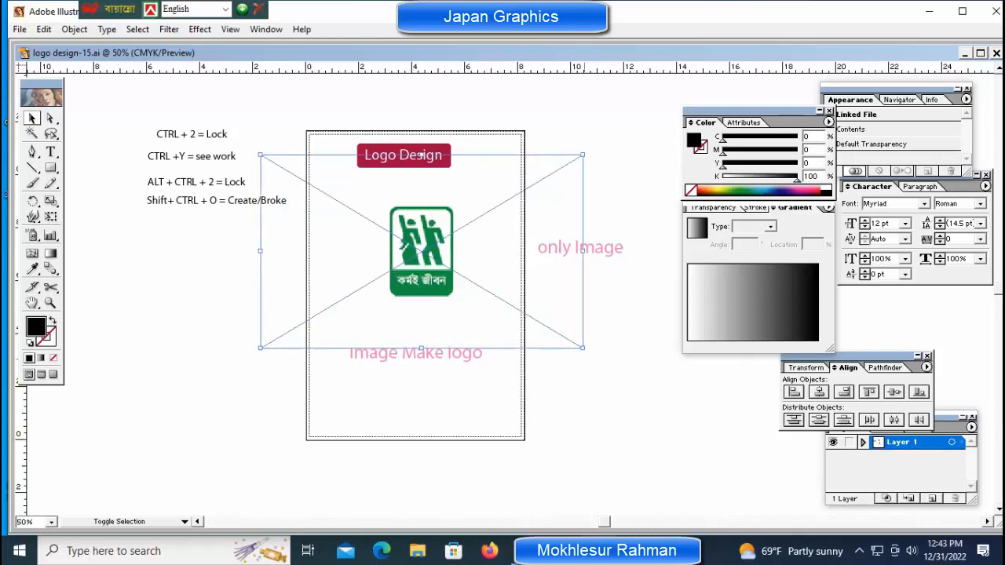
left_click(612, 369)
Lock the enlarged logo image so it serves as a fixed tracing template.
key("ctrl+space")
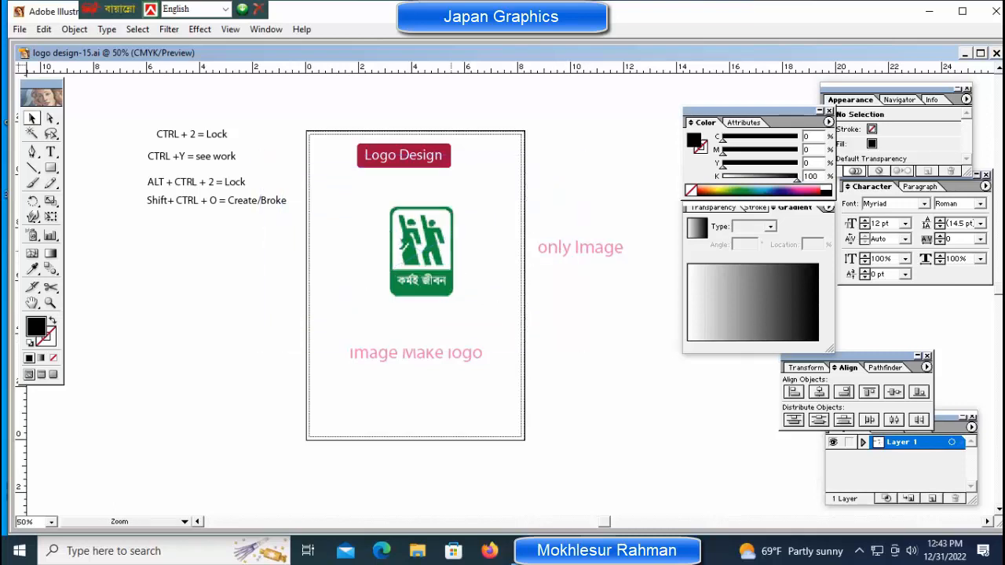
left_click(446, 254, "ctrl")
left_click(462, 297, "ctrl")
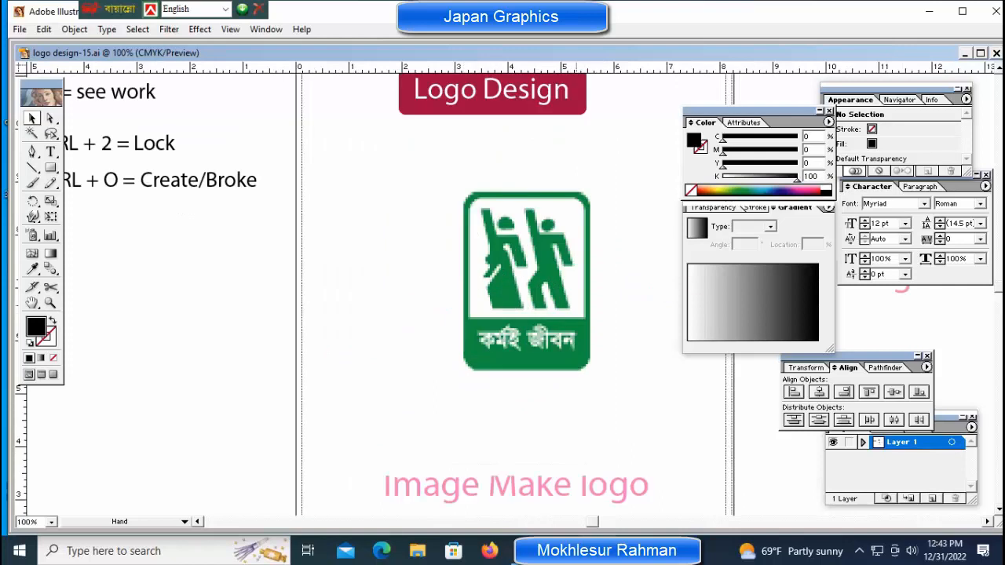
left_click_drag(576, 299, 399, 281)
left_click(372, 273)
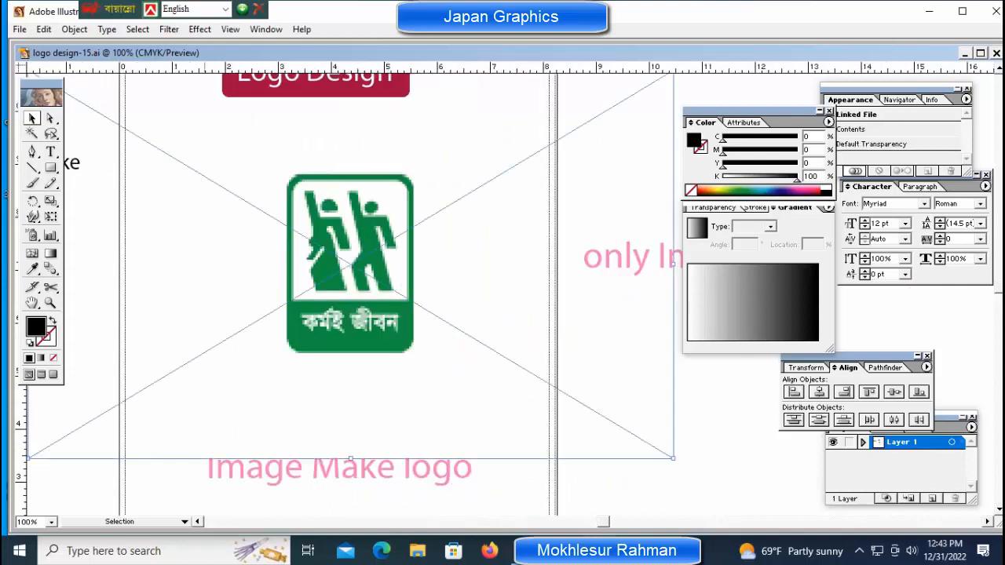
key("ctrl+minus")
key("alt+o")
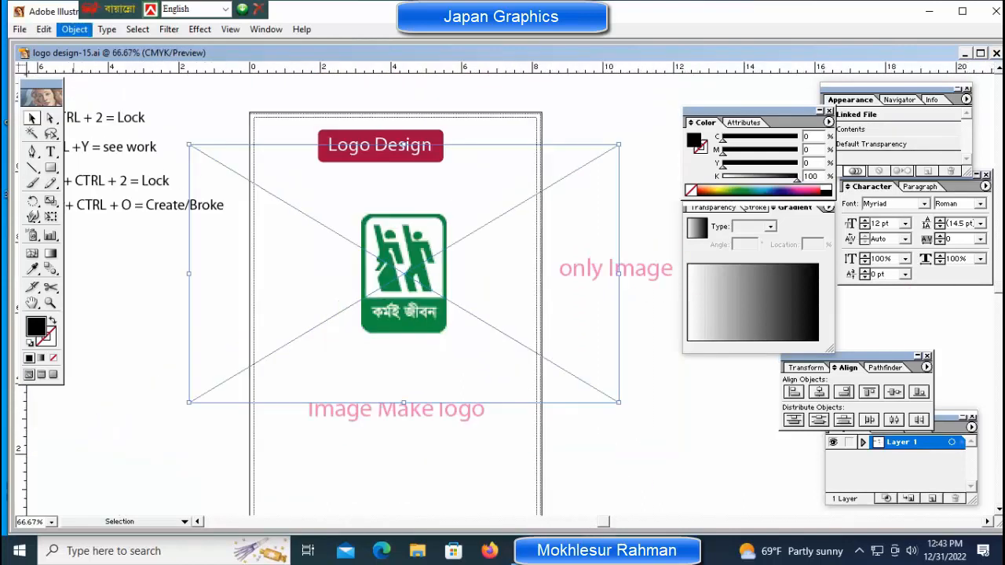
mouse_move(98, 108)
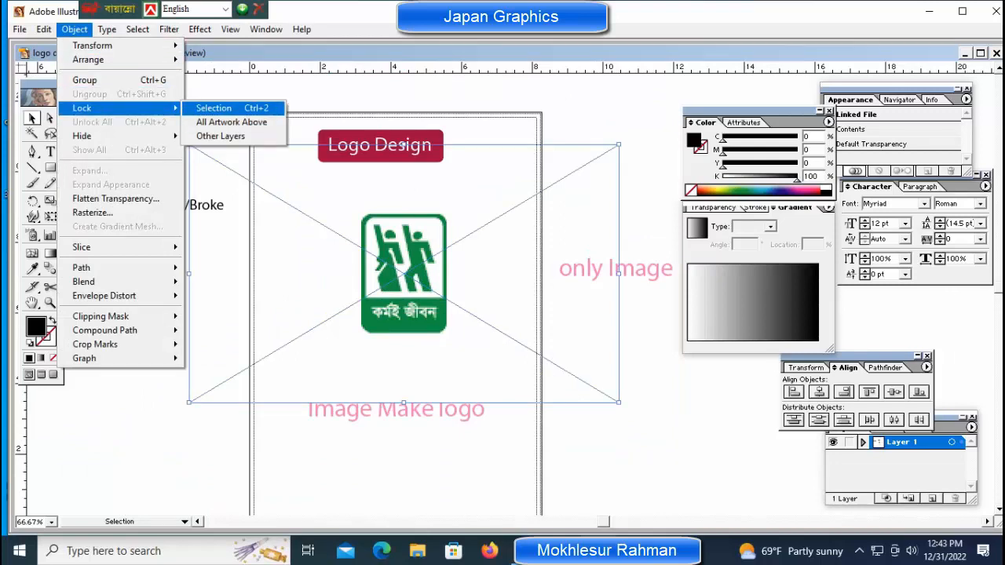
key("Return")
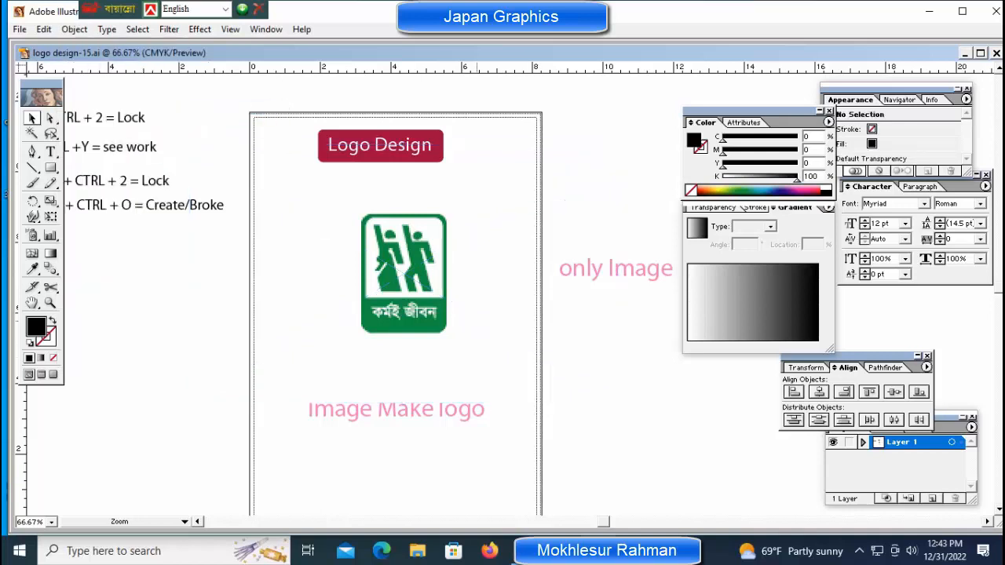
Check the artwork in Outline view, return to Preview, and examine the locked logo up close.
key("ctrl+y")
key("ctrl+y")
key("ctrl+y")
key("ctrl+y")
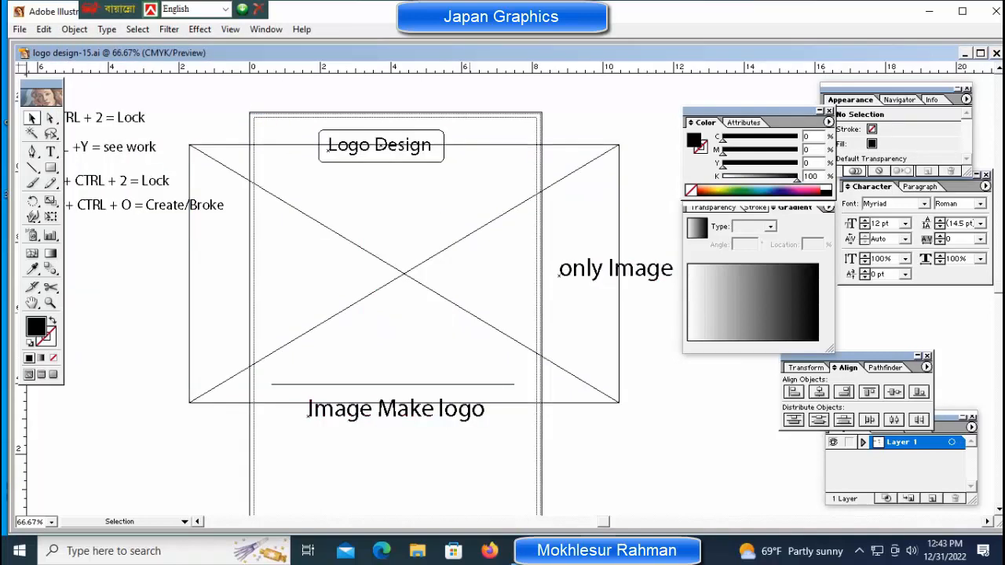
key("ctrl+space")
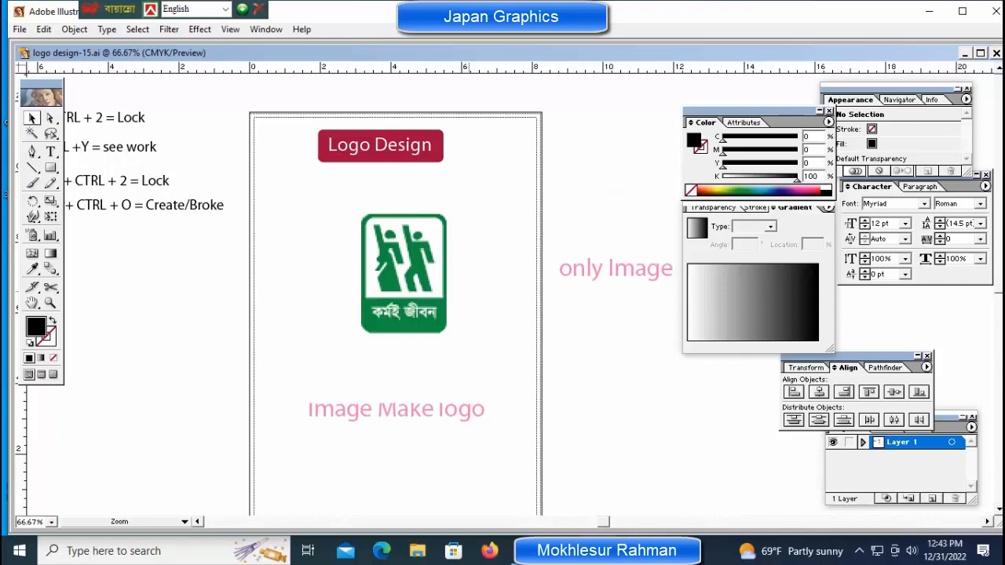
left_click(438, 270, "ctrl")
left_click(488, 298, "ctrl")
left_click_drag(478, 299, 317, 298)
left_click(391, 260, "ctrl")
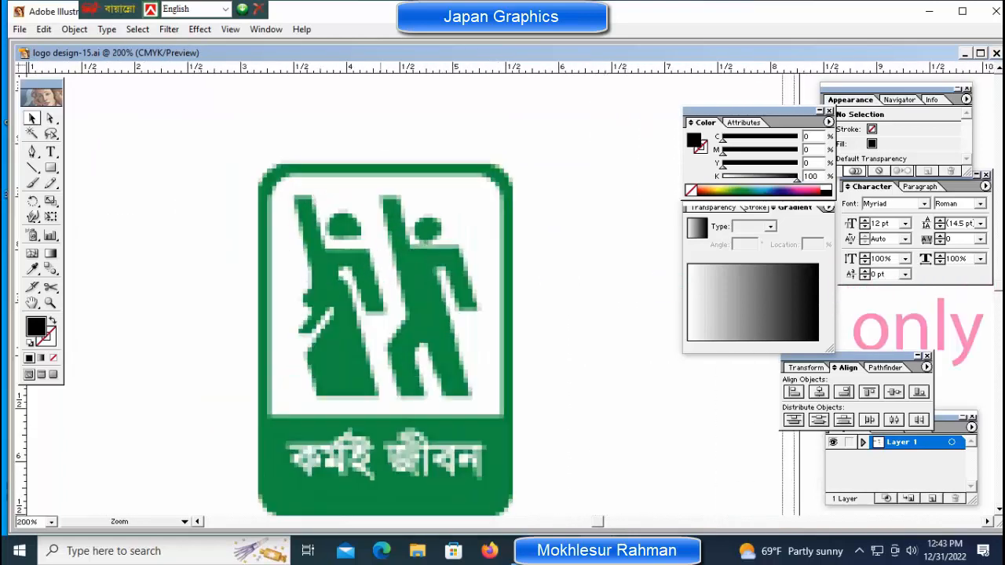
left_click_drag(391, 261, 320, 261)
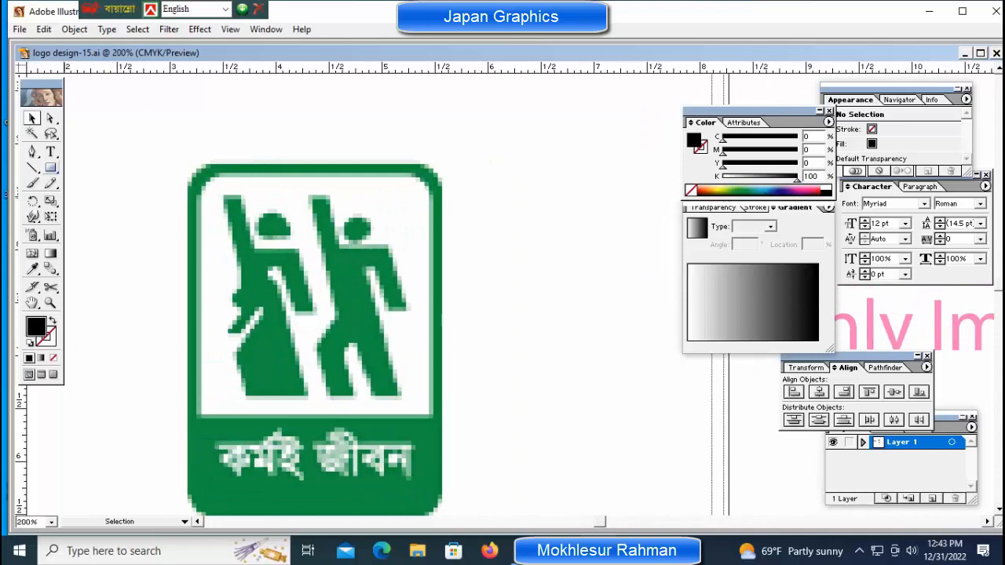
left_click(51, 167)
left_click_drag(51, 167, 134, 169)
left_click(114, 149, "ctrl")
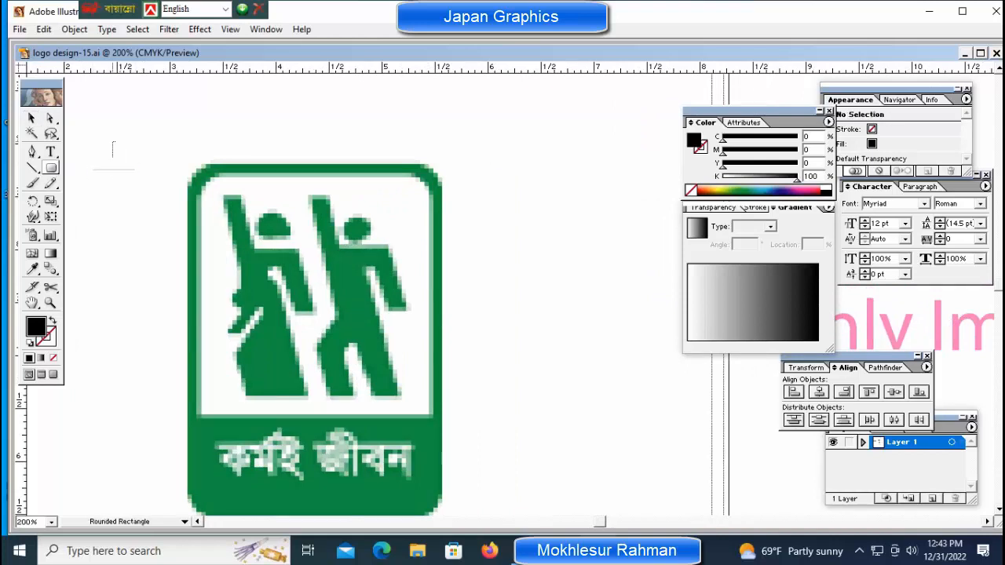
left_click(115, 169, "ctrl")
key("ctrl+z")
Draw a black circle over the left figure's head and shrink it to fit the head.
left_click_drag(51, 168, 103, 170)
key("ctrl+space")
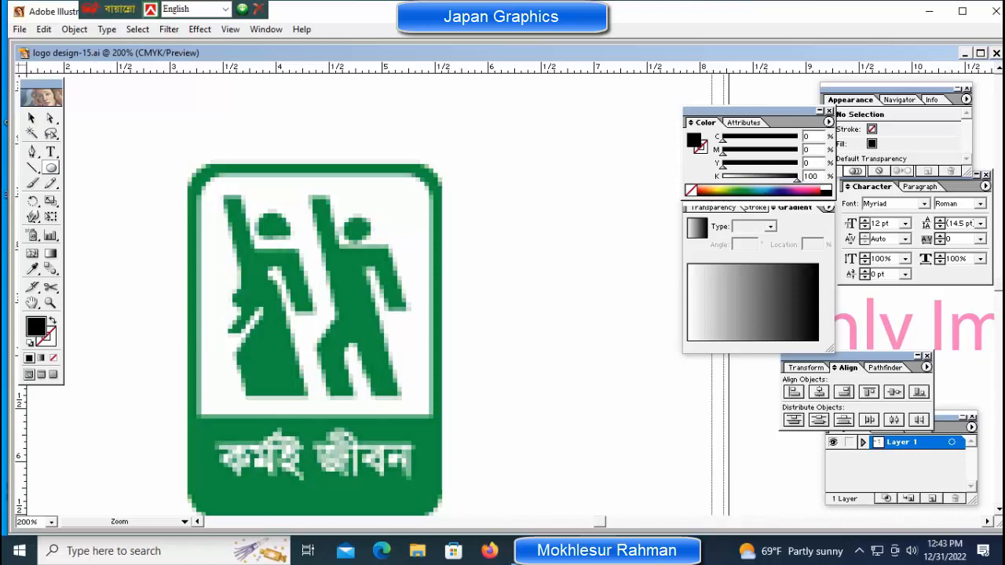
left_click(405, 233, "ctrl")
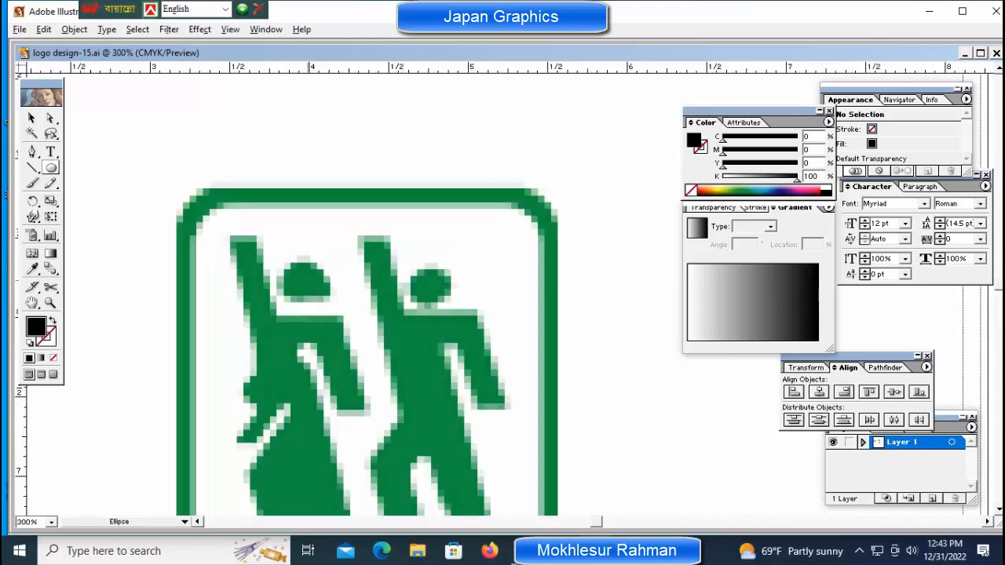
left_click_drag(305, 279, 334, 308)
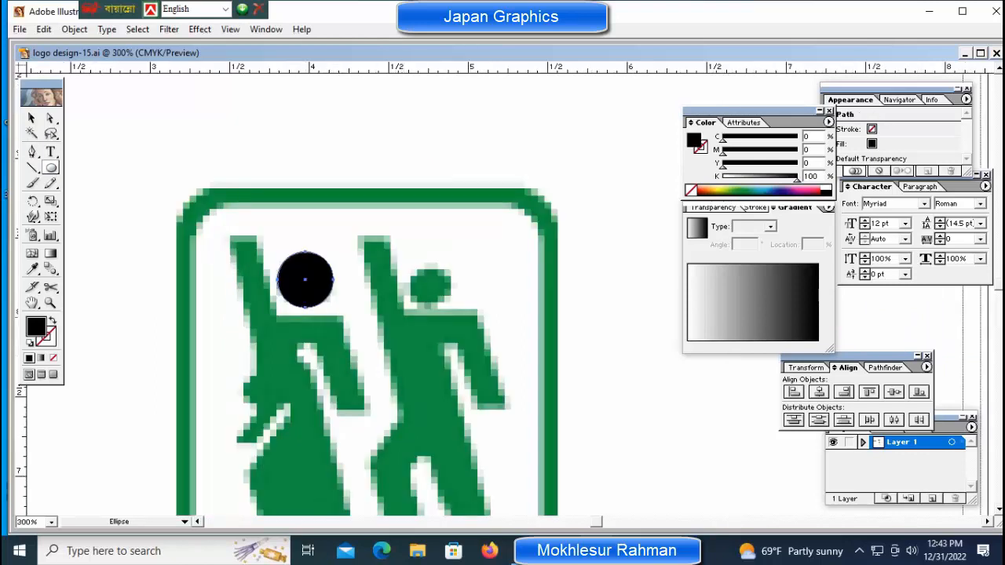
key("v")
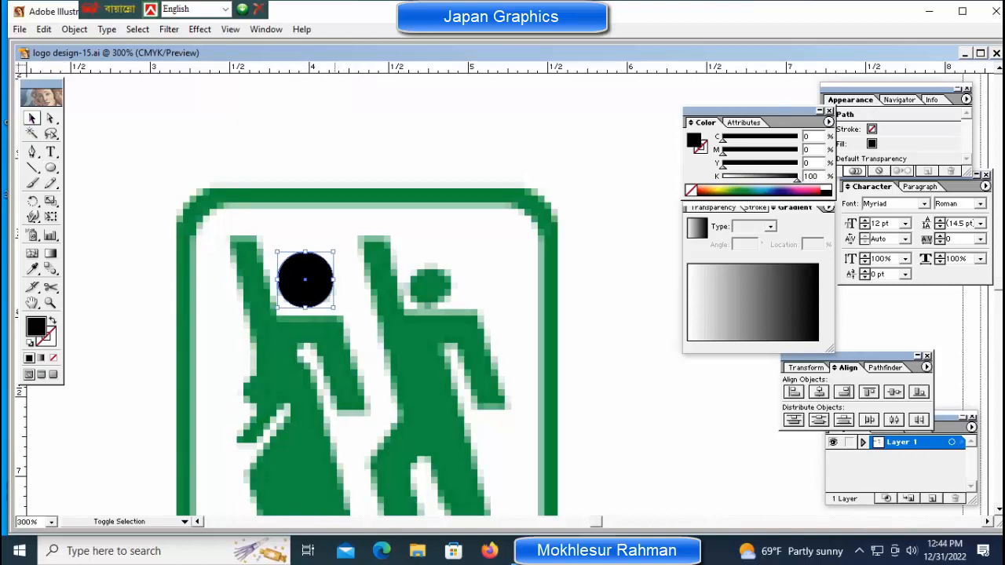
left_click_drag(333, 308, 307, 283)
key("ctrl+shift+a")
key("ctrl+shift+a")
Copy the head circle and paste a duplicate of it.
left_click(307, 280)
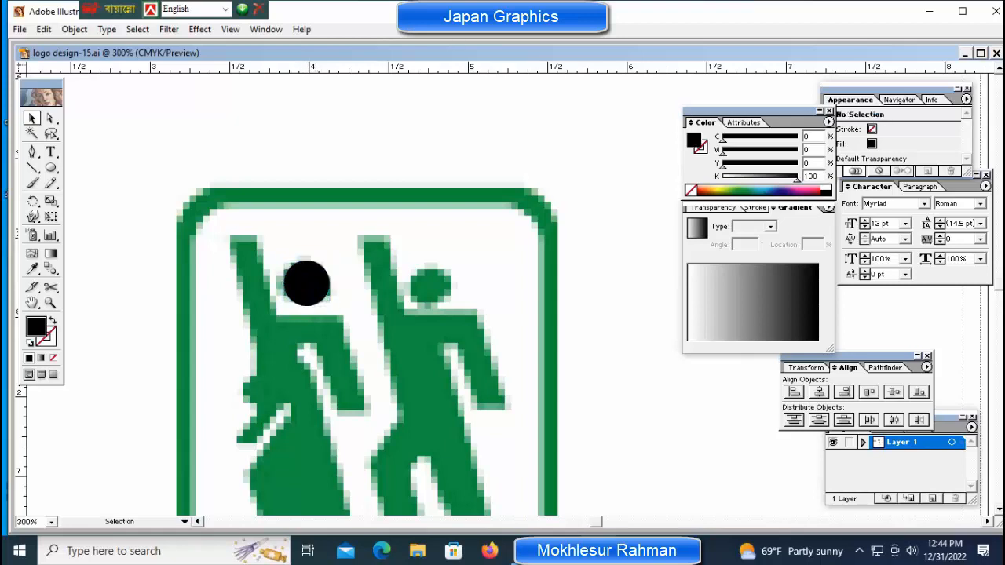
left_click(43, 29)
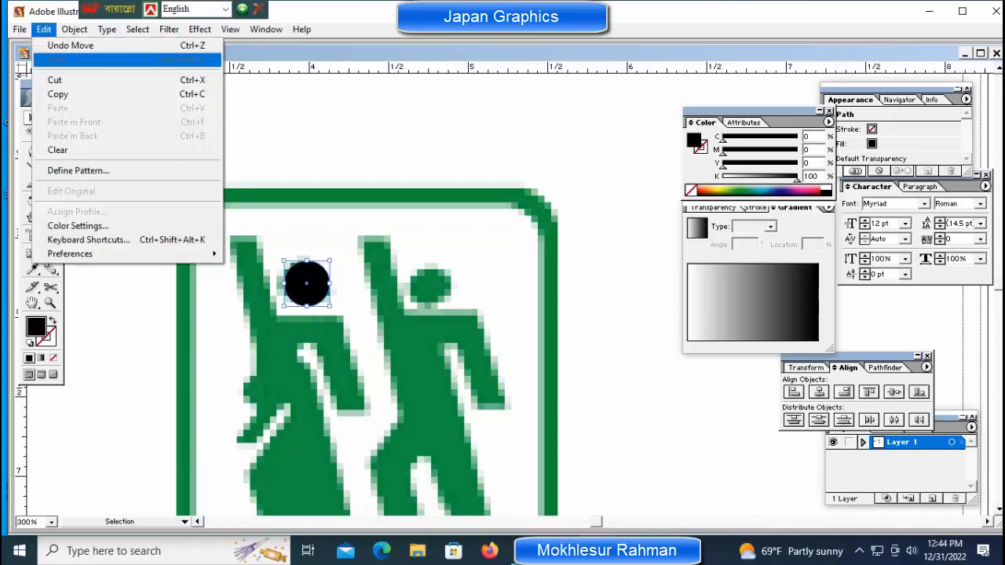
left_click(47, 91)
key("ctrl+shift+a")
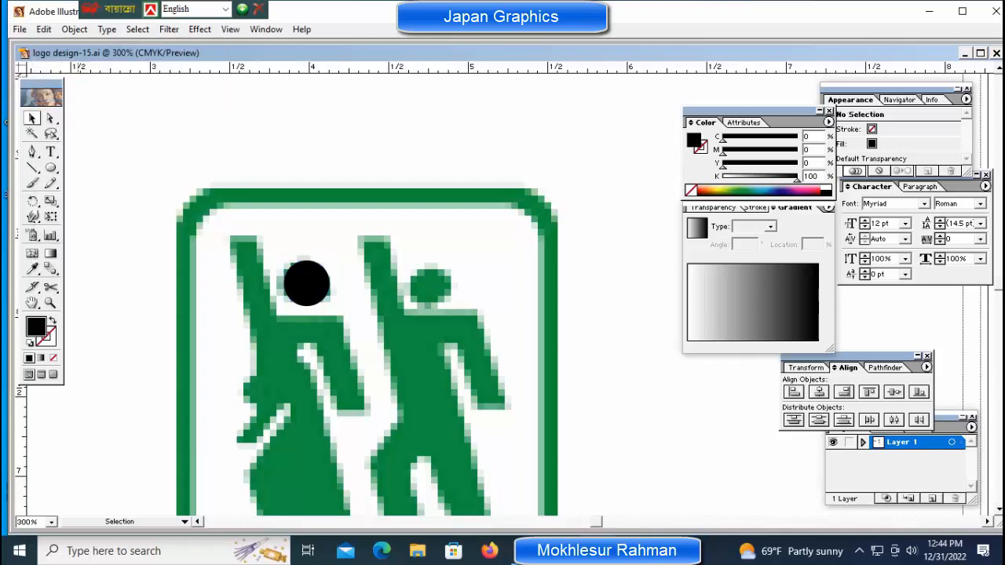
left_click(43, 29)
left_click(58, 108)
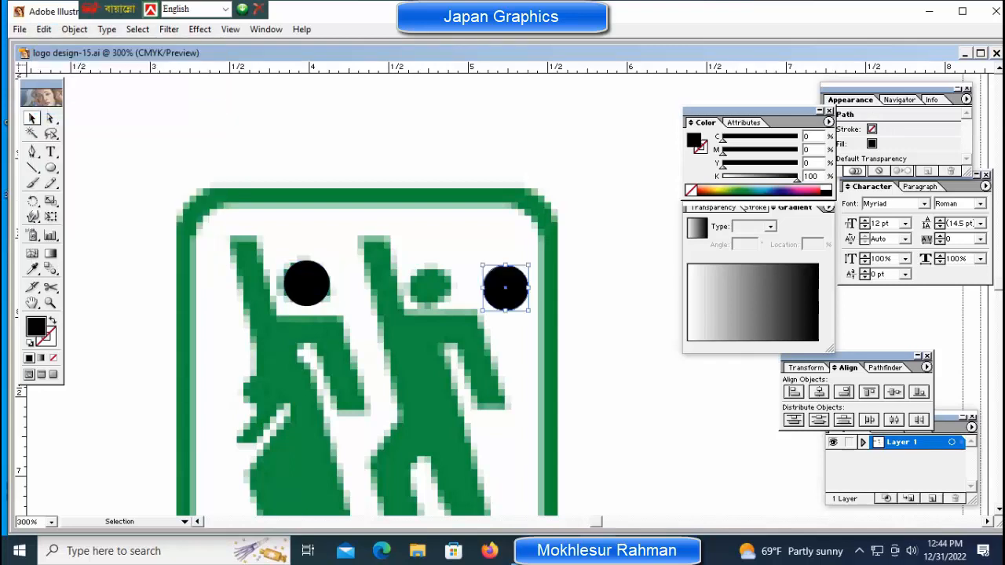
Nudge the pasted circle left and slightly up onto the right figure's head.
key("Left")
key("Left")
key("Left")
key("Left")
key("Left")
key("Left")
key("Left")
key("Left")
key("Left")
key("Left")
key("Left")
key("Left")
key("Left")
key("Left")
key("Left")
key("Left")
key("Left")
key("Left")
key("Left")
key("Left")
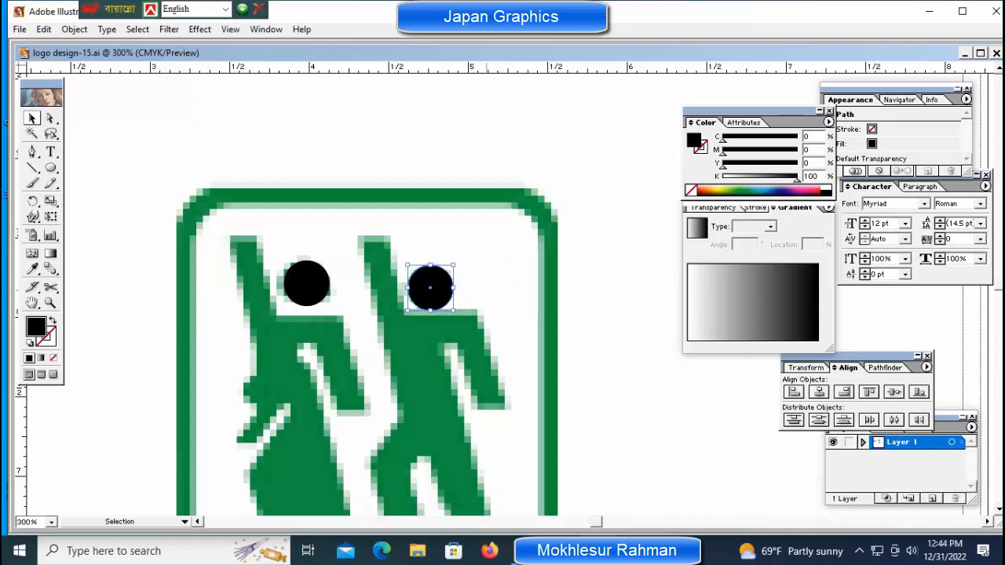
key("Up")
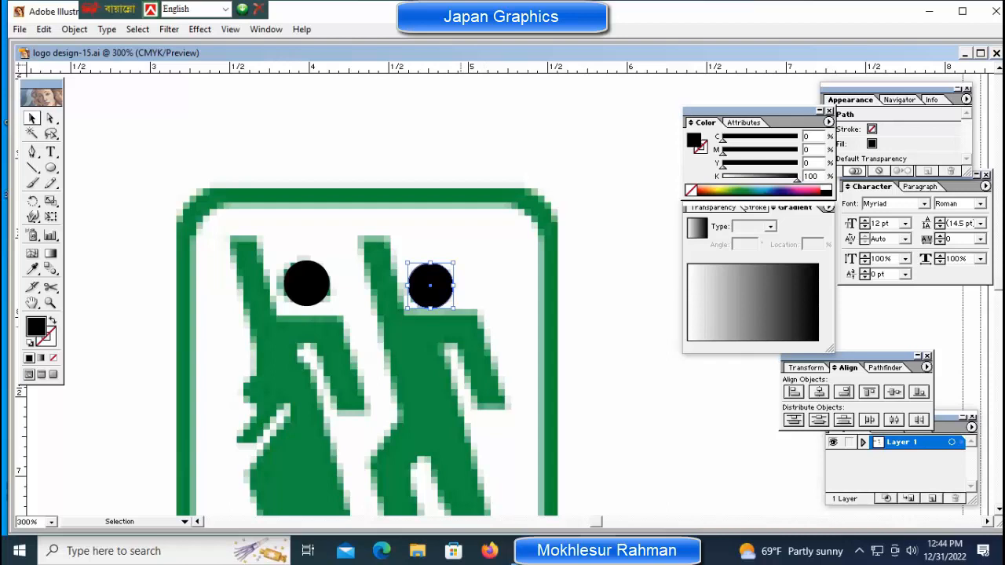
key("ctrl+shift+a")
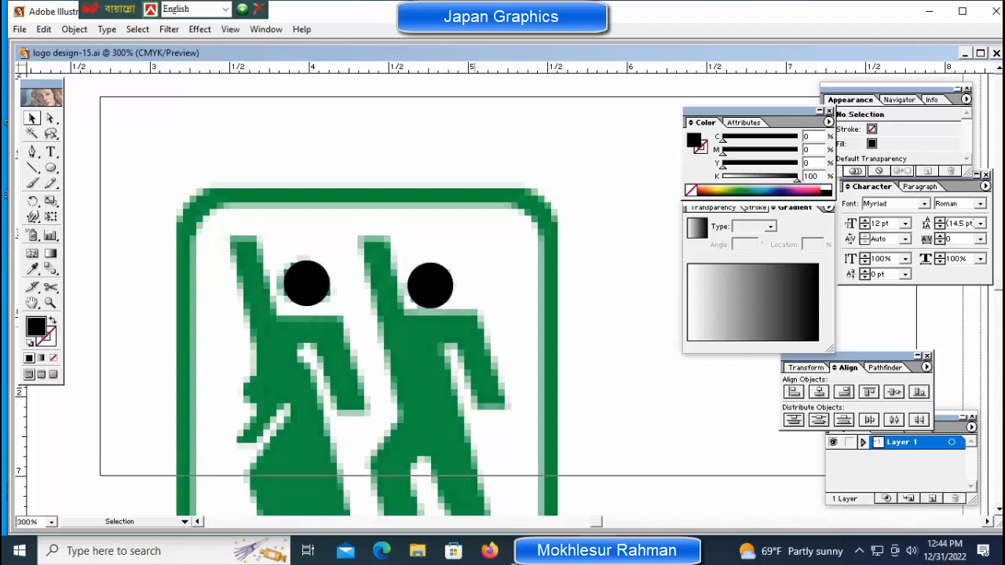
key("ctrl+minus")
left_click_drag(535, 346, 411, 310)
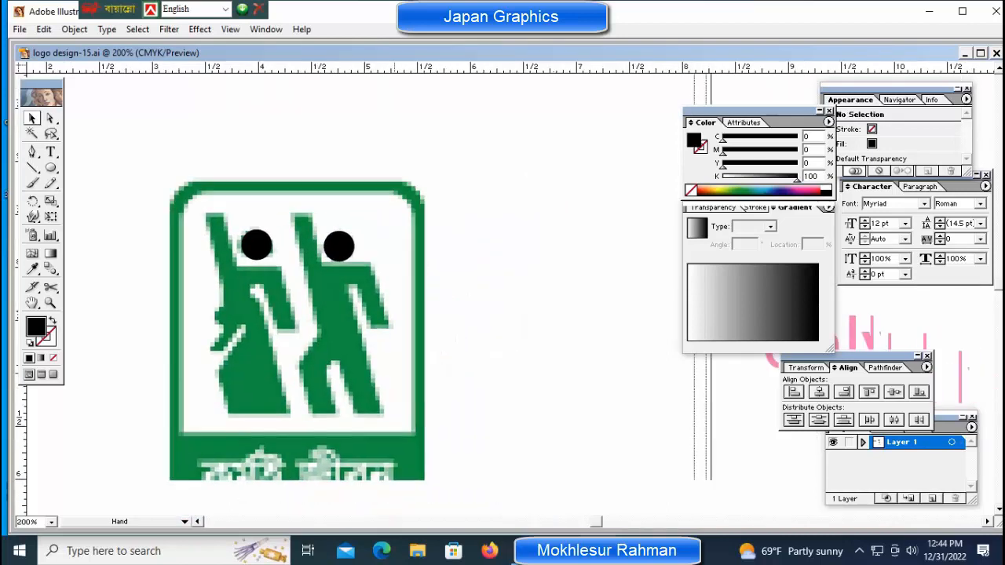
left_click(344, 248)
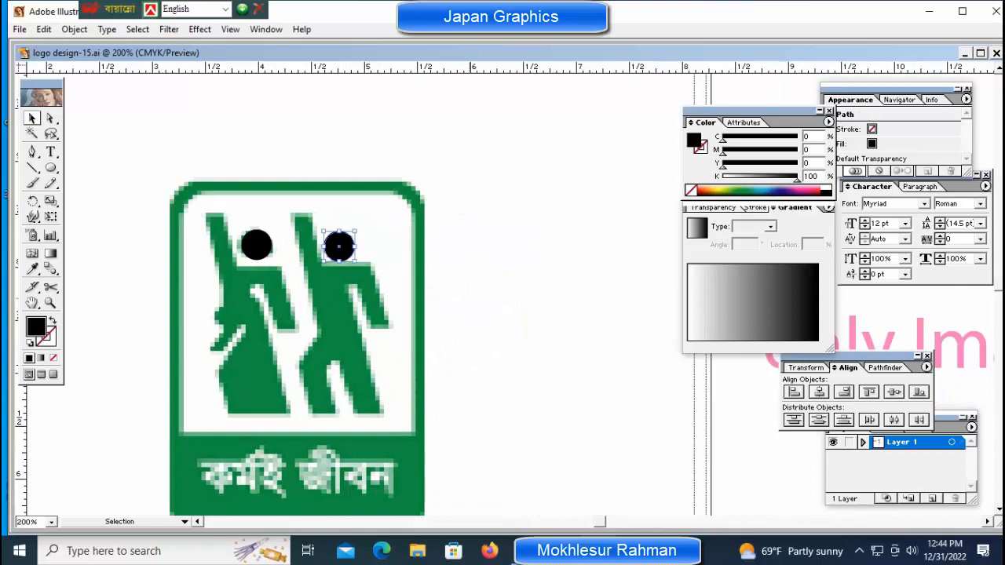
key("Up")
left_click(463, 259)
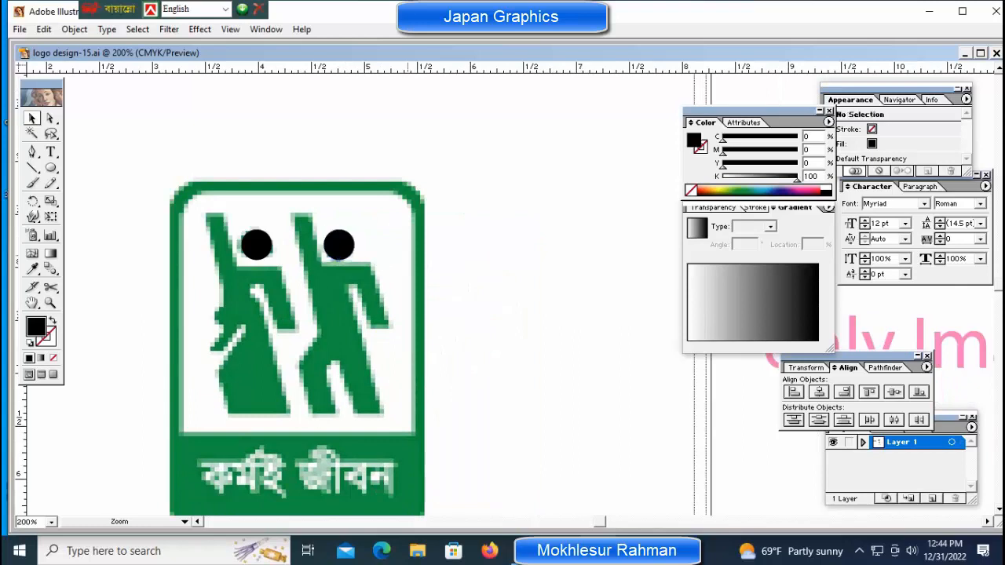
Activate the Pen tool and set the stroke weight to 0.25 pt for tracing the figures.
left_click(415, 265, "ctrl")
left_click_drag(392, 314, 392, 279)
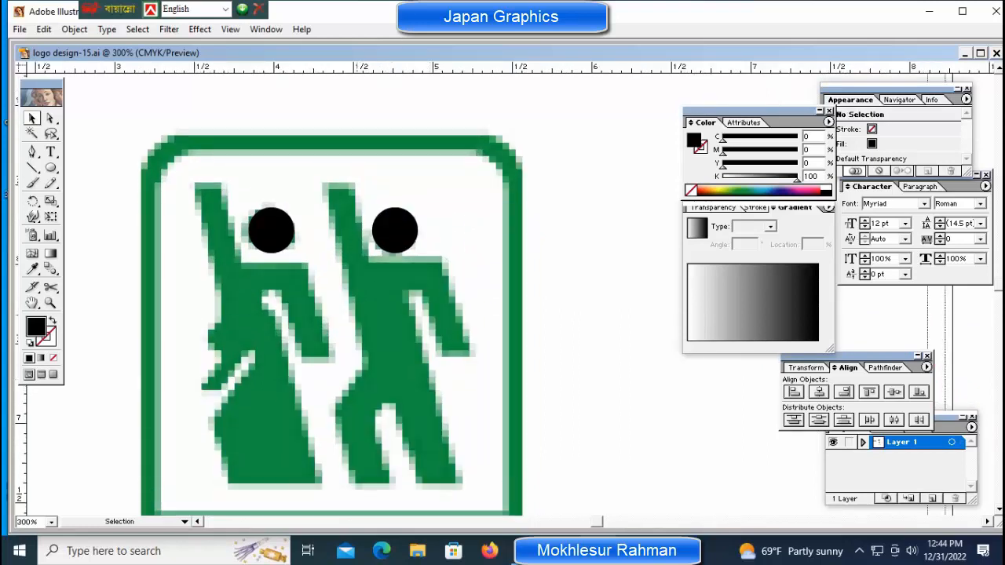
key("p")
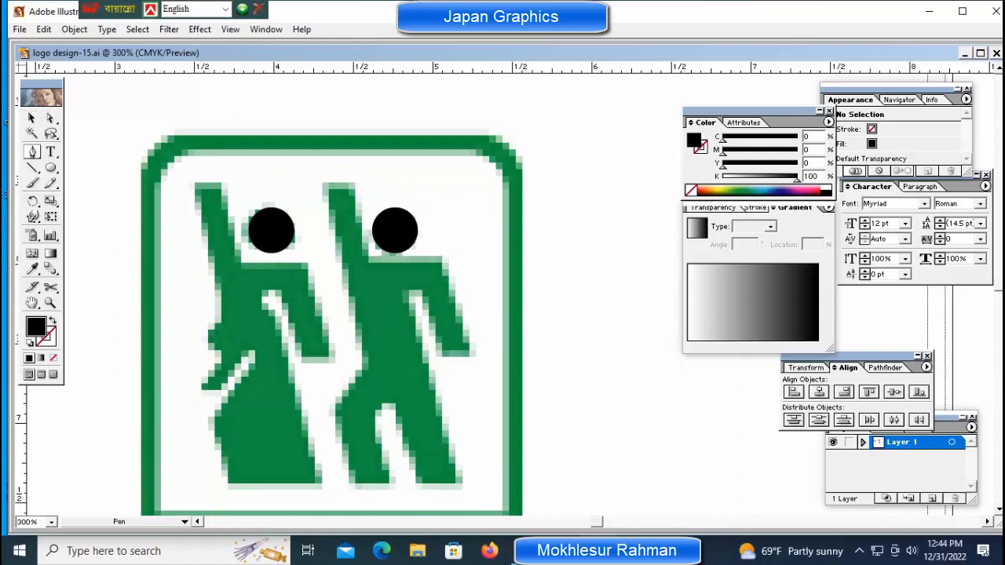
left_click(755, 208)
left_click(763, 224)
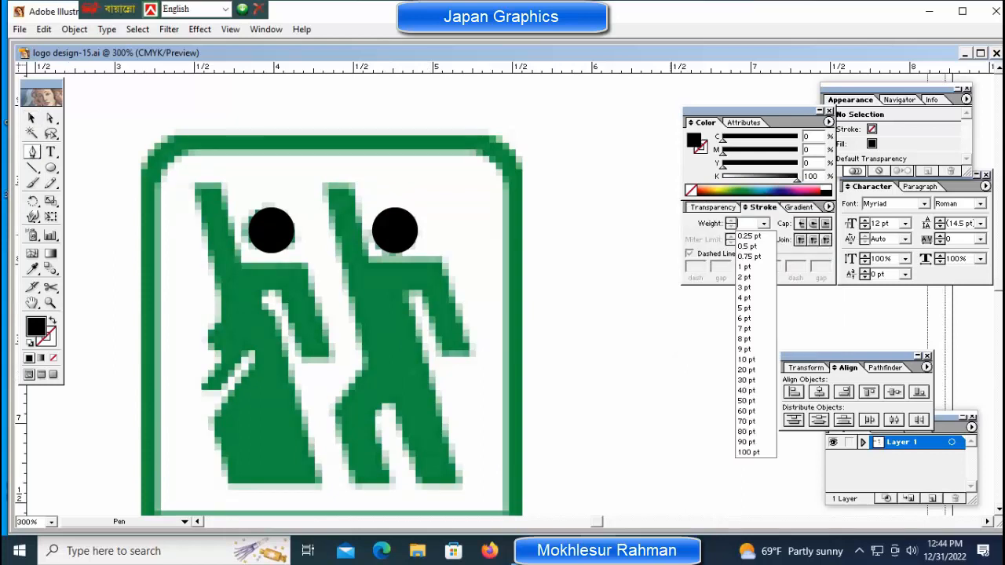
left_click(749, 237)
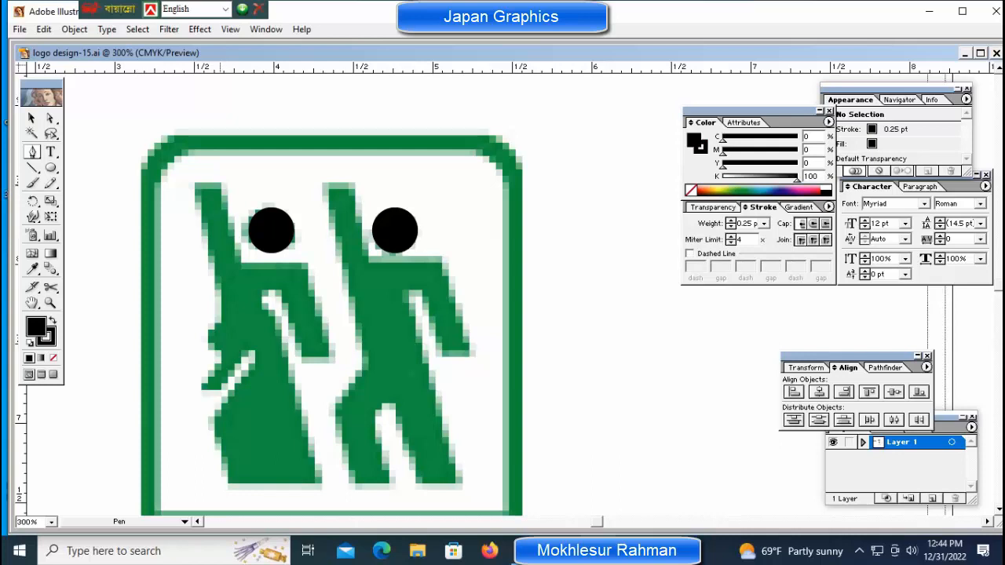
Start tracing the left figure along its raised arm and shoulder with the Pen tool, with no fill and a black stroke.
left_click(219, 184)
left_click(239, 263)
left_click(304, 266)
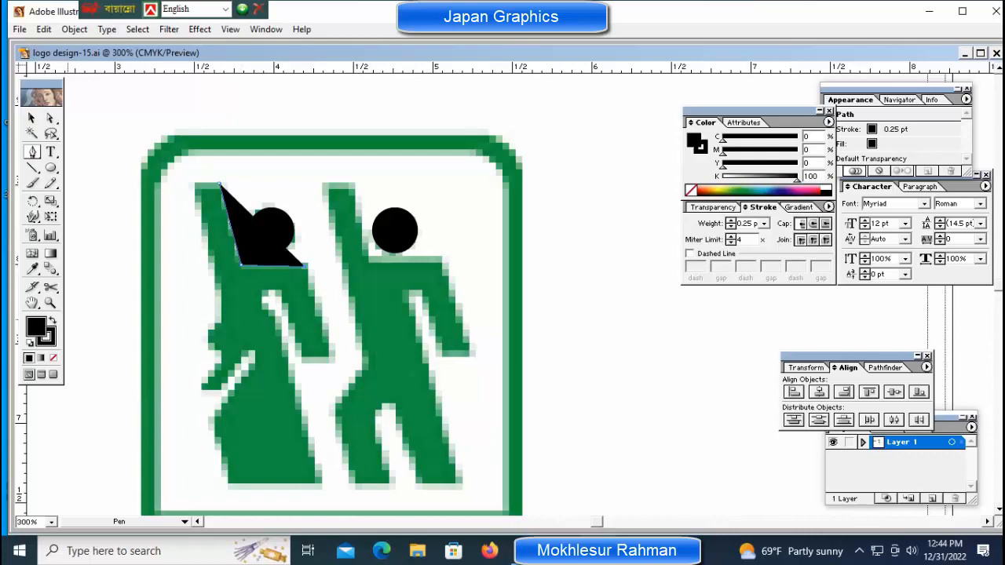
left_click(54, 358)
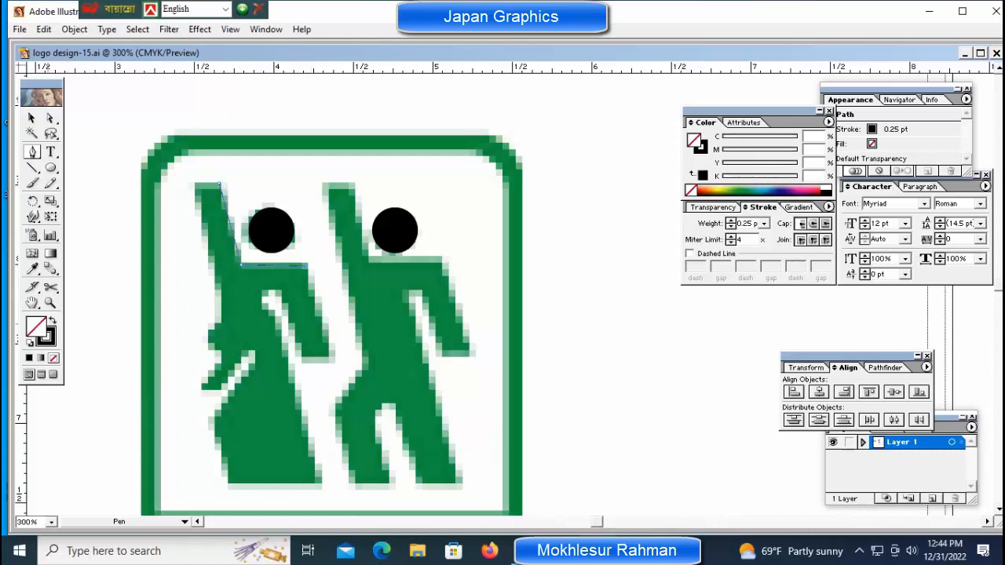
key("x")
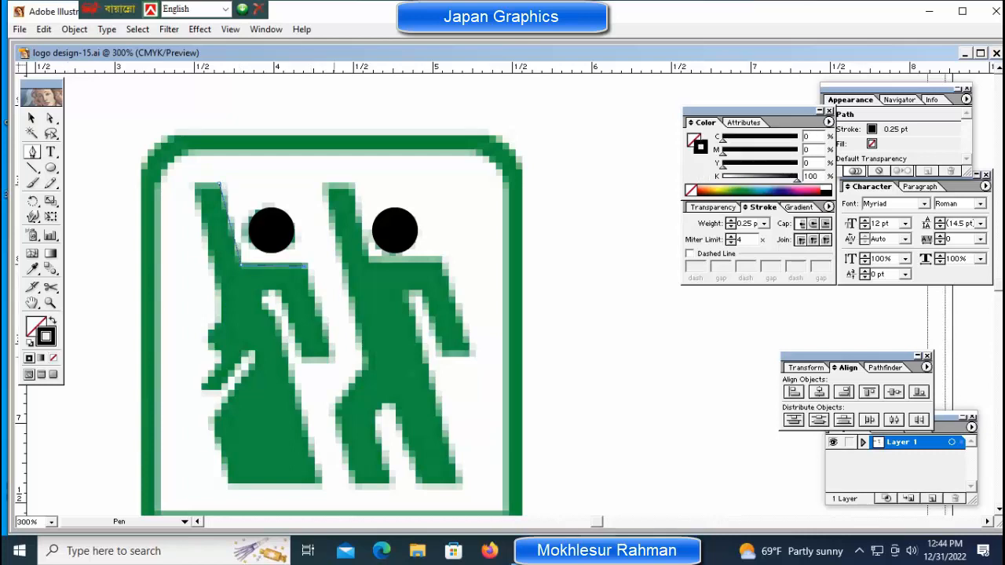
Continue the left figure's path around its lowered arm, through the armpit and down to the skirt's lower right corner.
left_click(333, 358)
left_click(305, 359)
left_click(262, 290)
left_click_drag(331, 398, 260, 257)
left_click(251, 342)
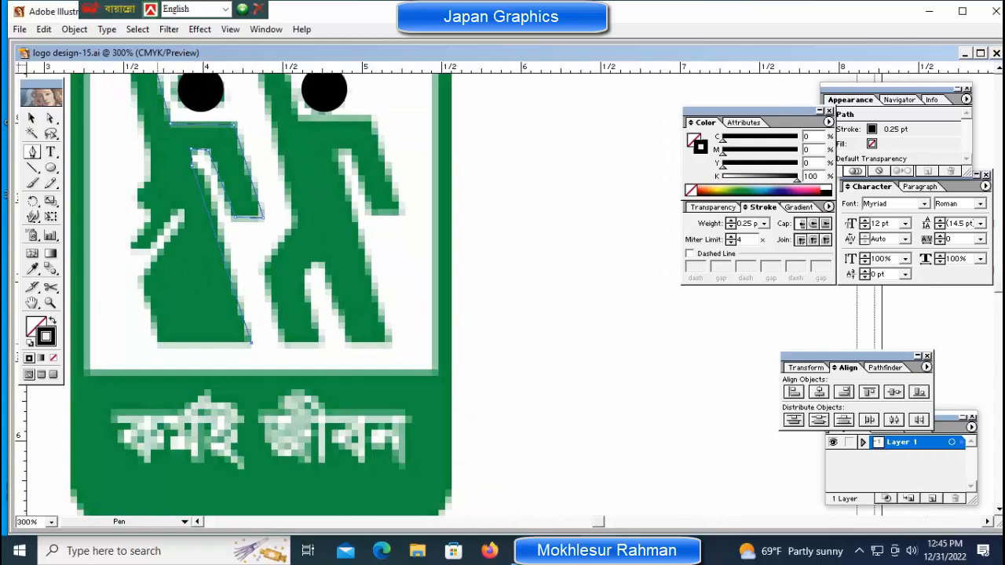
Trace the skirt's hem and left side, then the white notch at the waist to the pointed tip.
left_click(157, 343)
left_click(141, 279)
left_click(183, 210)
left_click(152, 245)
left_click(131, 247)
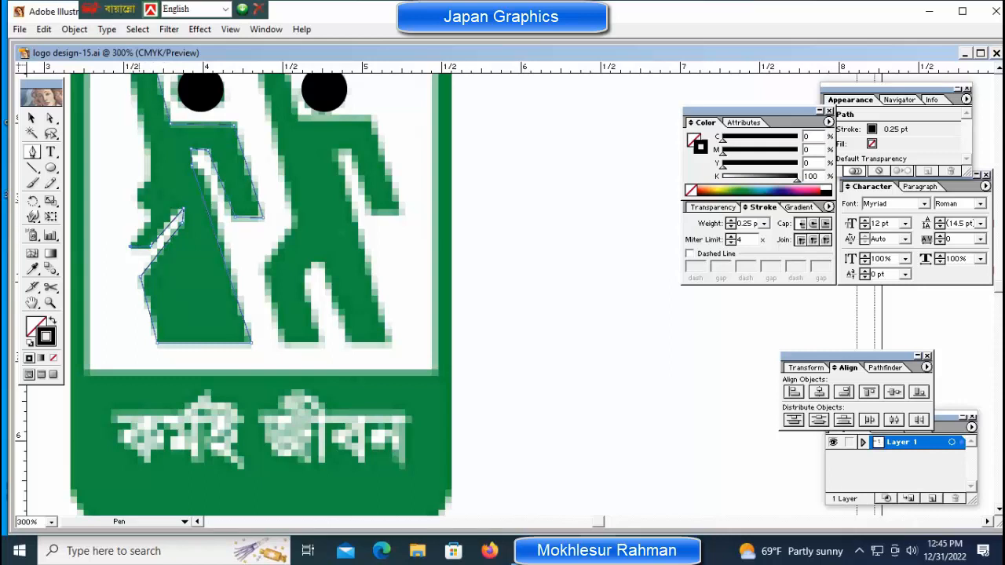
Curve the path around the left figure's waist bulge, trace up the raised arm, close the outline and deselect it.
left_click_drag(139, 199, 106, 192)
left_click(139, 200)
left_click_drag(150, 184, 159, 179)
left_click(150, 185)
scroll(169, 236, "up", 3)
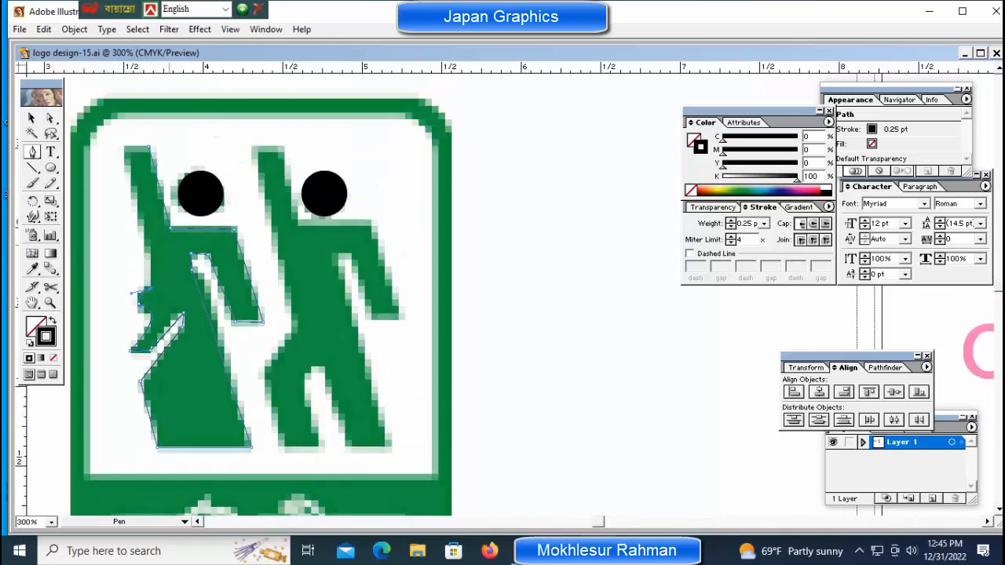
left_click(149, 247)
left_click(122, 148)
left_click(147, 147)
key("ctrl+shift+a")
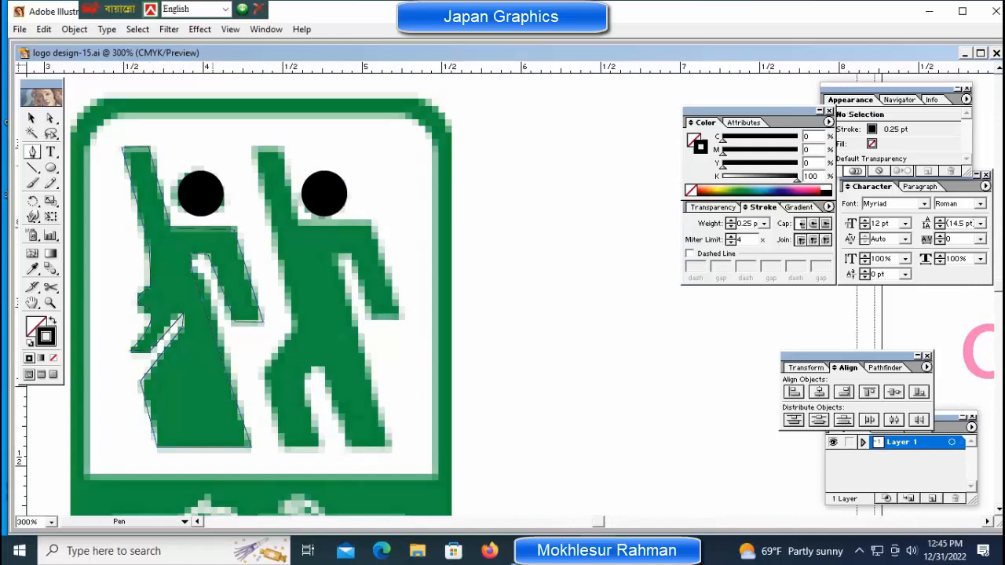
Check the left figure's traced outline by switching between outline and preview display.
key("ctrl+y")
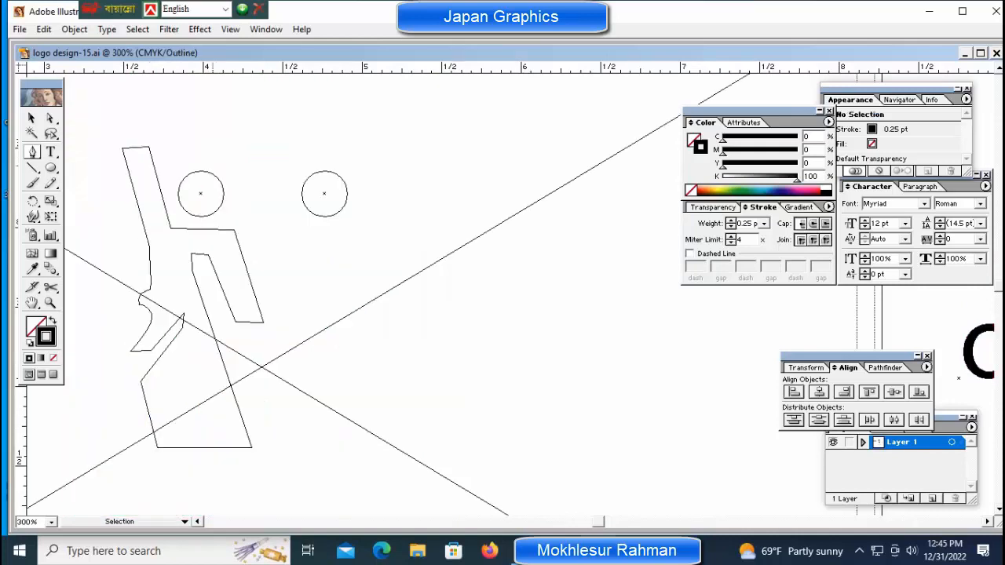
key("ctrl+y")
key("ctrl+y")
key("ctrl+y")
key("ctrl+y")
key("ctrl+y")
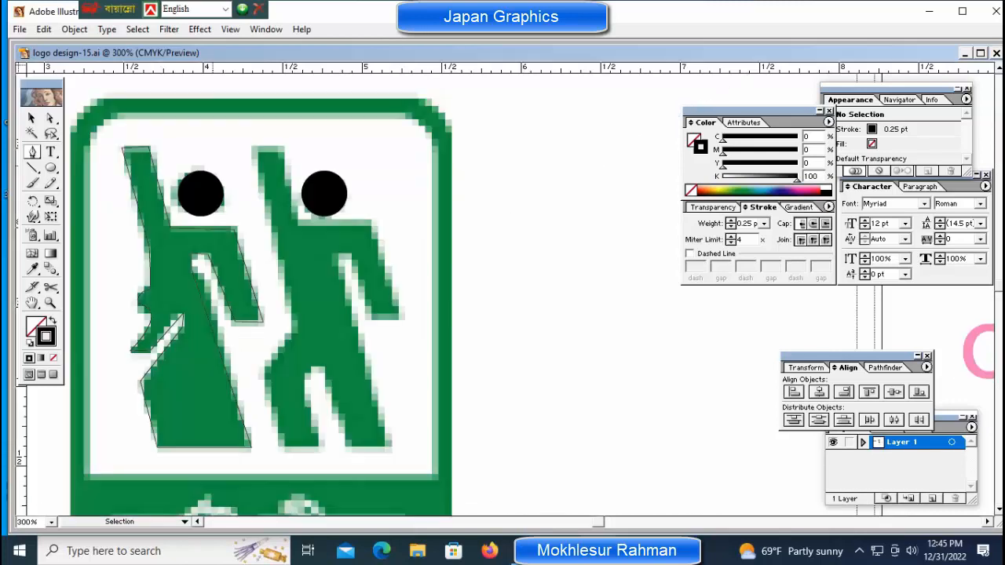
key("ctrl+minus")
key("ctrl+minus")
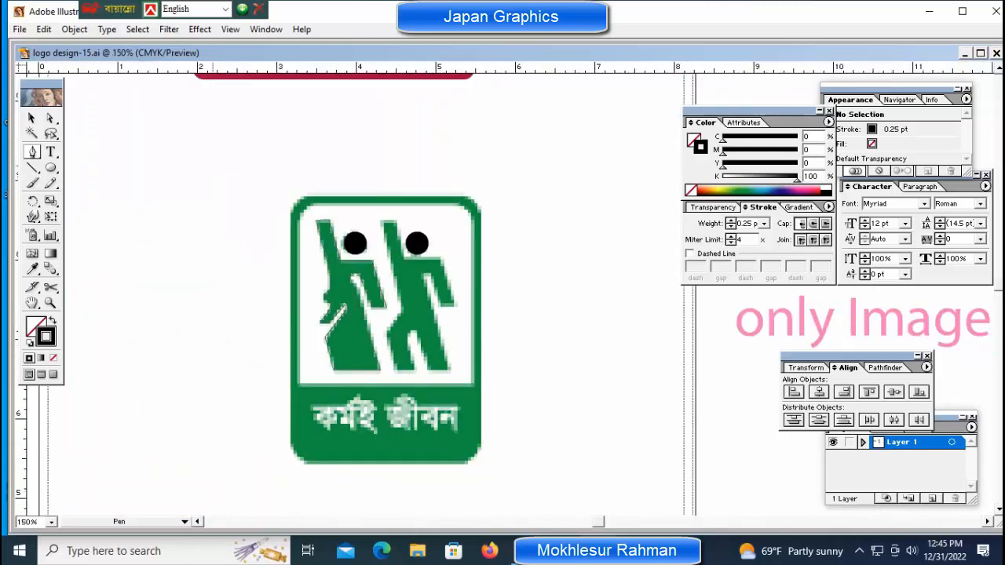
Start the right figure's path at its raised hand and trace down the back to a curved point below the hip.
key("ctrl+space")
left_click(528, 317, "ctrl")
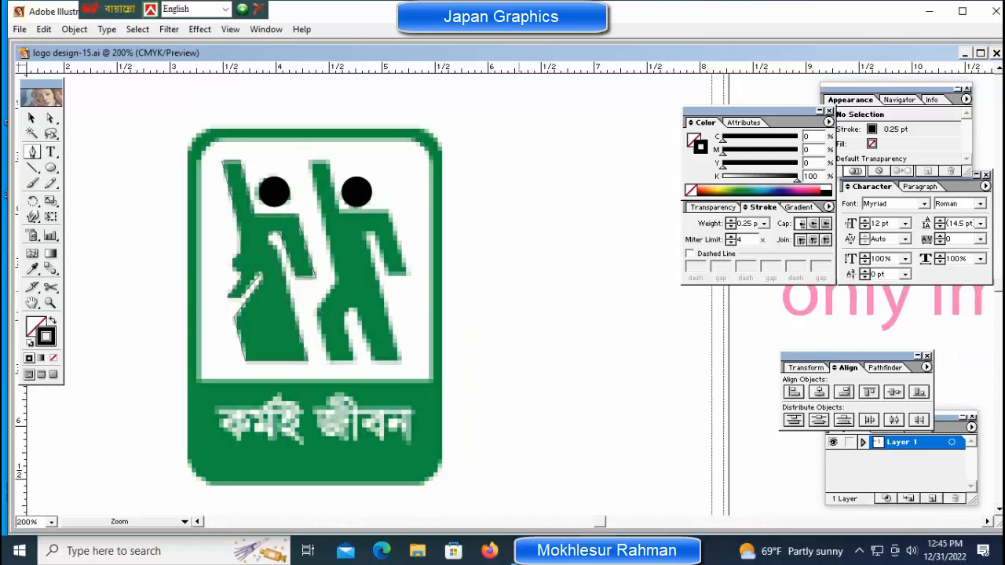
left_click(492, 246, "ctrl")
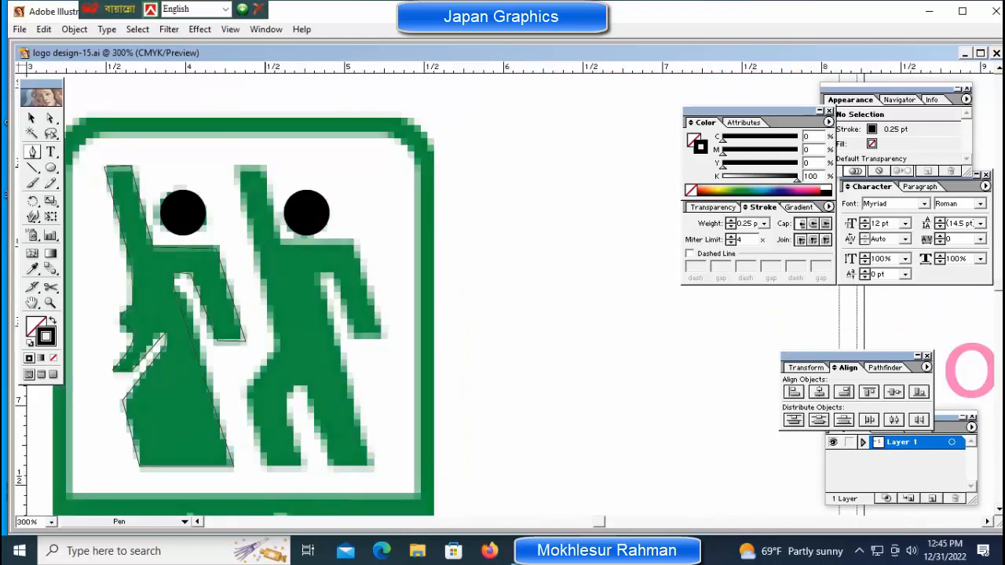
left_click(265, 166)
left_click(234, 165)
left_click(278, 341)
left_click_drag(253, 406, 264, 429)
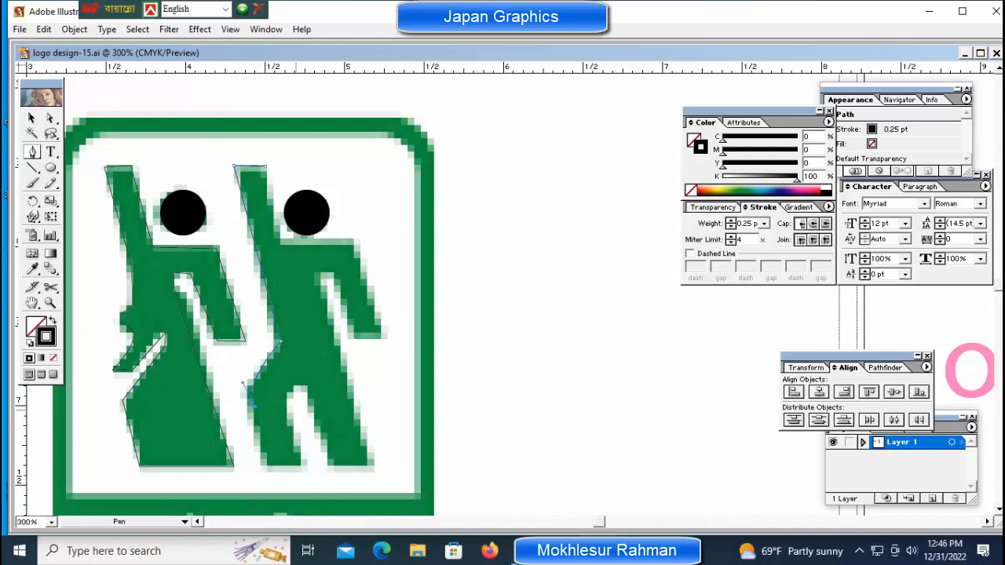
Trace the right figure's legs, with straight feet and a curved arch between the legs.
scroll(244, 290, "down", 3)
left_click(267, 287)
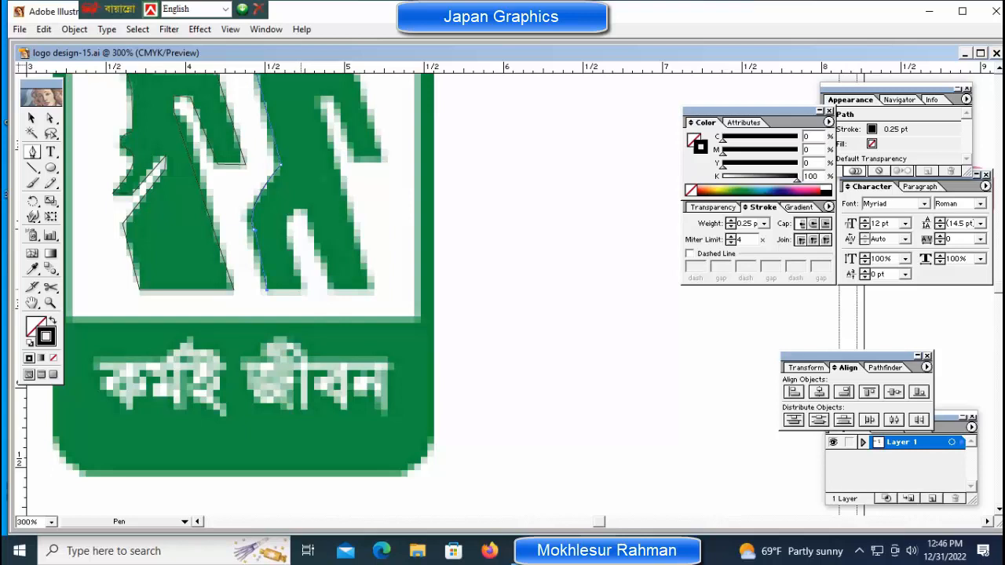
left_click(303, 290)
mouse_move(295, 209)
left_mouse_down()
mouse_move(322, 202)
mouse_move(309, 208)
left_mouse_up()
left_click_drag(330, 287, 356, 393)
left_click(331, 288)
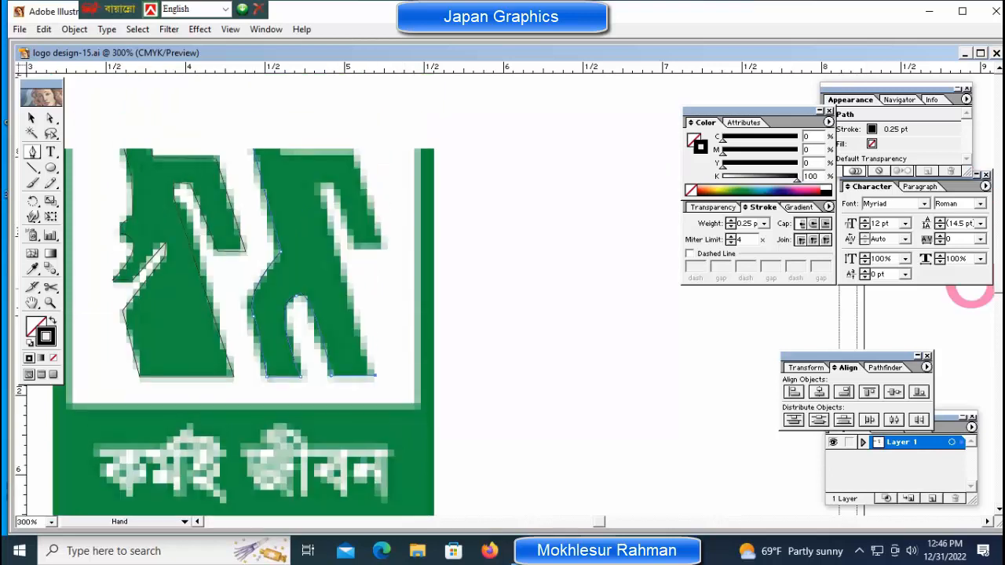
Trace the right figure's side, lowered arm and shoulder, close the path at the raised hand and deselect it.
scroll(969, 306, "up", 3)
left_click(313, 201)
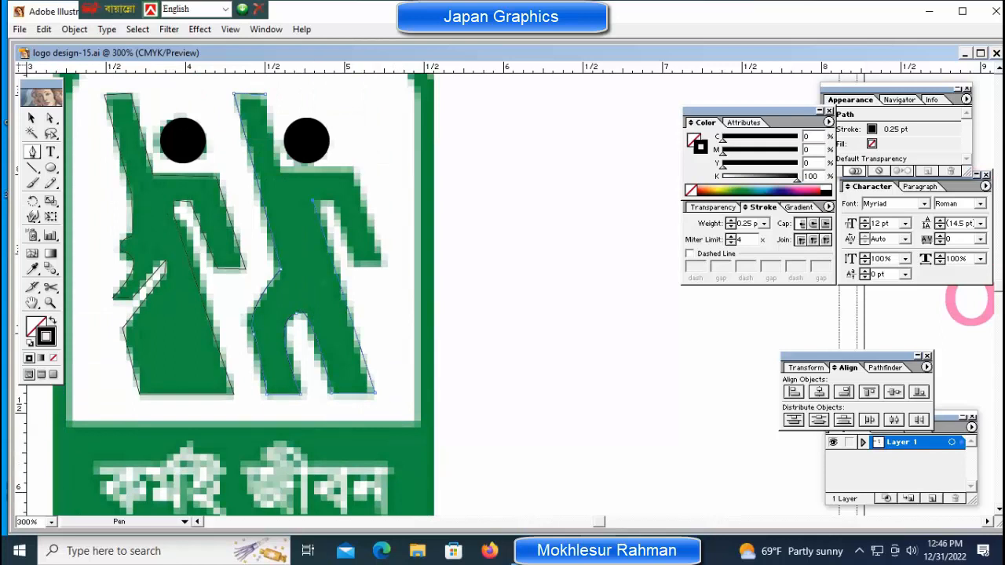
left_click(332, 201)
left_click(383, 264)
left_click(351, 171)
left_click(279, 167)
left_click(266, 94)
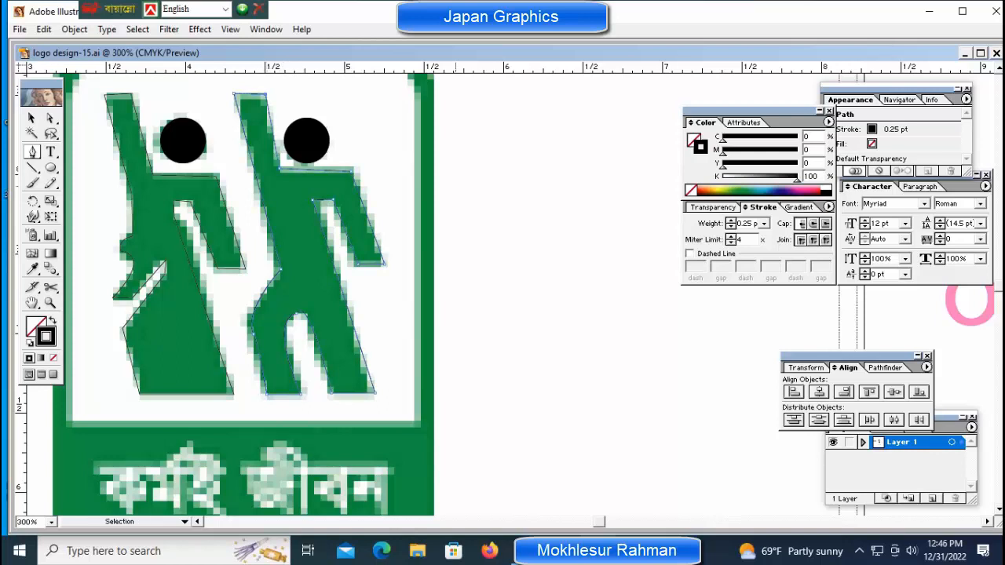
left_click(510, 196, "ctrl")
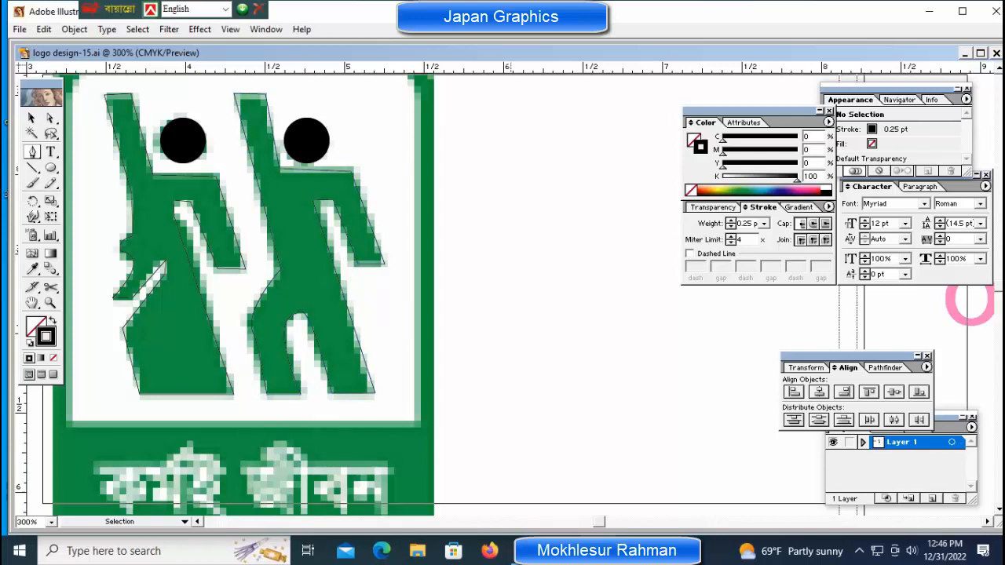
Undo the right figure's last shoulder segments, redraw the shoulder line level with its corner beside the raised arm, and close the path.
key("ctrl+minus")
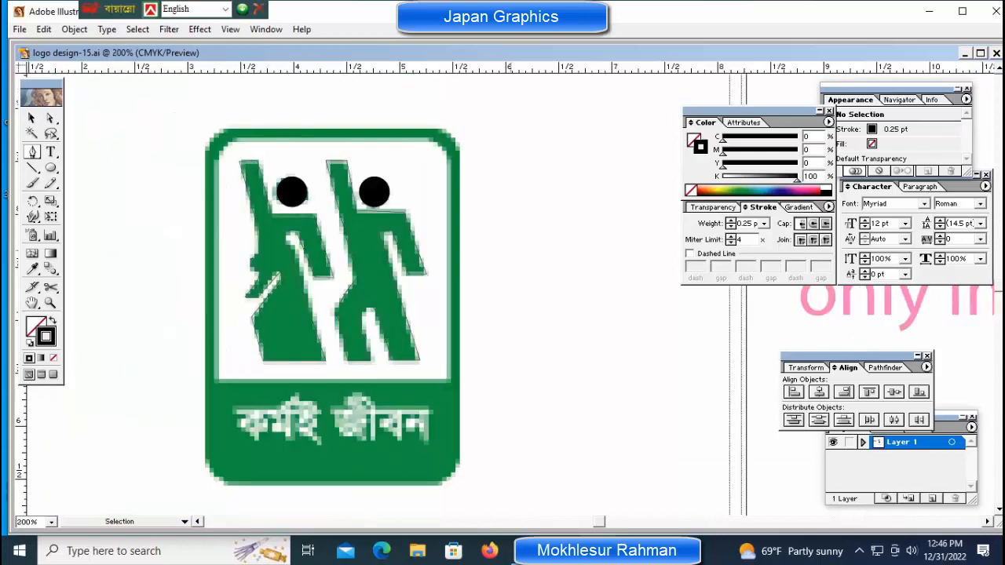
key("ctrl+y")
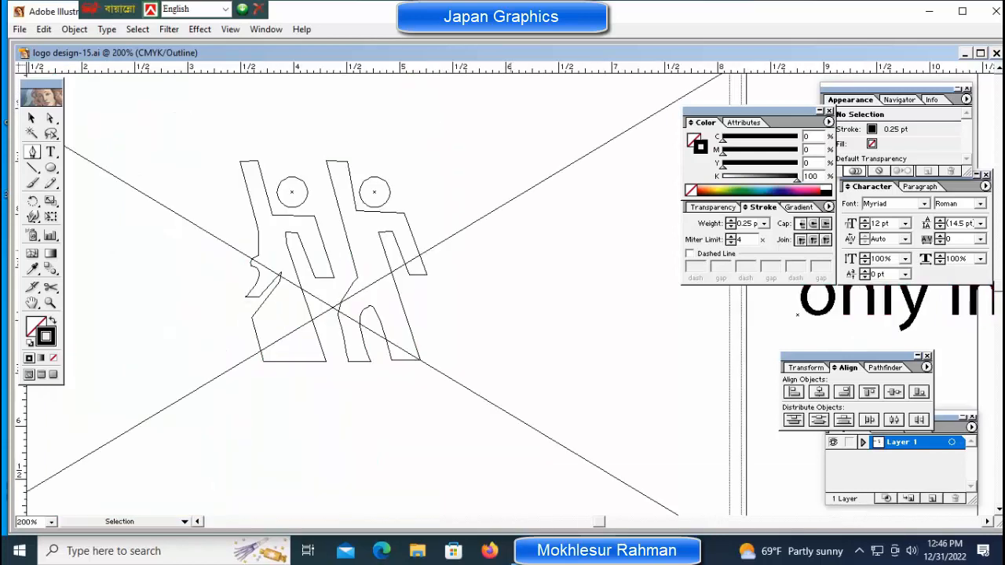
key("ctrl+y")
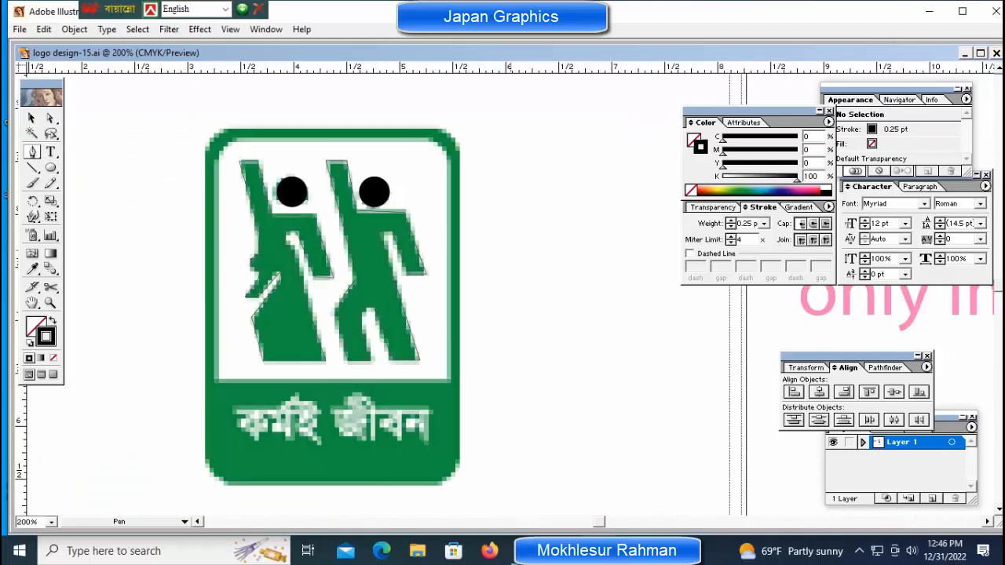
key("ctrl+space")
left_click(392, 199, "ctrl")
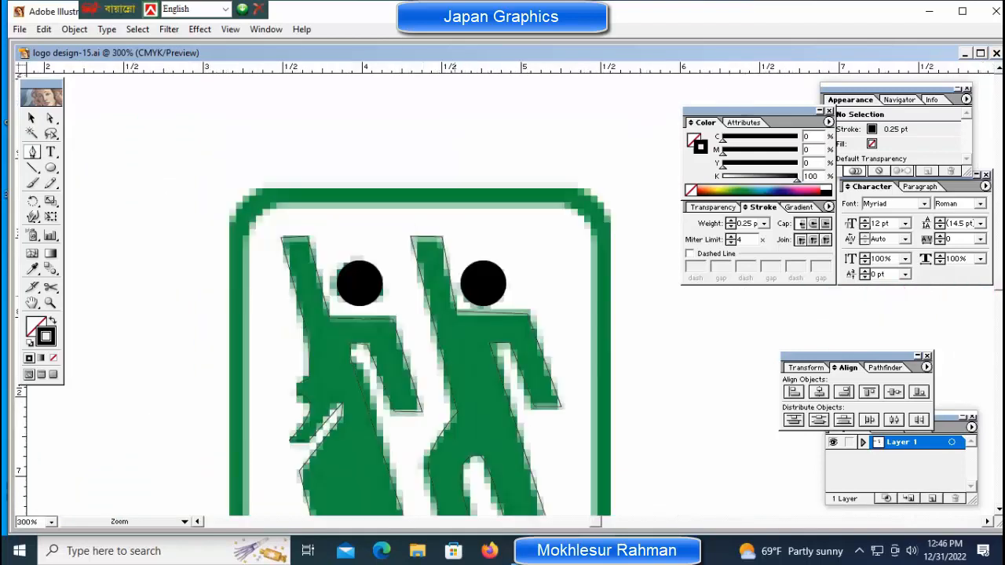
left_click(462, 302, "ctrl")
left_click(539, 304, "ctrl")
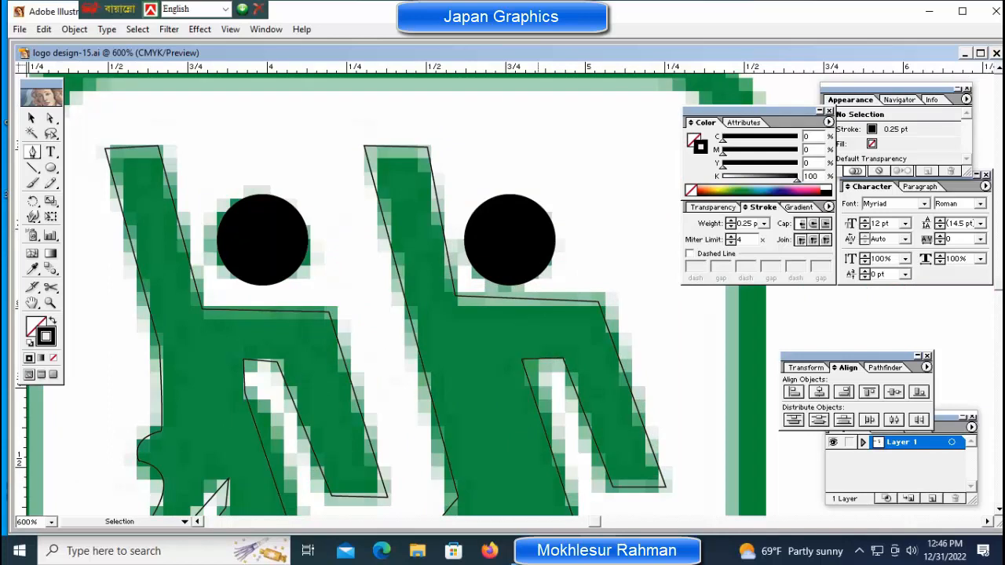
key("ctrl+z")
key("ctrl+z")
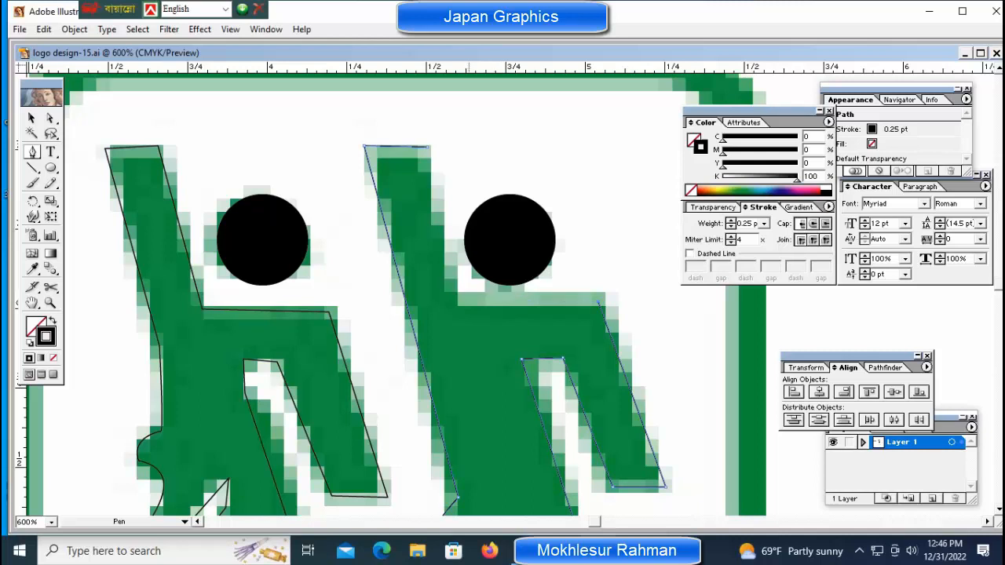
key("ctrl+shift+z")
key("ctrl+shift+a")
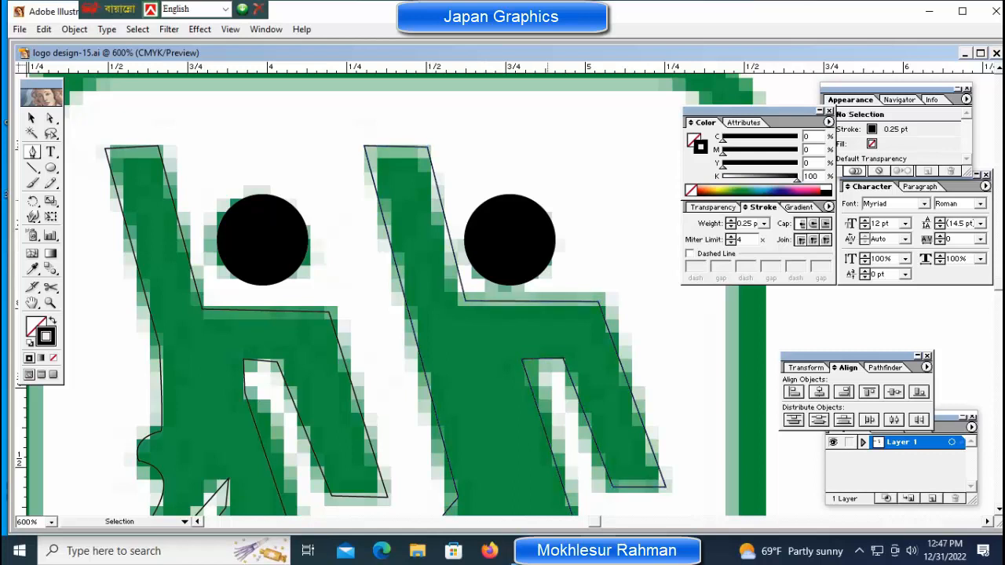
Draw an unfilled rounded rectangle over the logo's outer green border.
key("ctrl+minus")
key("ctrl+minus")
key("ctrl+minus")
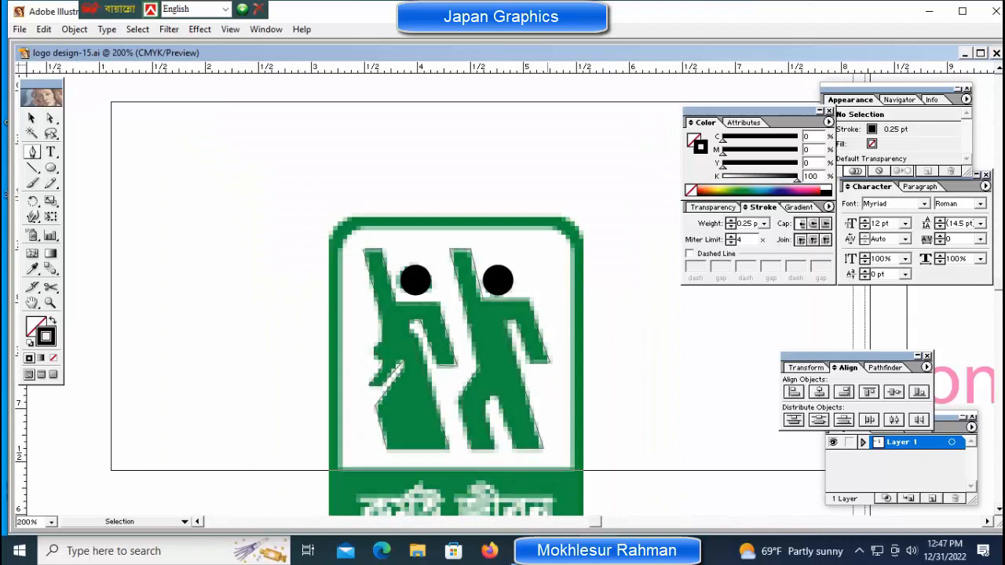
key("ctrl+minus")
left_click_drag(494, 353, 353, 246)
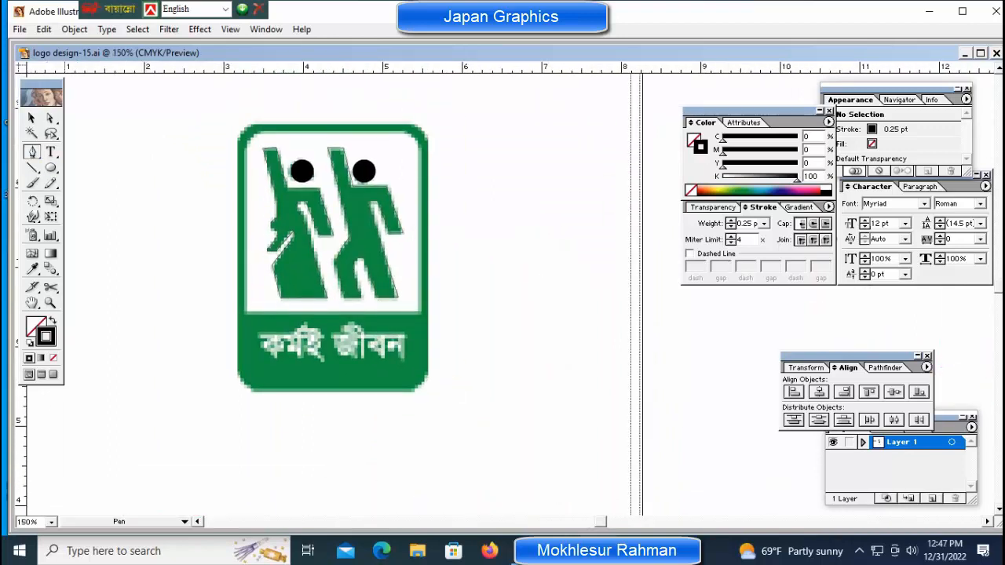
left_click(51, 168)
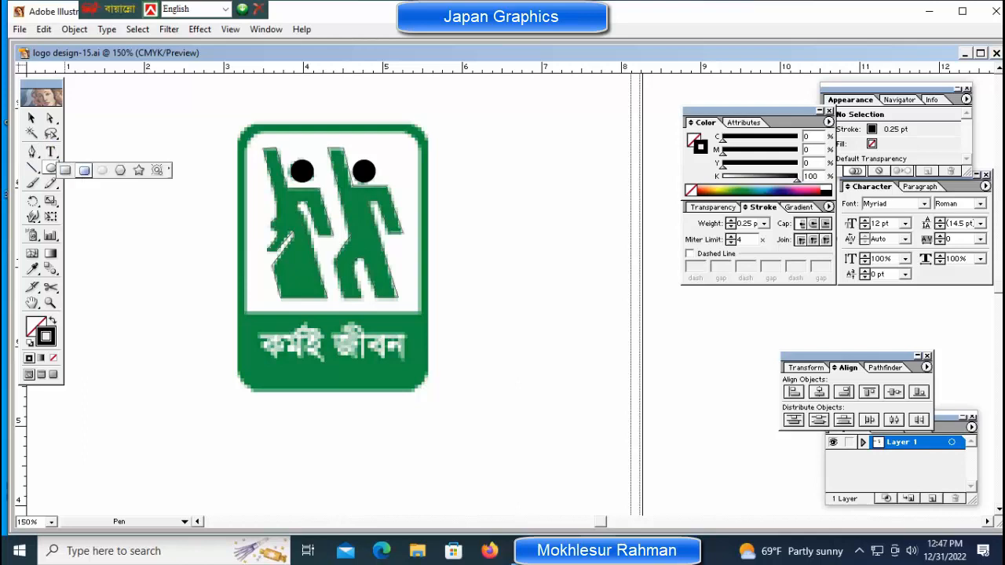
left_click(83, 170)
left_click_drag(237, 123, 424, 390)
key("ctrl+shift+a")
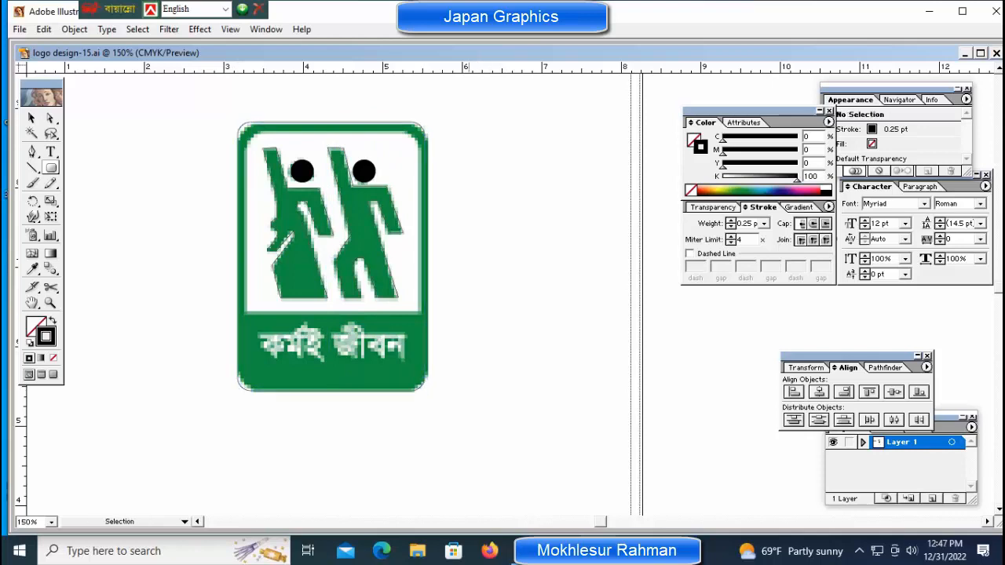
Shrink the rounded rectangle on all sides to follow the middle of the green border, then deselect it.
left_click(424, 339, "ctrl")
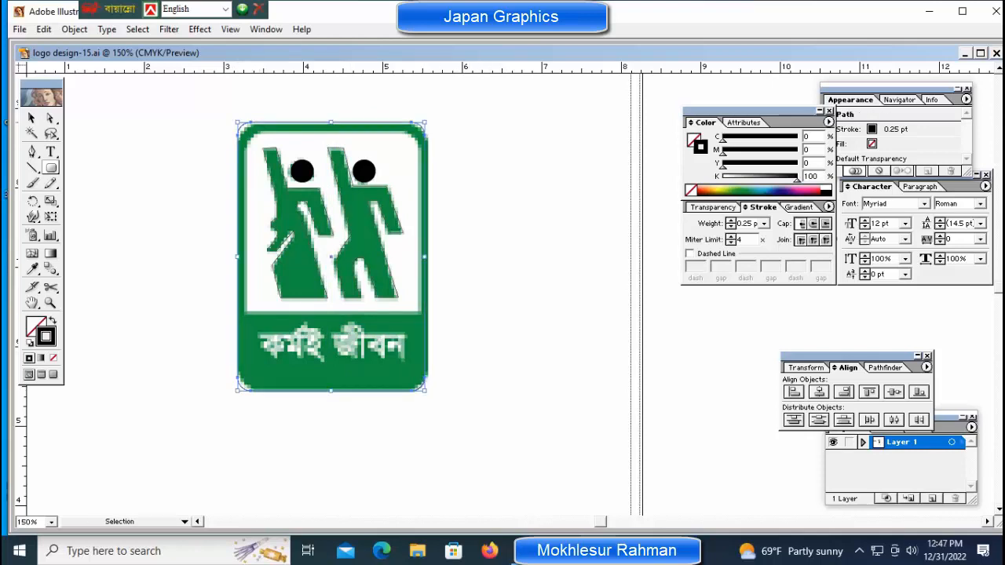
left_click_drag(237, 123, 244, 130)
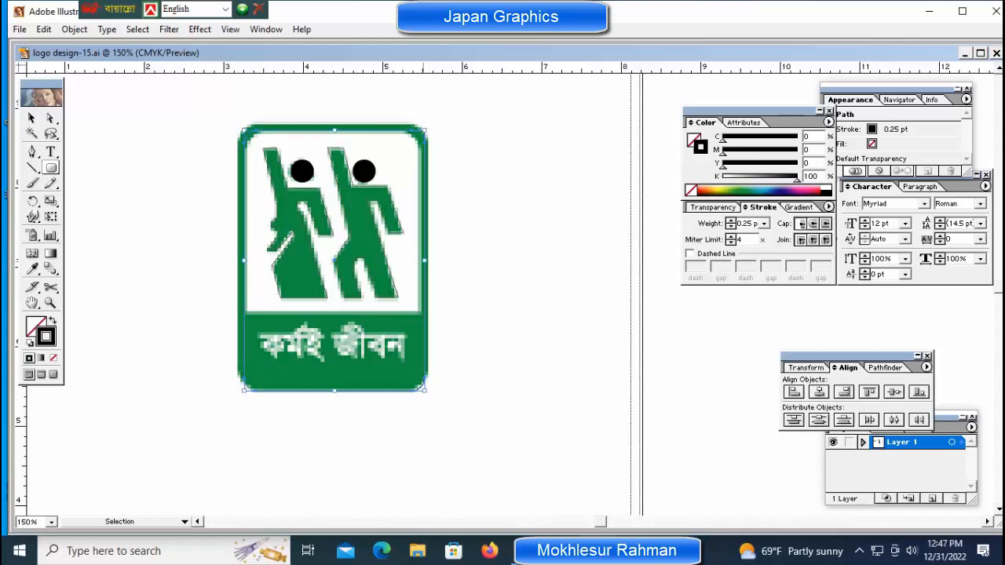
left_click_drag(424, 260, 423, 260)
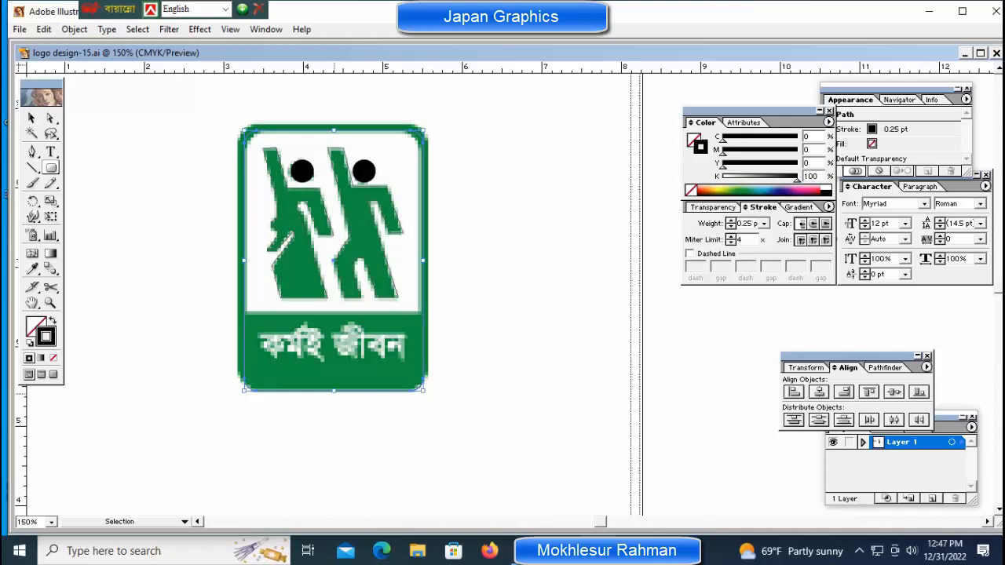
left_click_drag(333, 390, 333, 387)
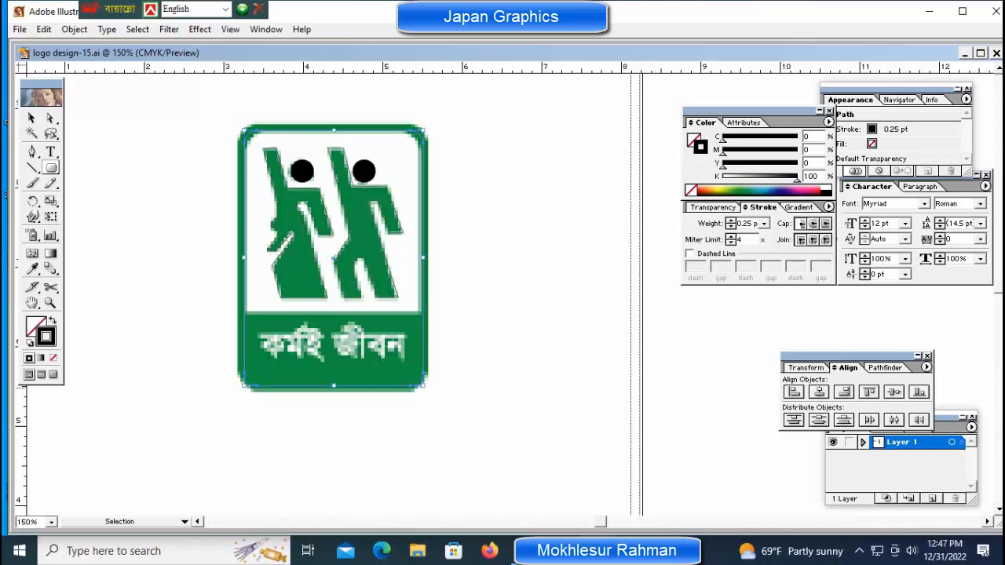
left_click(513, 322, "ctrl")
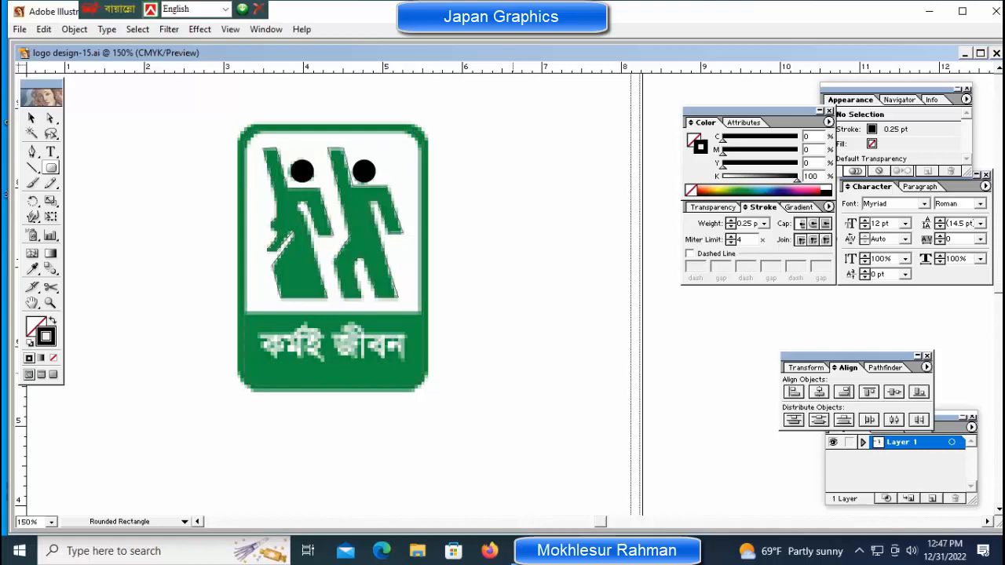
key("ctrl+plus")
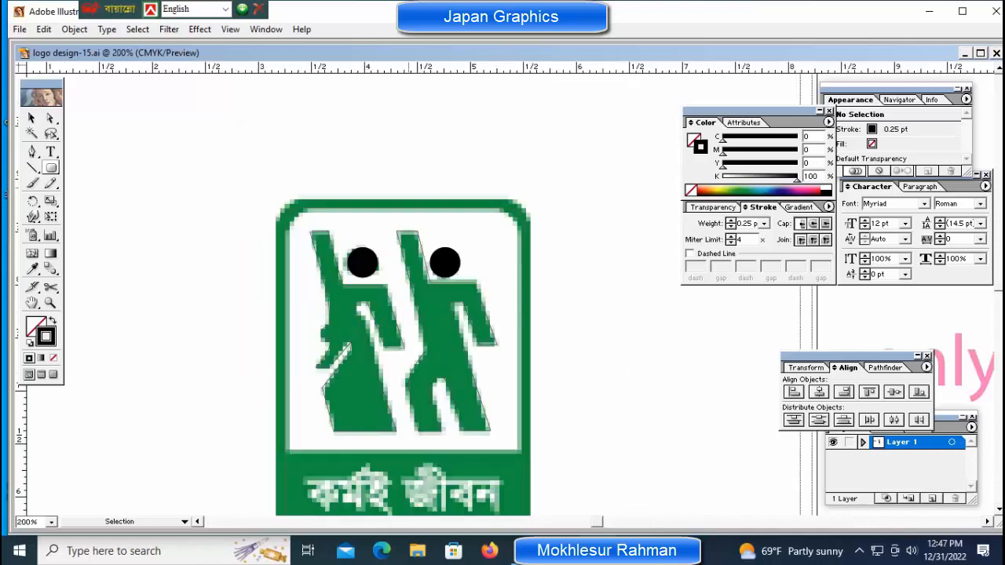
Draw an unfilled rounded rectangle over the logo's inner white panel, stretch its sides to the panel's edges, and deselect it.
key("ctrl+y")
key("ctrl+y")
key("space")
left_click_drag(412, 377, 358, 358)
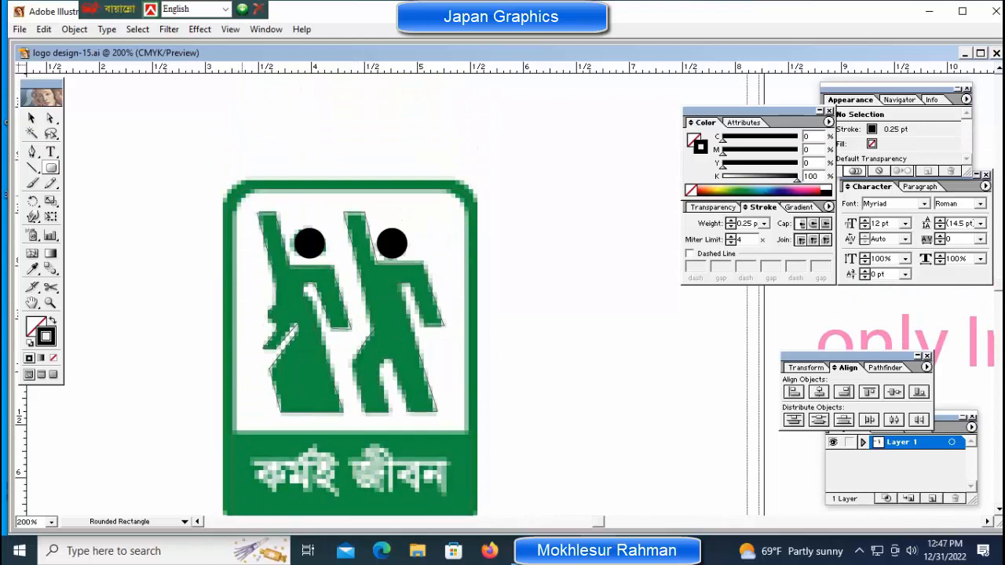
left_click_drag(242, 196, 459, 436)
key("v")
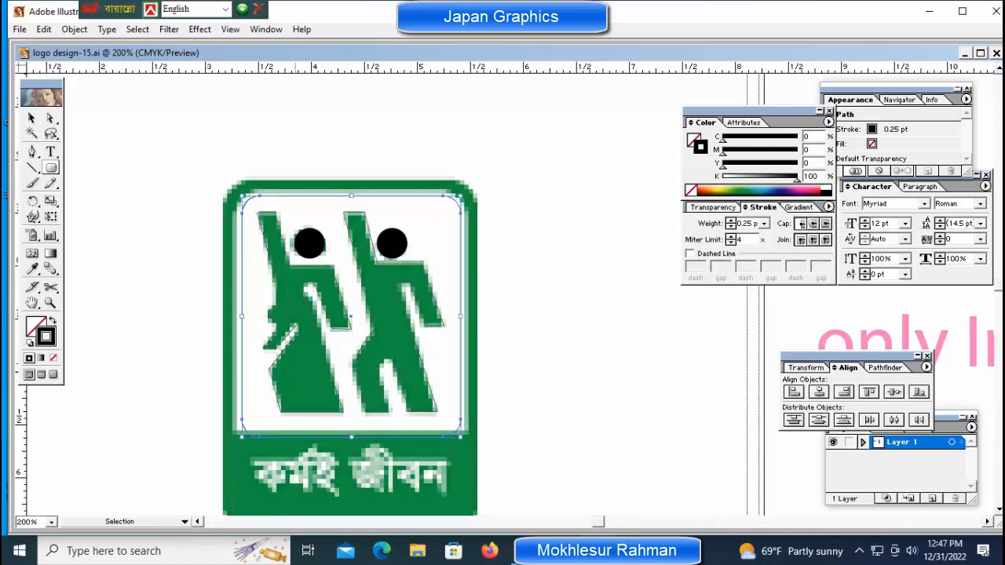
left_click_drag(242, 316, 238, 316)
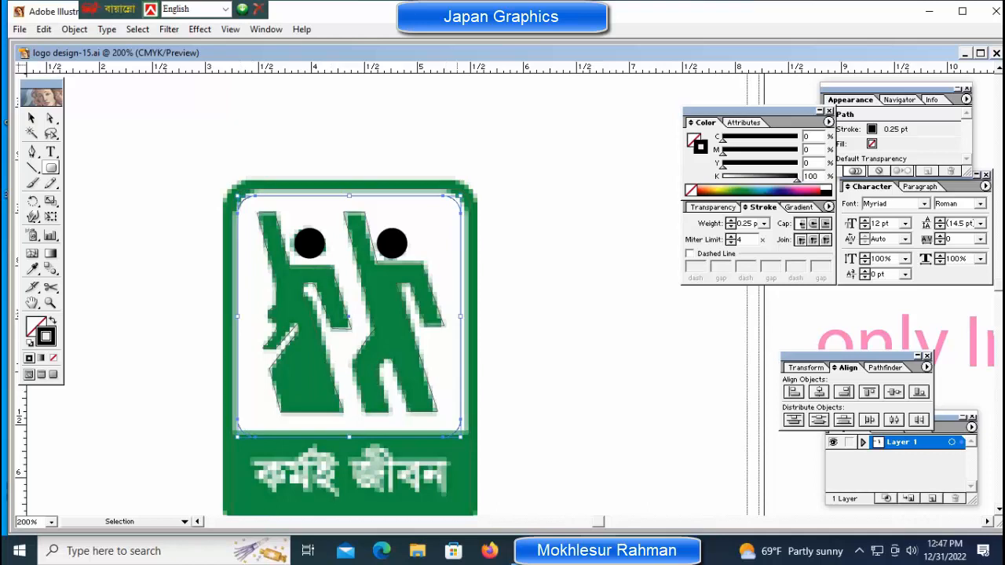
left_click_drag(461, 436, 464, 433)
left_click(496, 424, "ctrl")
Set the Bangla keyboard layout to Unicode and start a text line below the logo with a trial character.
key("space")
left_click_drag(368, 424, 368, 143)
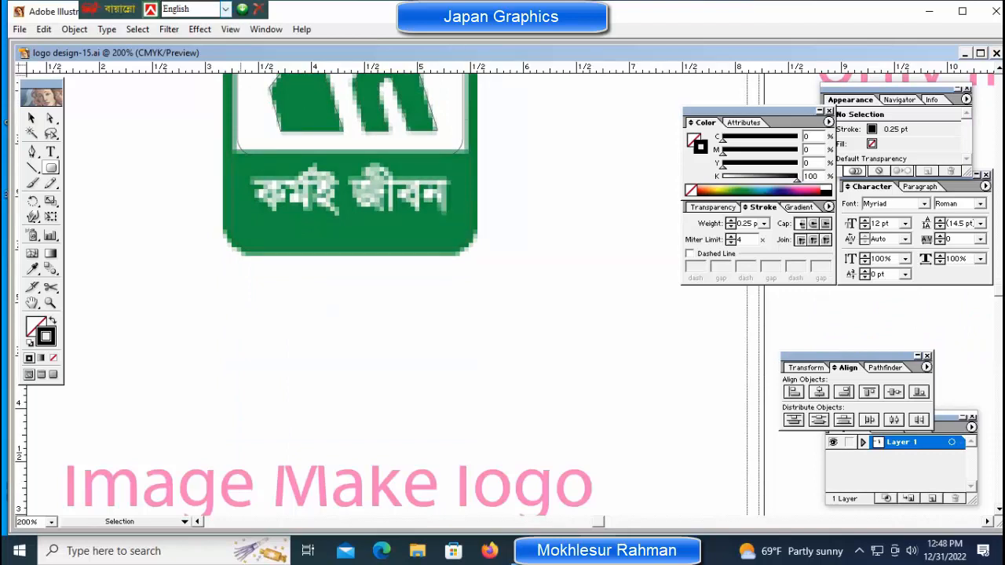
left_click(225, 9)
left_click(180, 42)
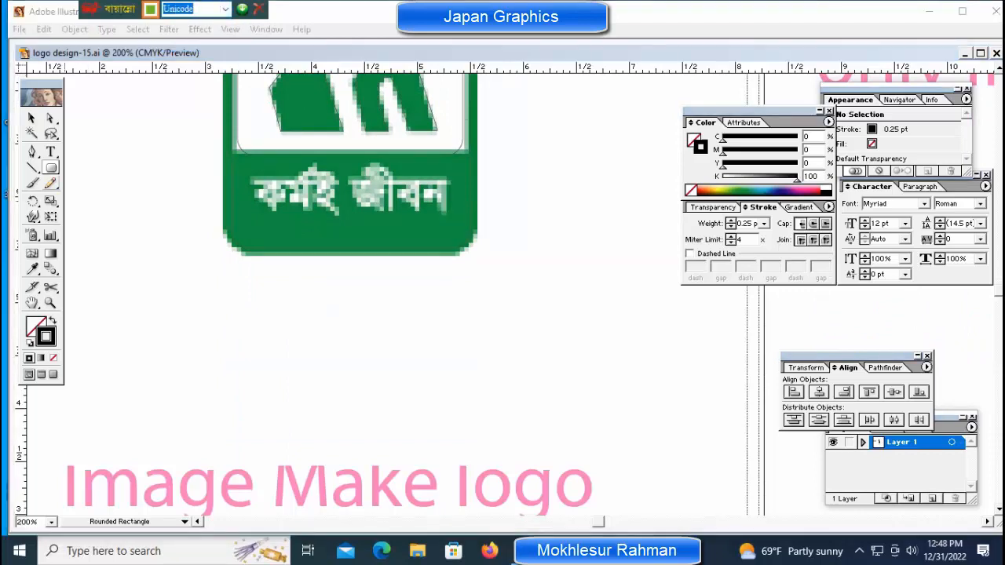
key("t")
left_click(257, 346)
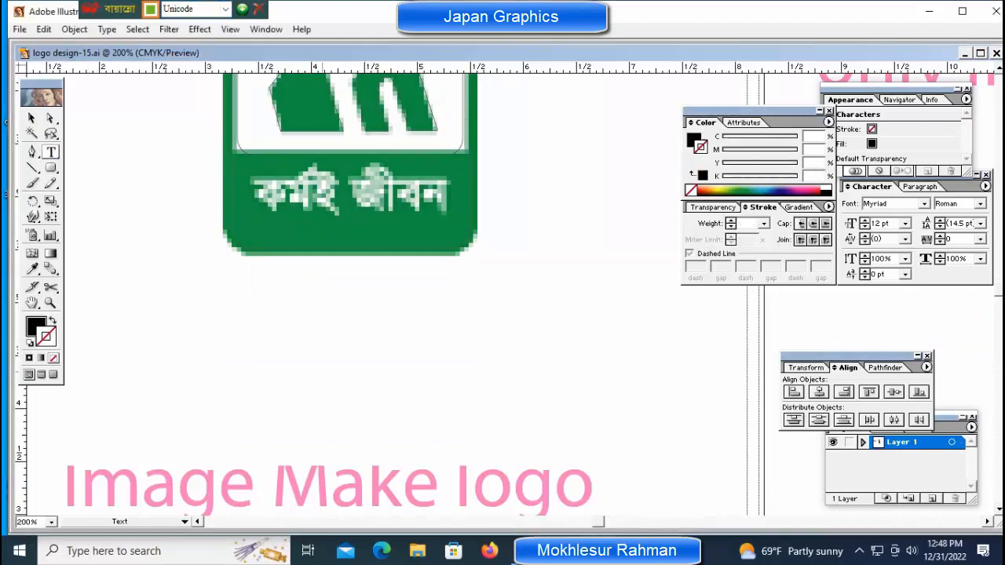
type("?")
key("ctrl+a")
Switch the keyboard layout to Bijoy Classic and replace the trial character with "Kg".
left_click(197, 9)
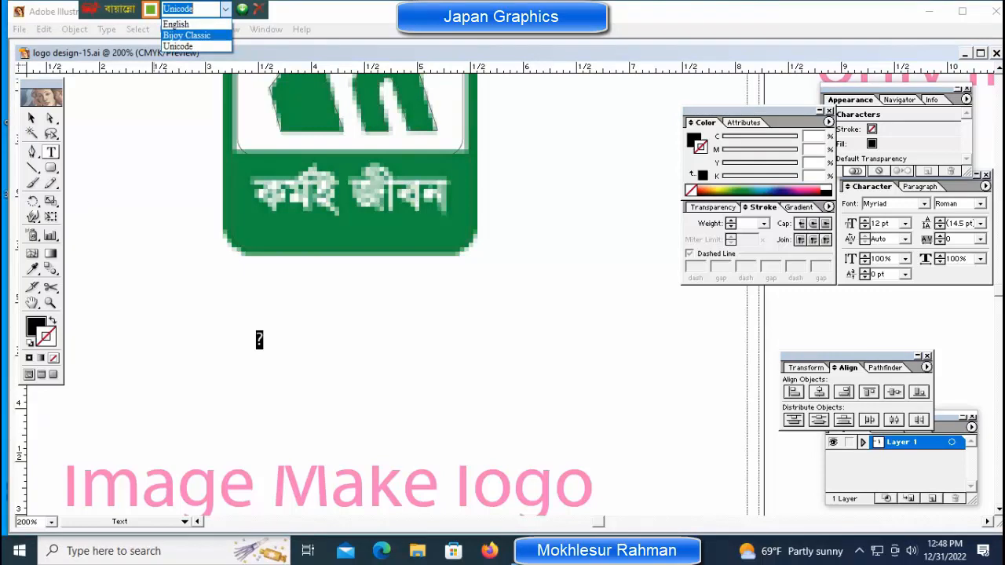
left_click(187, 35)
left_click(263, 340)
key("ctrl+a")
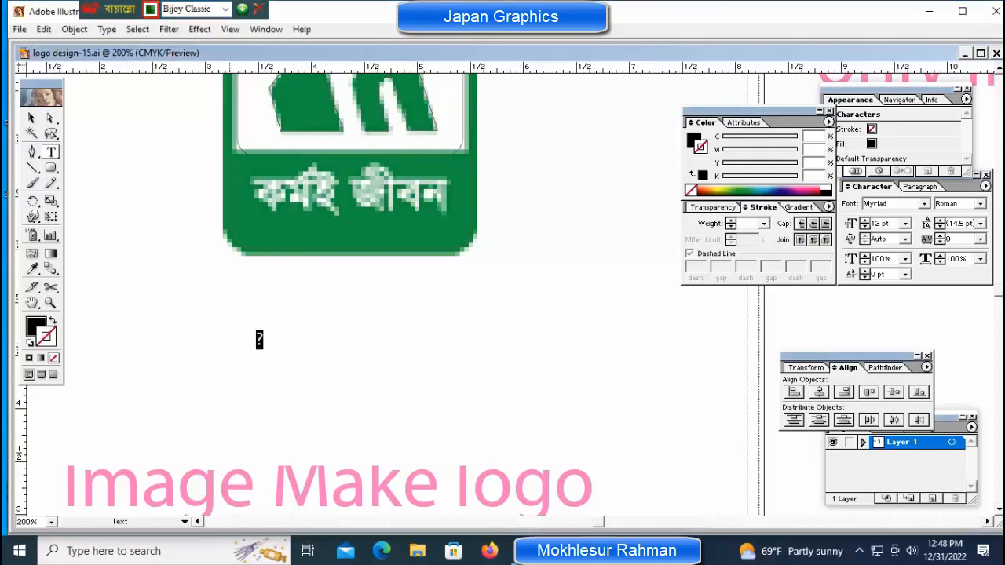
type("Kg")
Set the whole text's font to SutonnyMJ, with the keyboard layout switched to English for entering the font name.
key("ctrl+a")
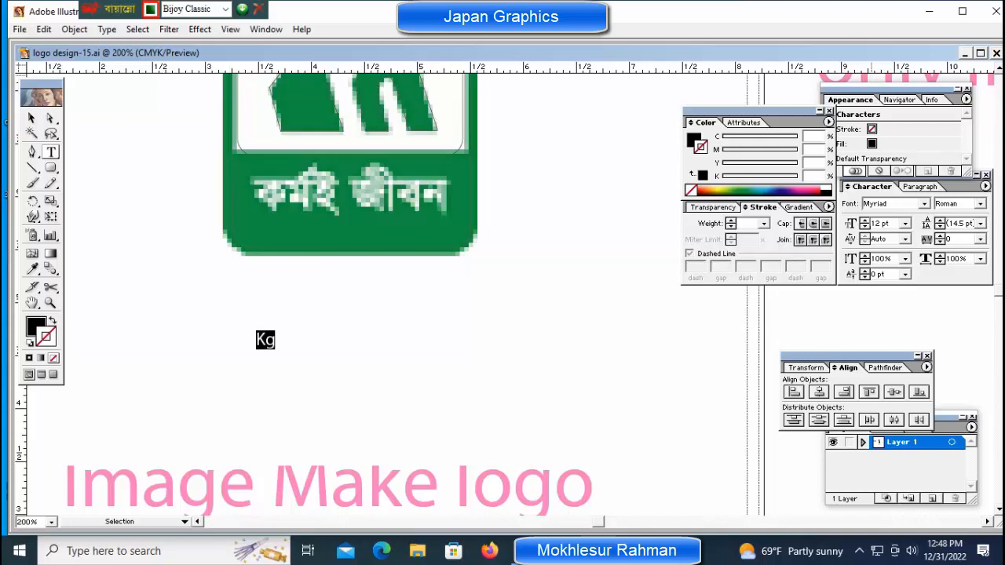
key("ctrl+t")
key("ctrl+t")
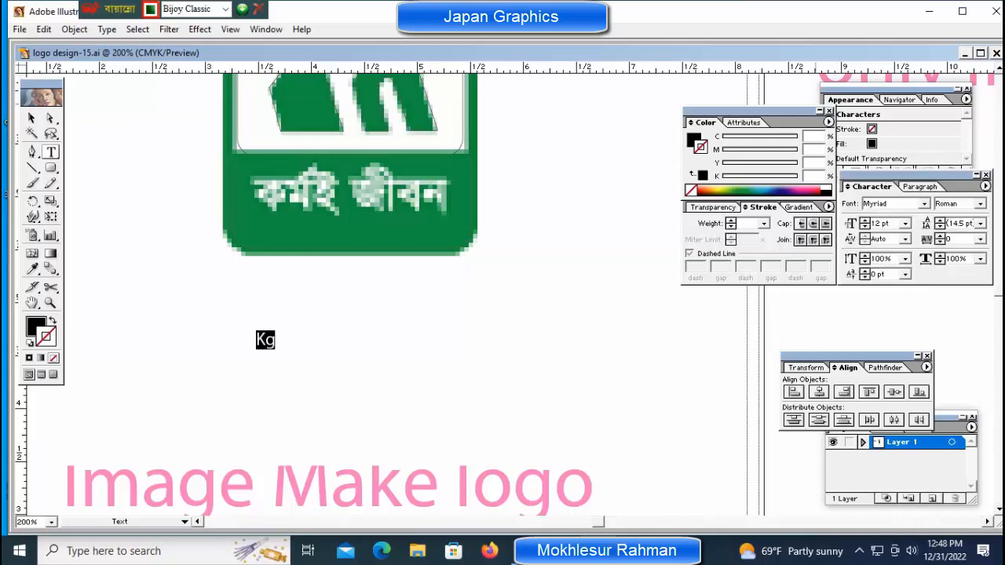
left_click(875, 204)
left_click(874, 203)
key("ctrl")
left_click(226, 9)
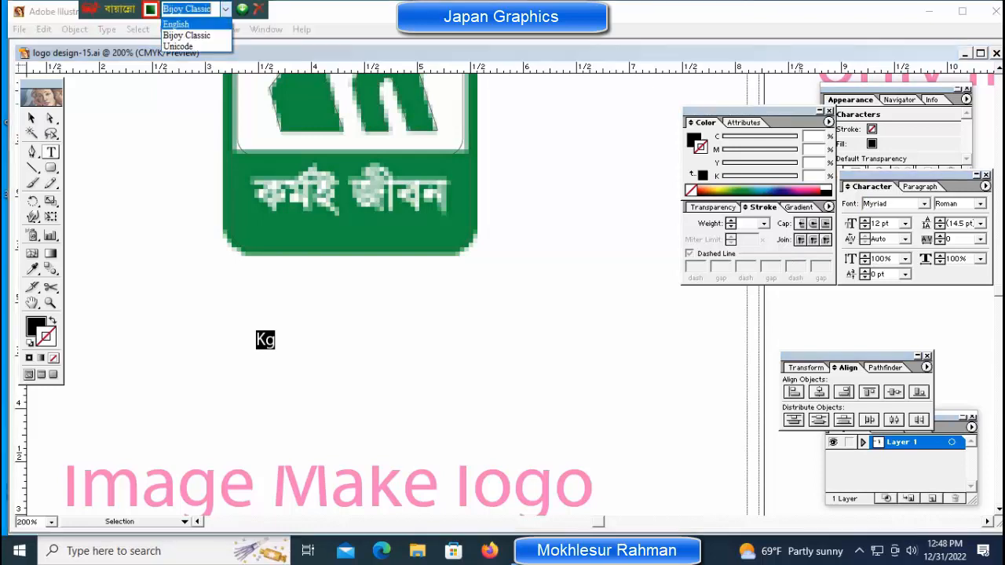
left_click(182, 25)
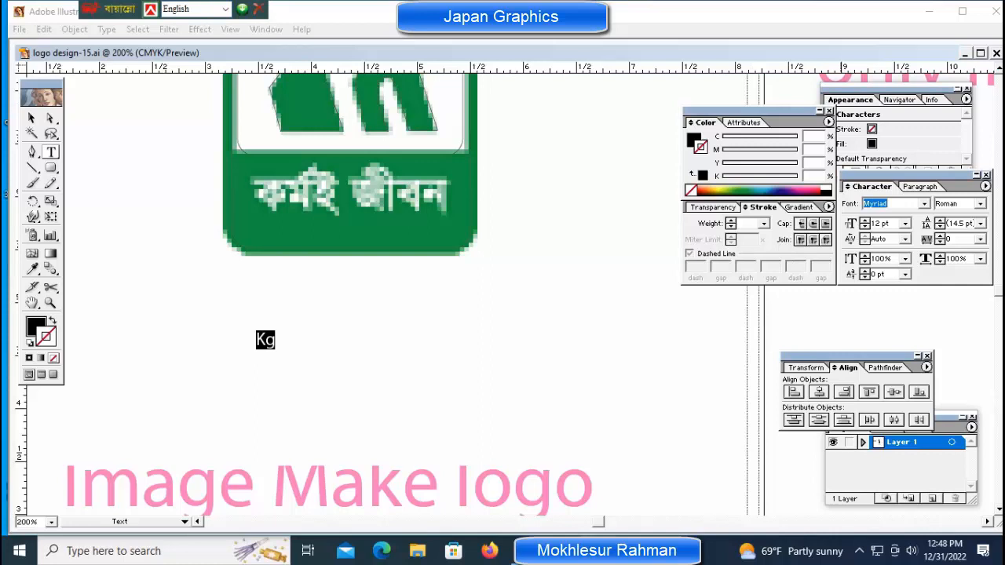
type("SutonnyMJ")
key("Return")
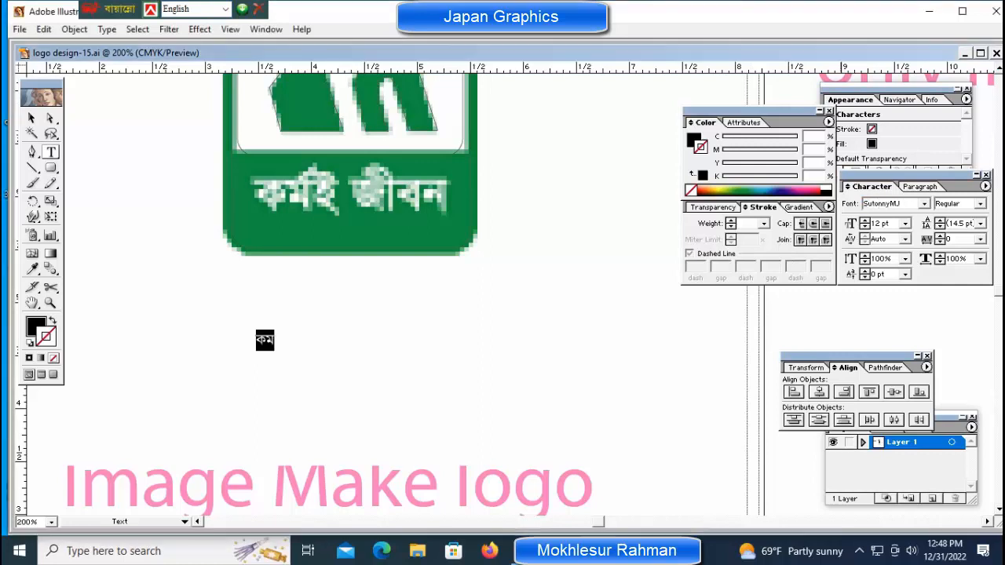
Switch the keyboard layout back to Bijoy Classic and complete the text as "কর্মই জীবন".
left_click(274, 341)
left_click(225, 9)
left_click(186, 35)
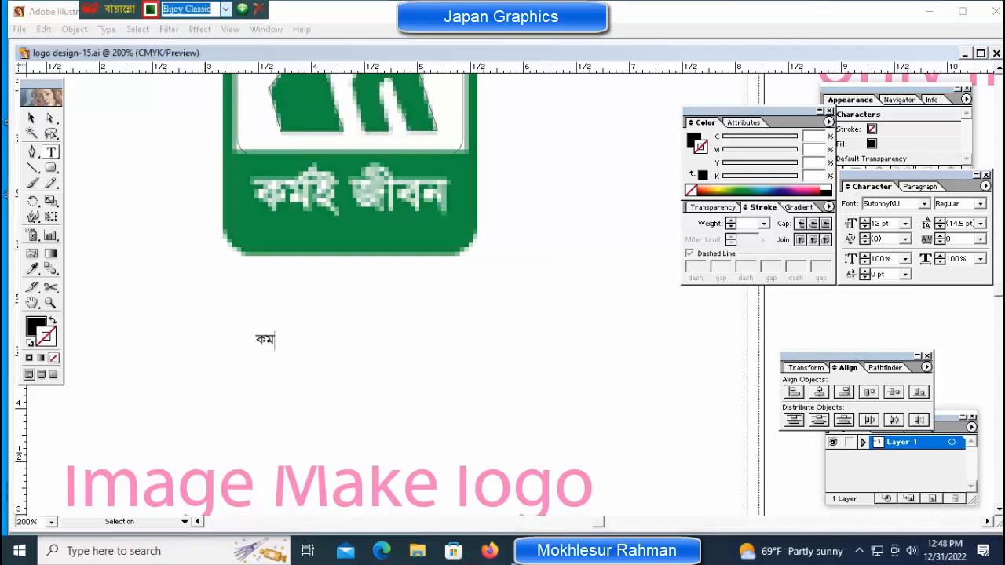
double_click(267, 339)
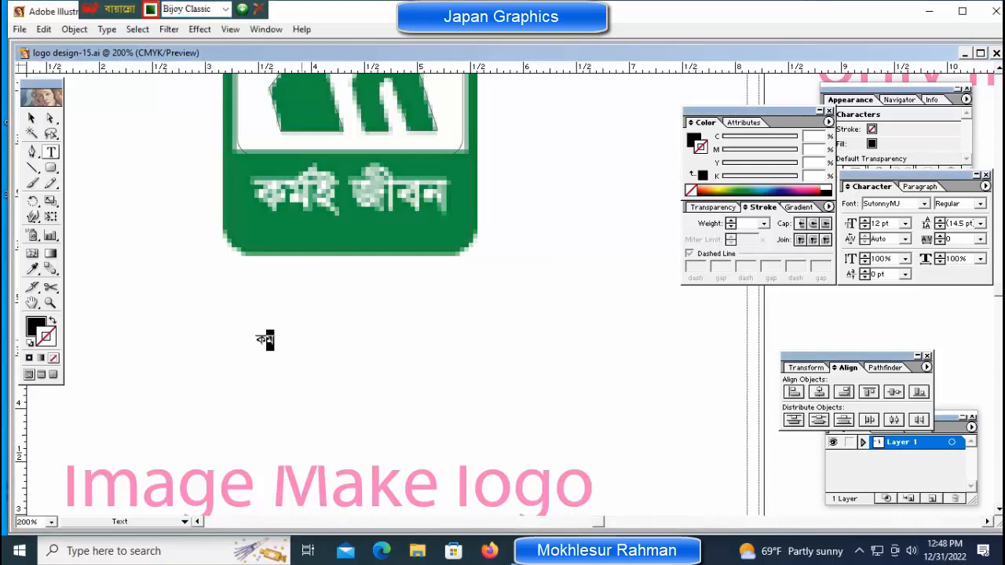
type("র্মই জীবন")
key("ctrl")
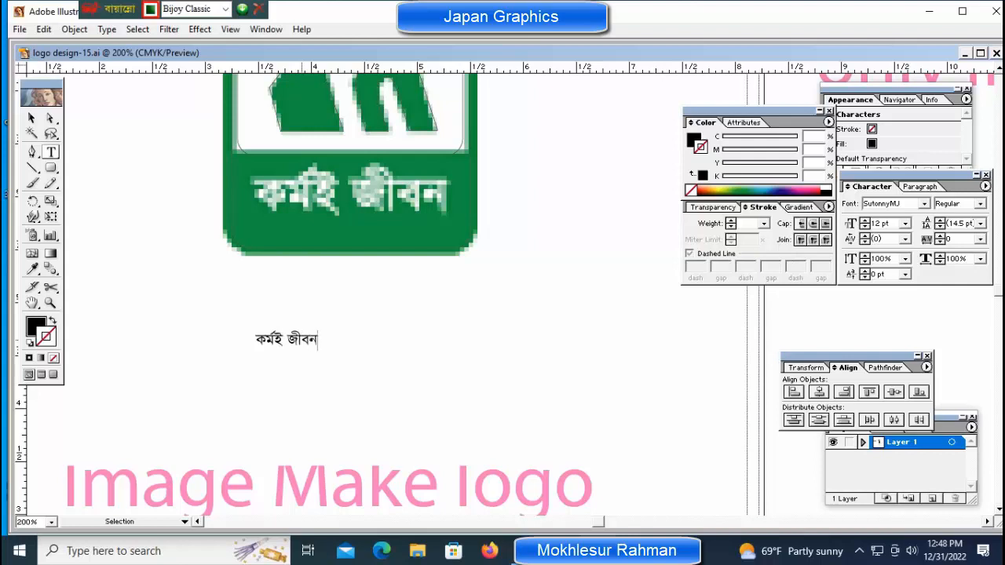
Enlarge the Bangla text, place it over the logo image's caption, stretch it to match the lettering, and deselect it.
left_click(291, 340, "ctrl")
left_click_drag(318, 351, 361, 366)
left_click_drag(287, 340, 338, 192)
left_click_drag(412, 193, 446, 192)
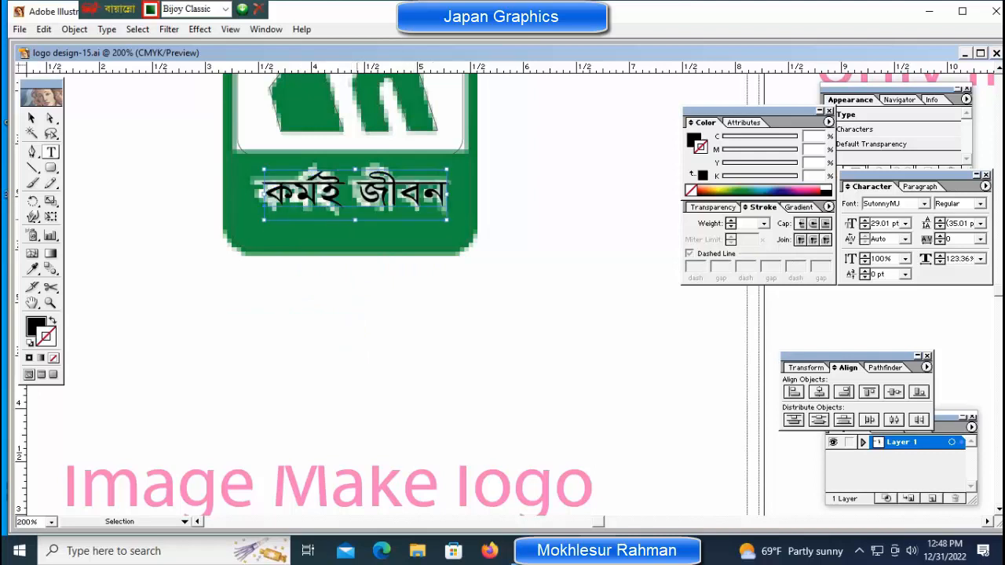
left_click_drag(355, 220, 355, 229)
left_click_drag(263, 199, 249, 198)
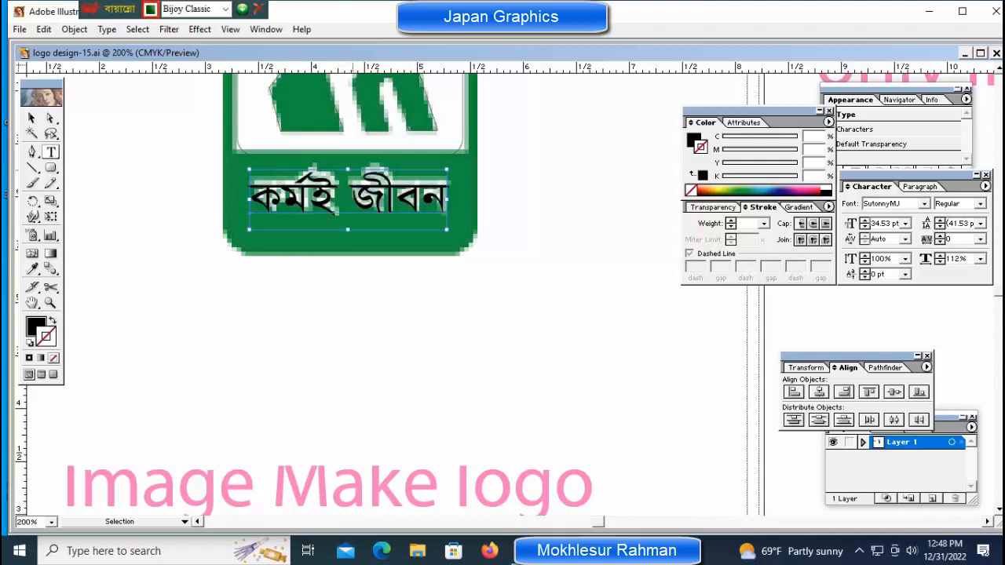
left_click_drag(348, 169, 347, 164)
left_click(543, 206, "ctrl")
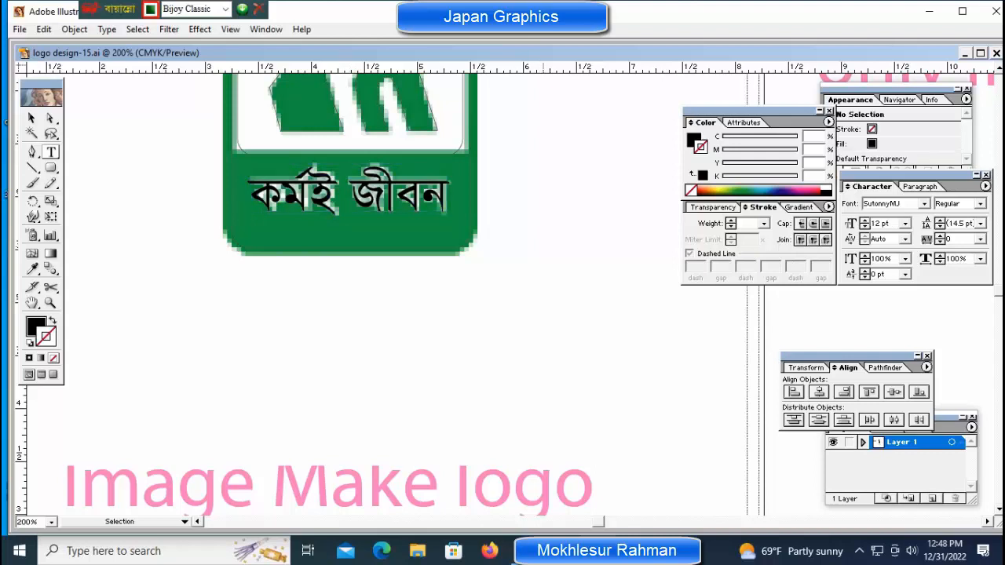
Check the traced logo on the whole page in both outline and preview views.
key("ctrl+minus")
key("ctrl+minus")
key("ctrl+minus")
key("ctrl+minus")
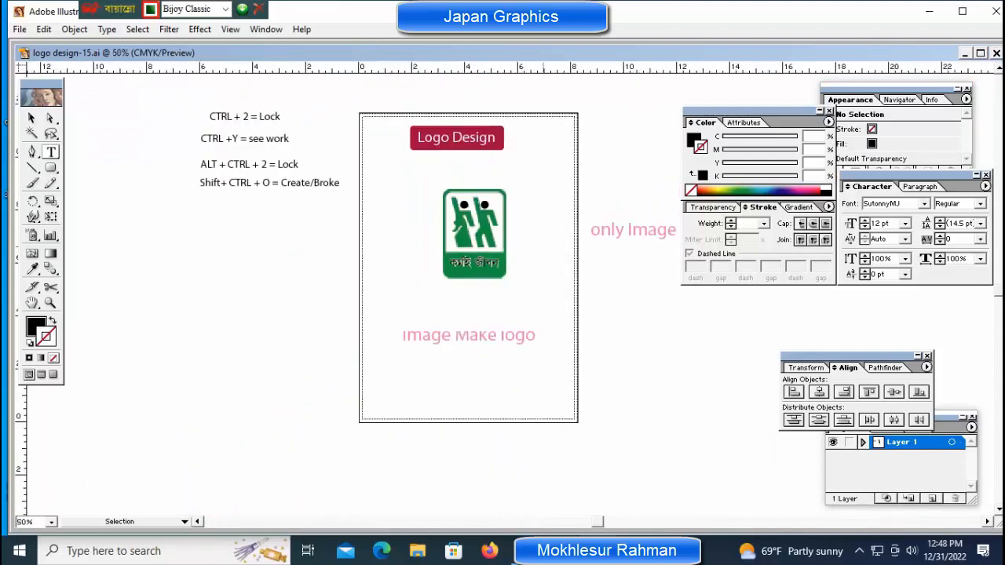
key("ctrl+y")
key("ctrl+y")
key("ctrl+y")
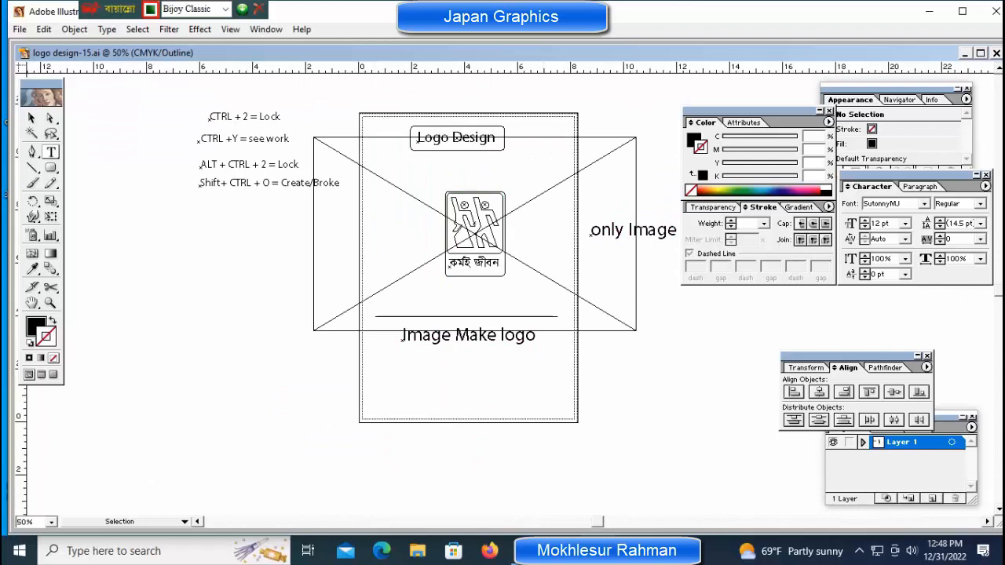
key("ctrl+y")
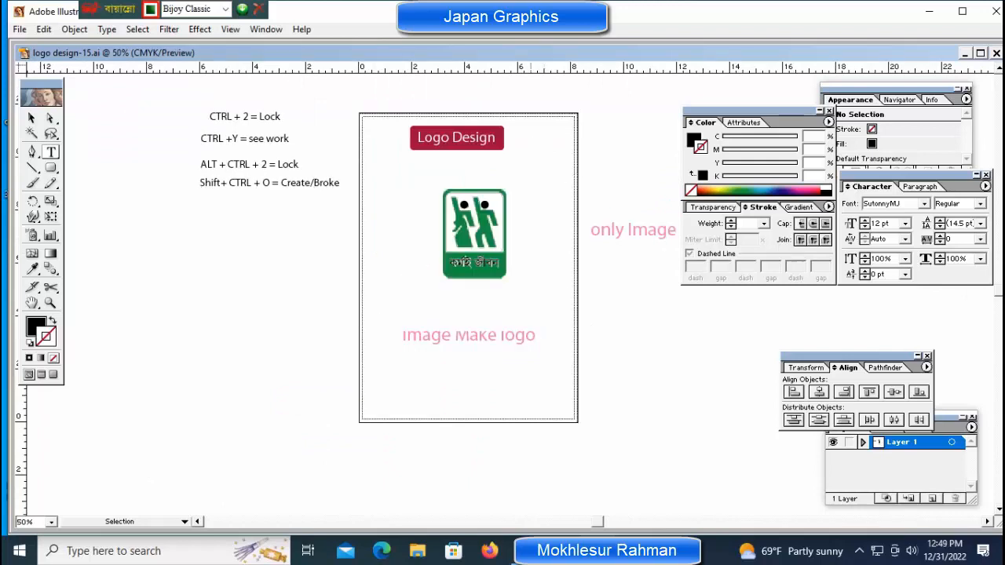
Unlock all objects, move the logo image off the tracing to beside the page's left edge, and deselect it.
left_click(74, 29)
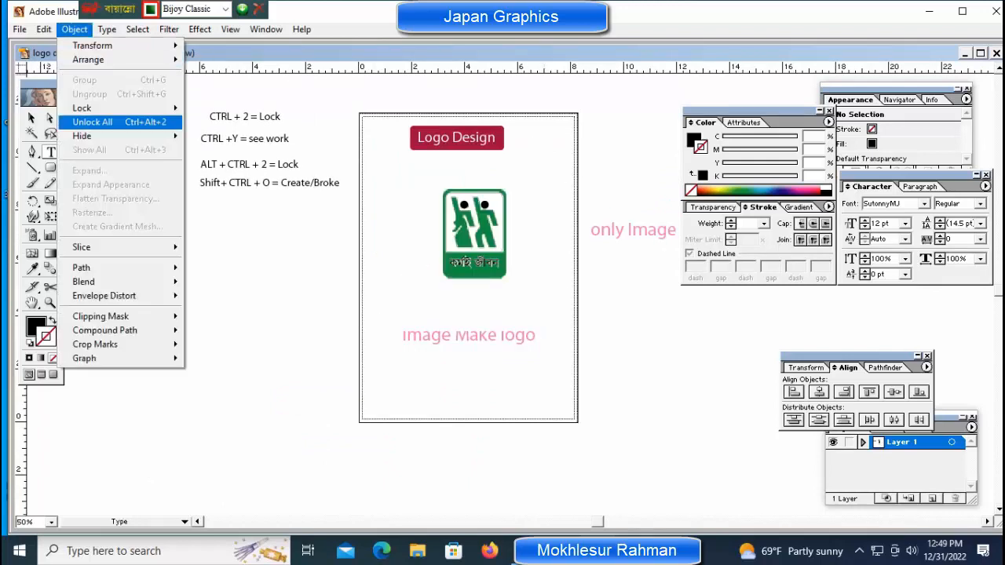
left_click(92, 121)
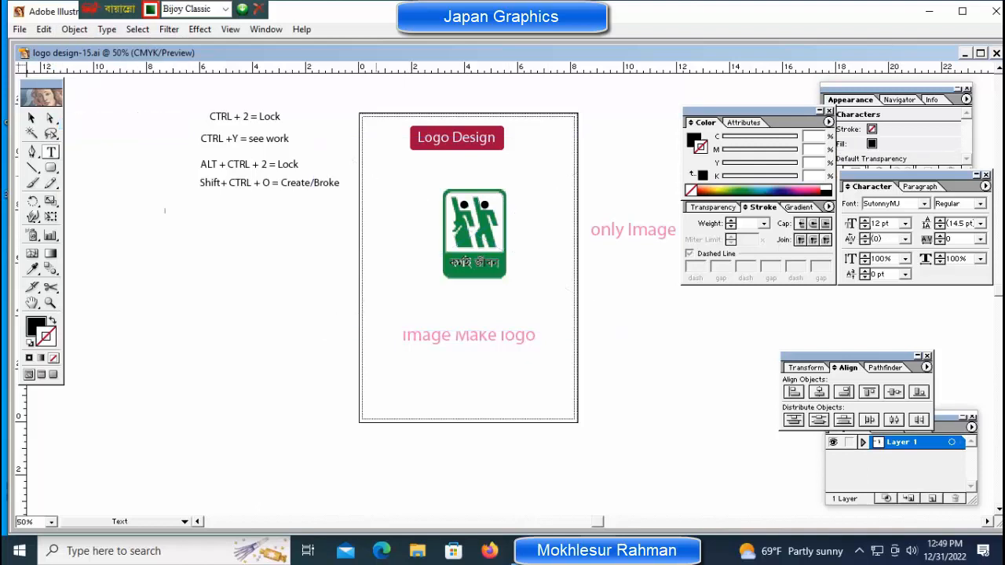
left_click_drag(414, 228, 199, 226)
key("ctrl+plus")
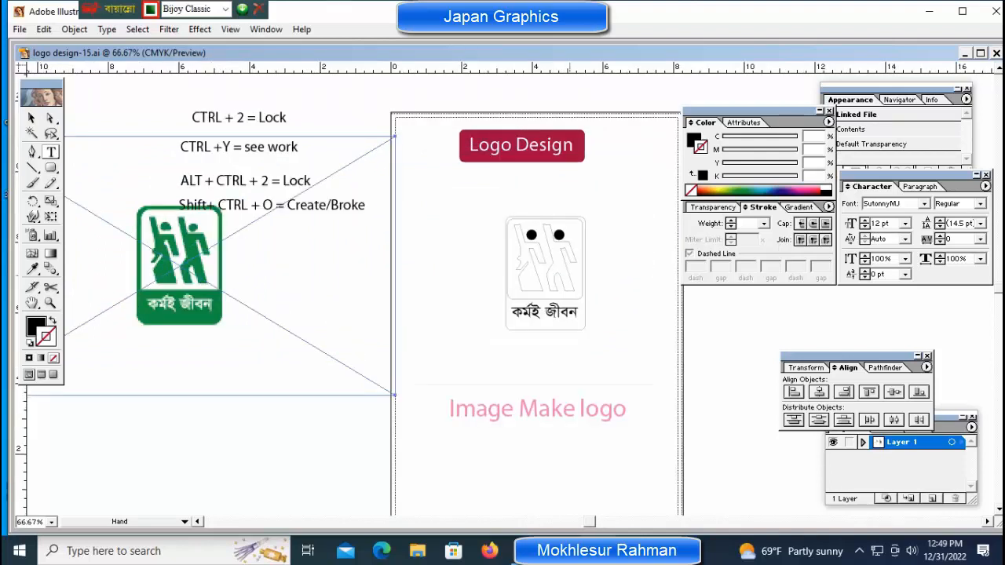
left_click_drag(109, 281, 204, 255)
key("ctrl+shift+a")
Open the Diccolor swatch library with the image and the traced logo in view side by side.
key("ctrl+plus")
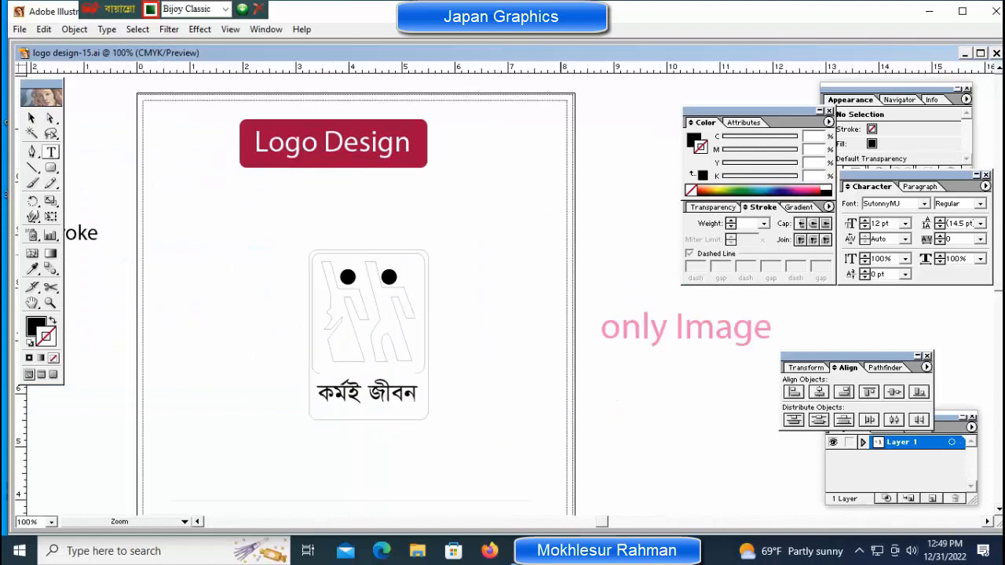
left_click_drag(282, 330, 423, 312)
left_click_drag(359, 312, 430, 312)
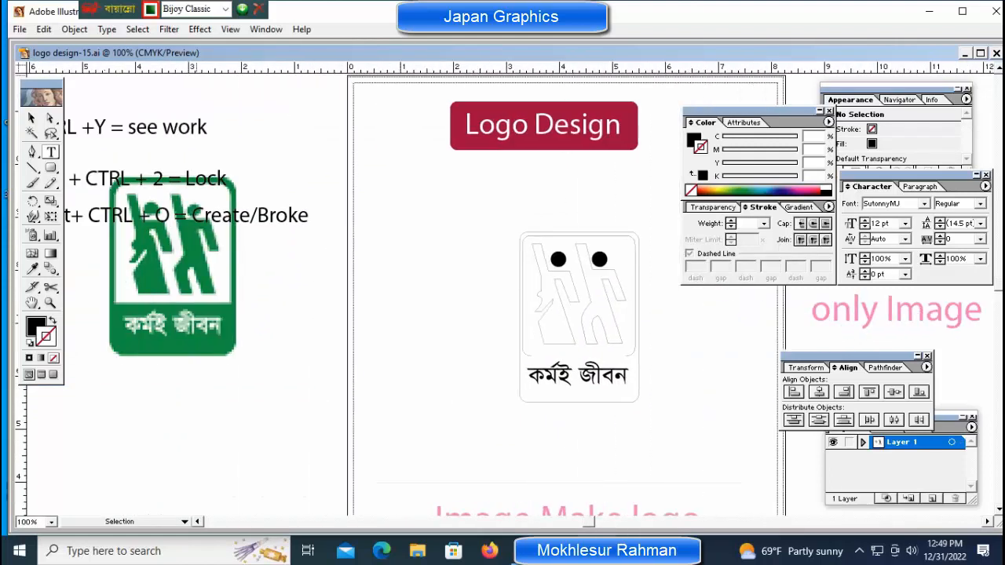
left_click(266, 29)
mouse_move(292, 485)
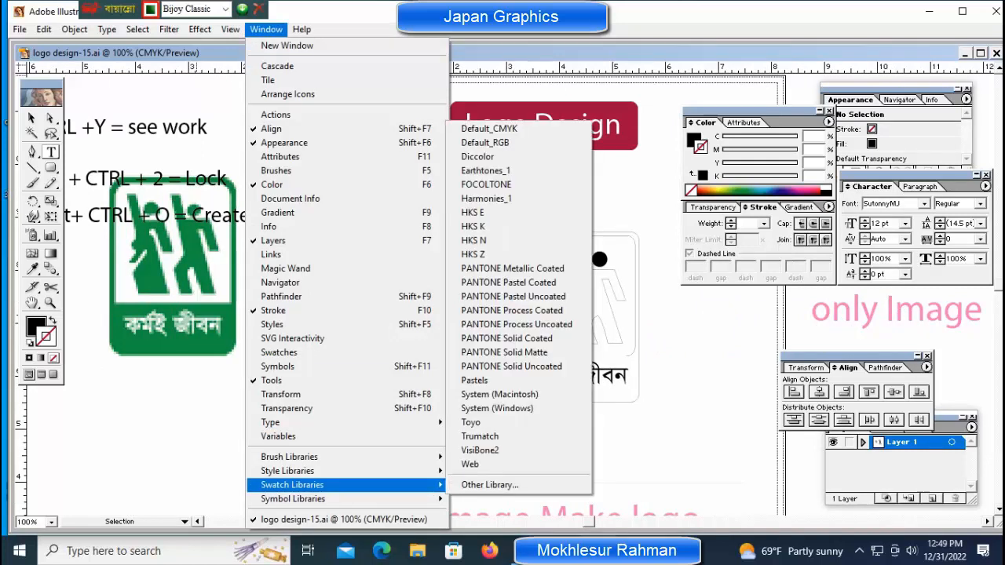
left_click(477, 156)
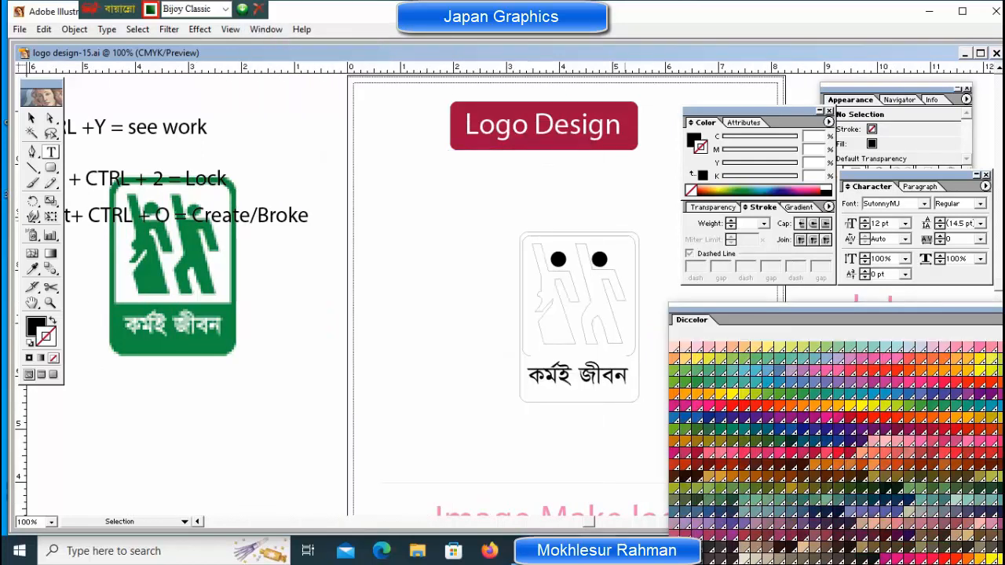
Apply the green DIC 131p swatch to the outer rounded rectangle's stroke and fill, then deselect it.
key("ctrl")
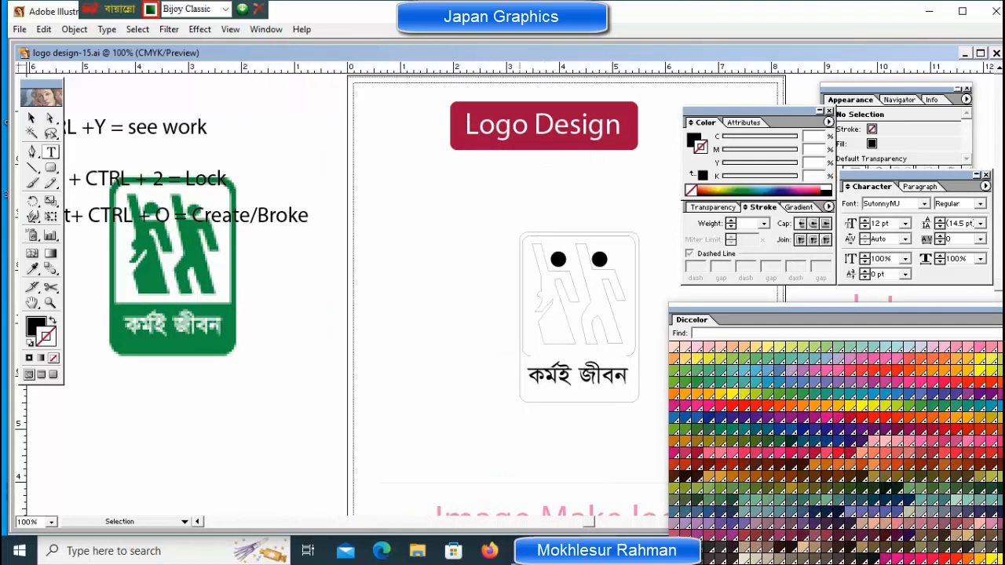
left_click(519, 329, "ctrl")
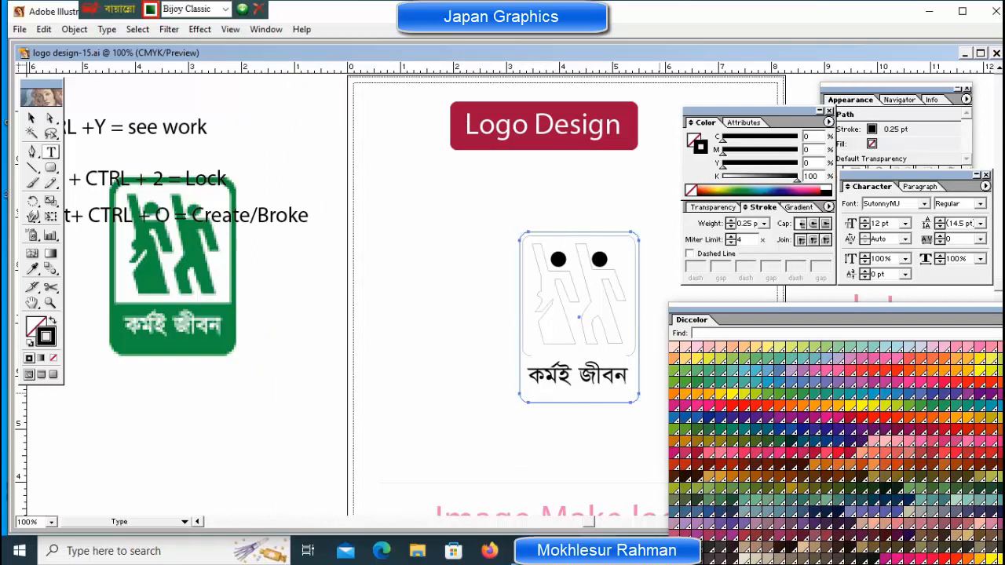
left_click(790, 394)
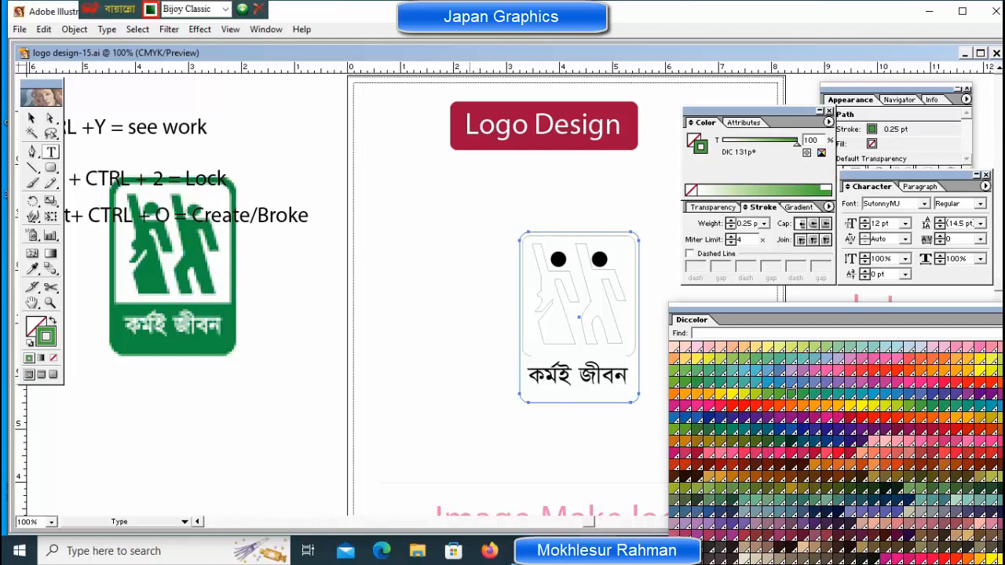
key("x")
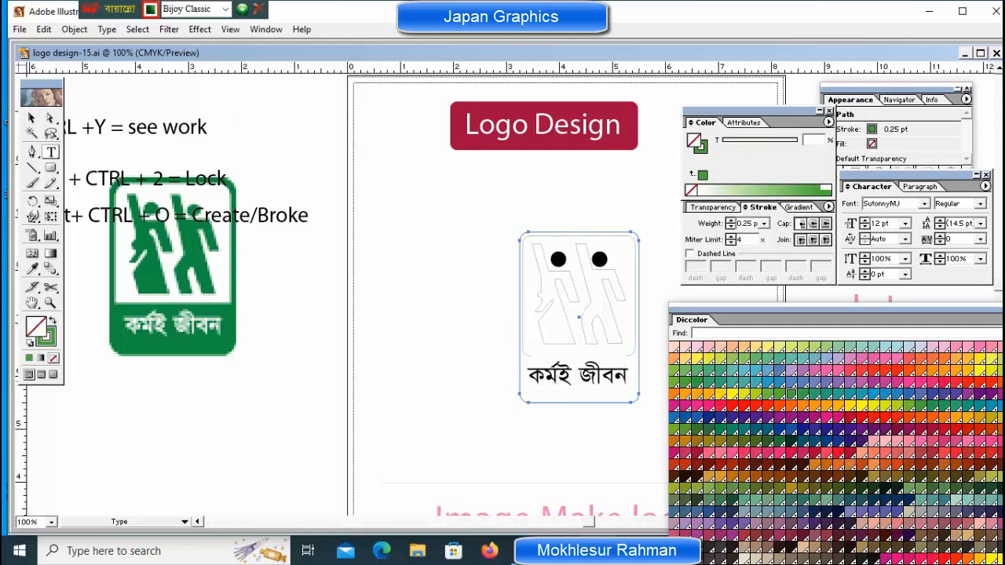
left_click(790, 394)
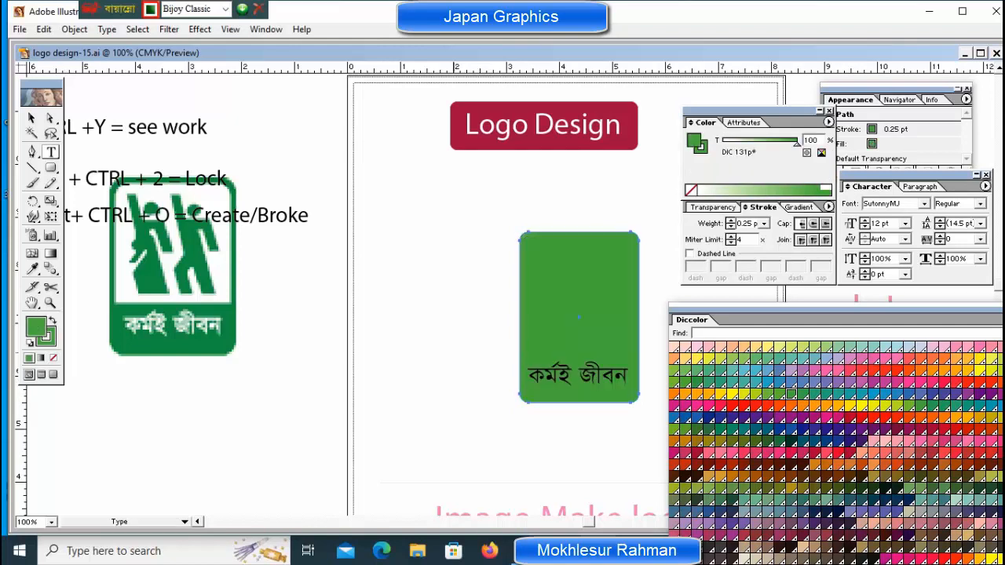
left_click(461, 329, "ctrl")
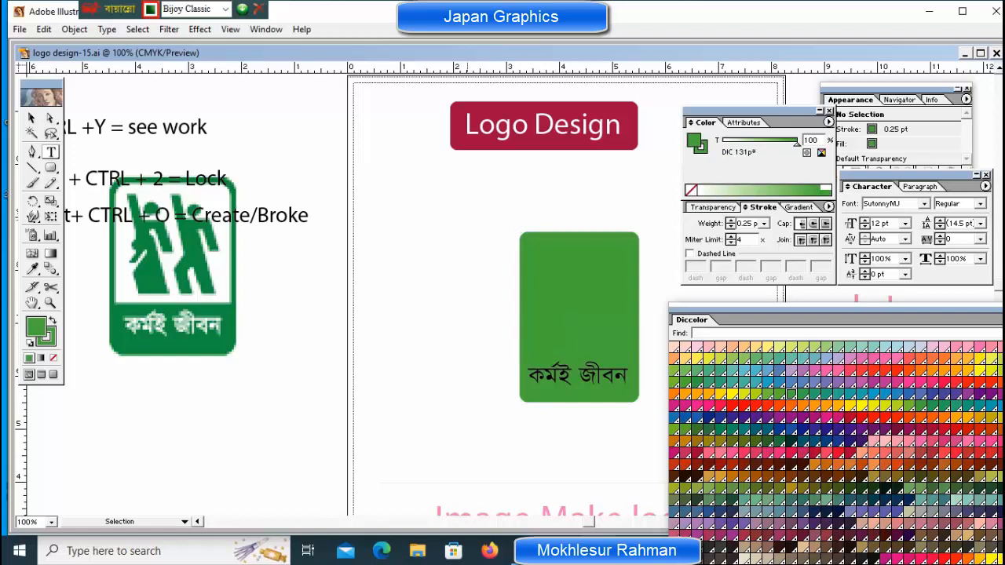
Move the logo image farther from the page, and bring the traced inner frame, figures, heads and caption in front of the green rectangle.
left_click_drag(174, 267, 244, 374)
left_click_drag(244, 373, 119, 264)
left_click_drag(488, 192, 641, 419)
key("ctrl+shift+]")
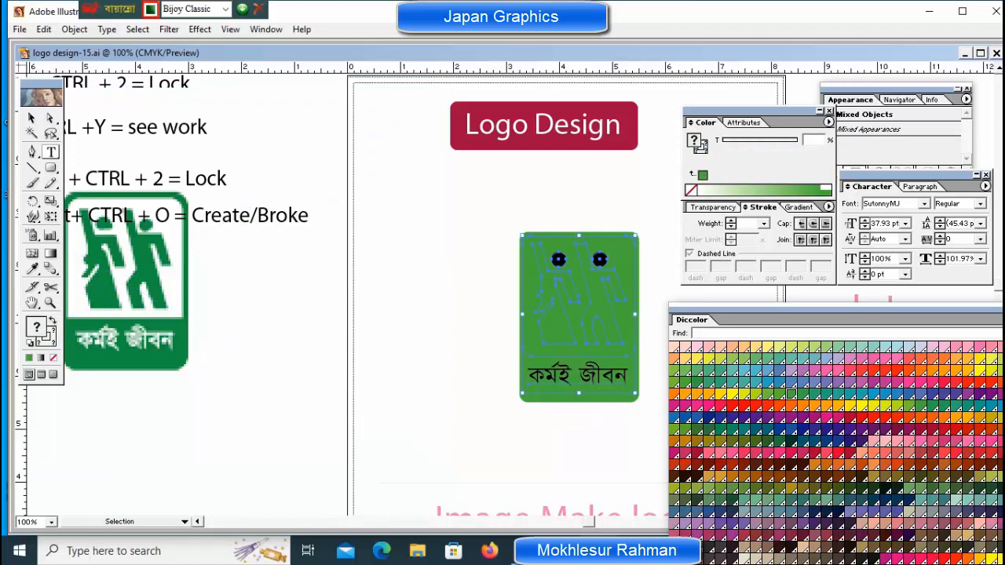
Select the linked logo image, switch to outline view and lock the image.
left_click(424, 314, "ctrl")
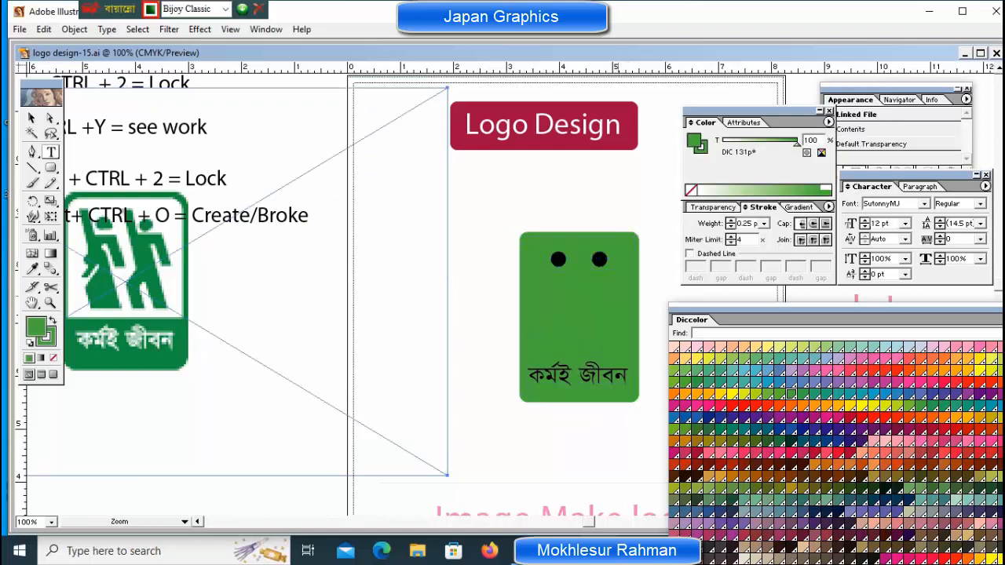
left_click_drag(583, 314, 460, 314)
left_click_drag(366, 314, 400, 314)
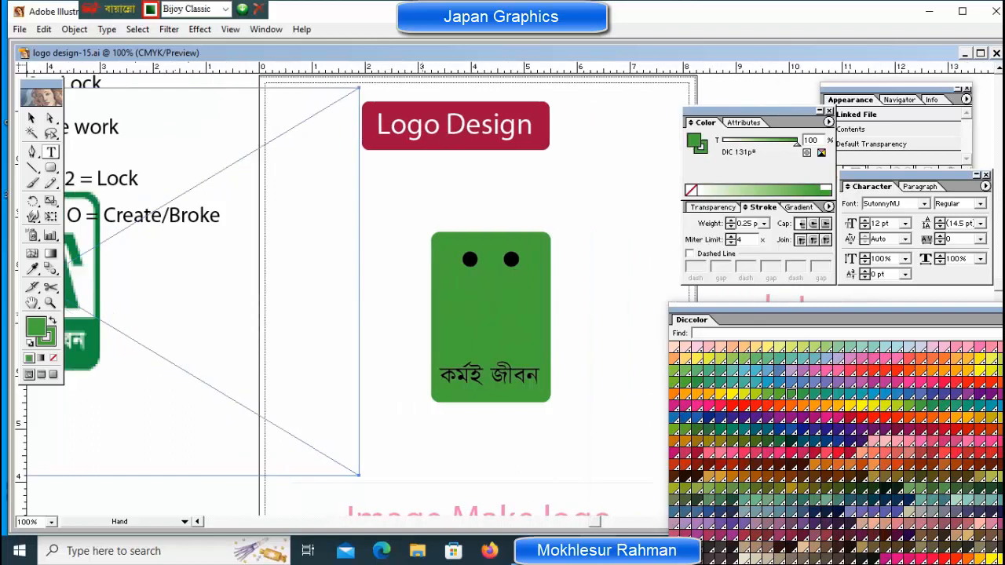
key("ctrl+y")
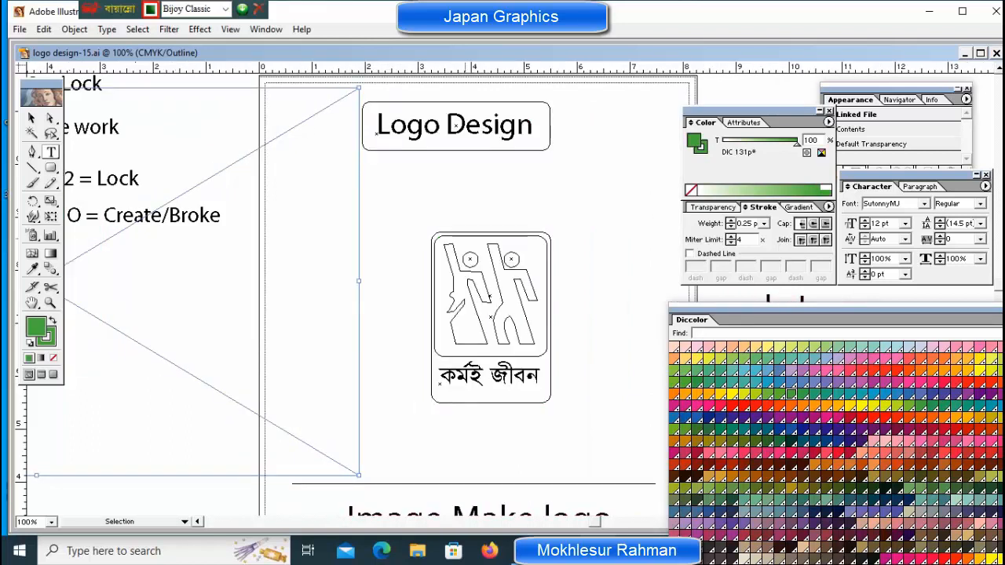
key("ctrl+2")
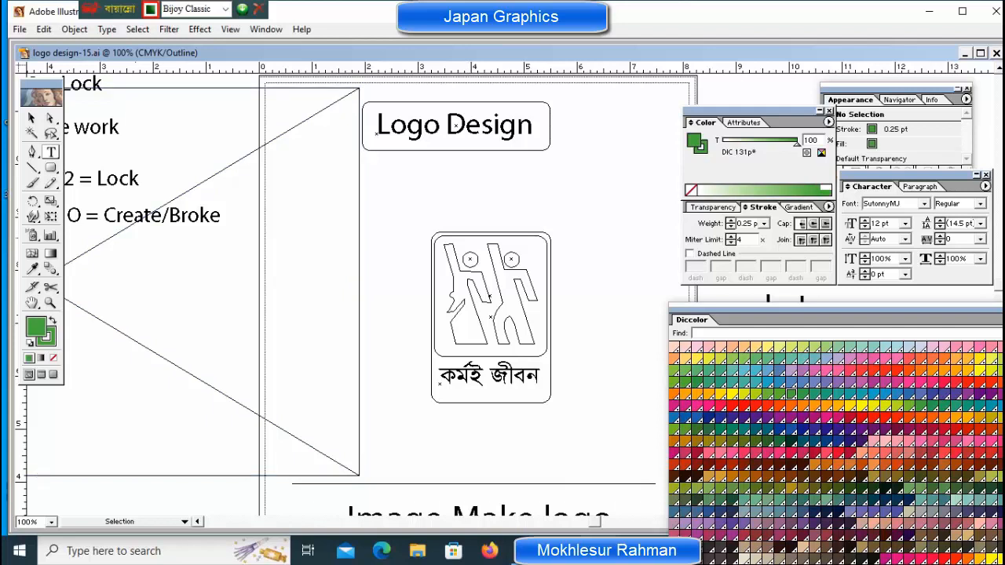
Fill the inner rounded rectangle with a 0% tint of DIC 131p in preview view, and bring the figures and heads in front of it.
left_click(474, 356)
key("ctrl+y")
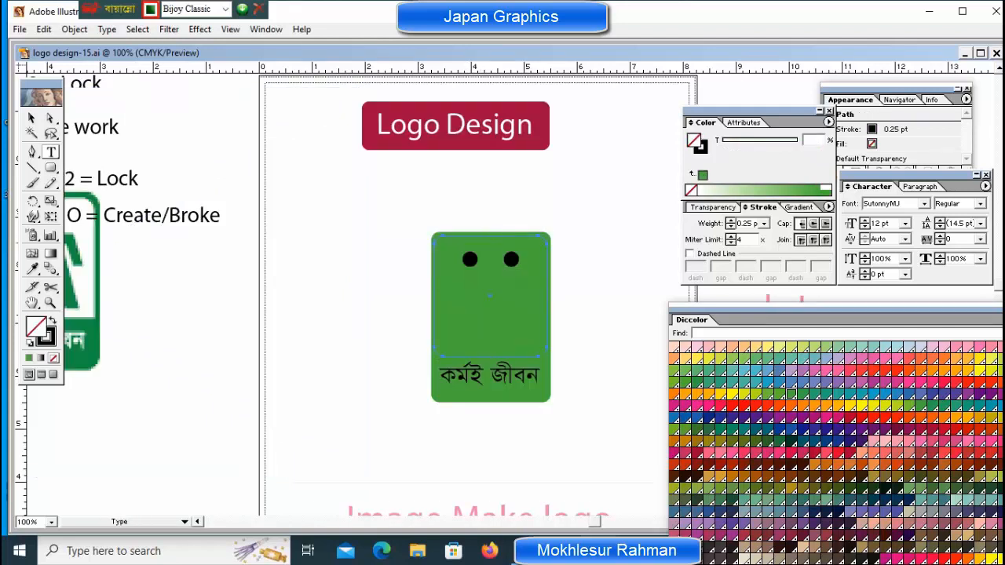
left_click(825, 187)
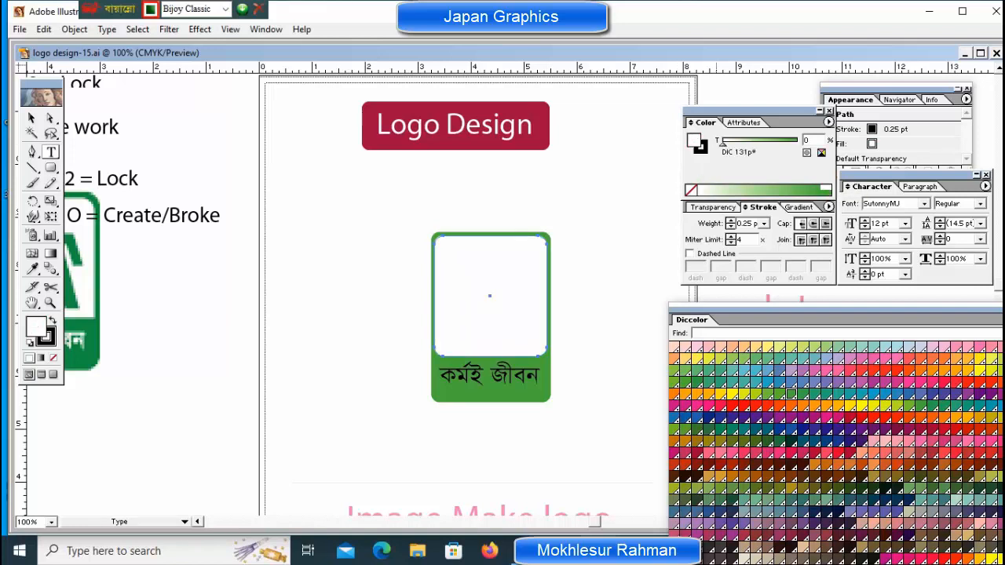
left_click_drag(361, 192, 581, 349)
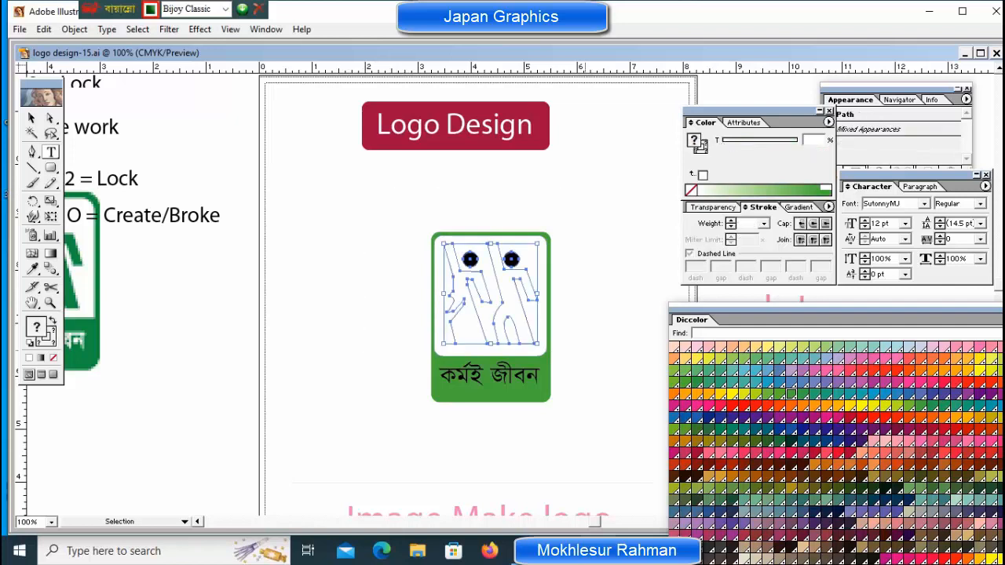
key("ctrl+shift+a")
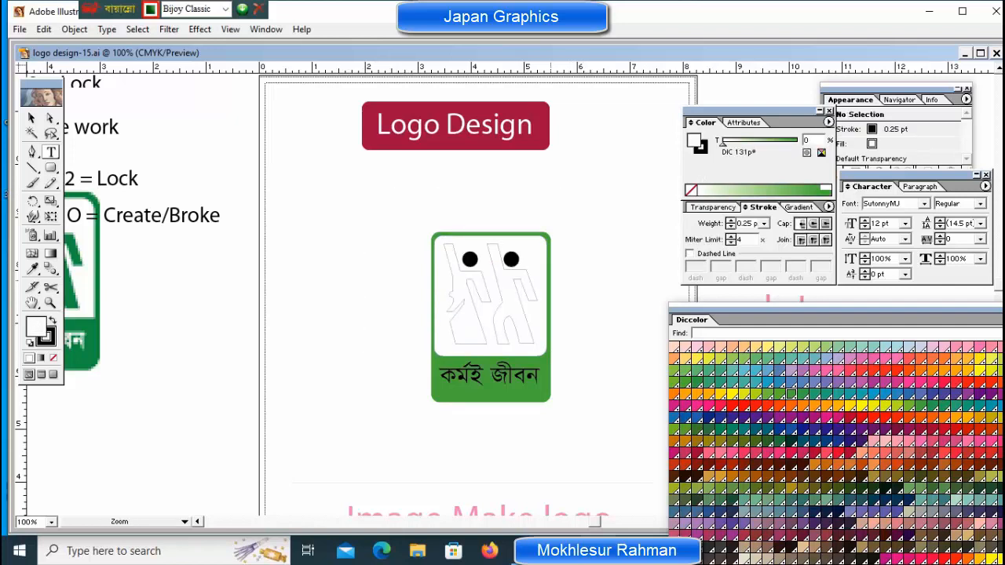
Unlock all objects, remove the stroke from the white inner rounded rectangle, and deselect it.
left_click(550, 282, "ctrl")
key("ctrl+minus")
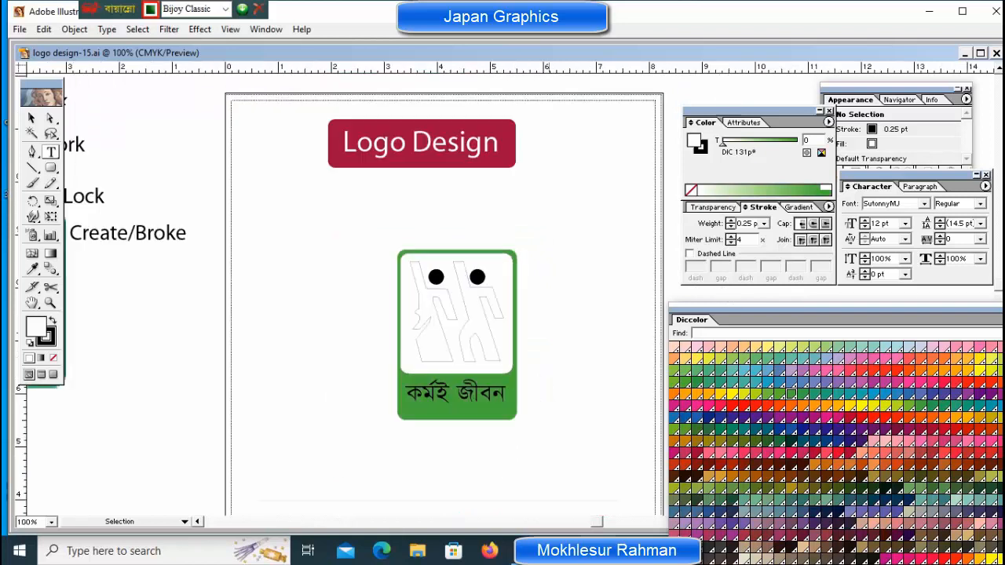
key("ctrl+minus")
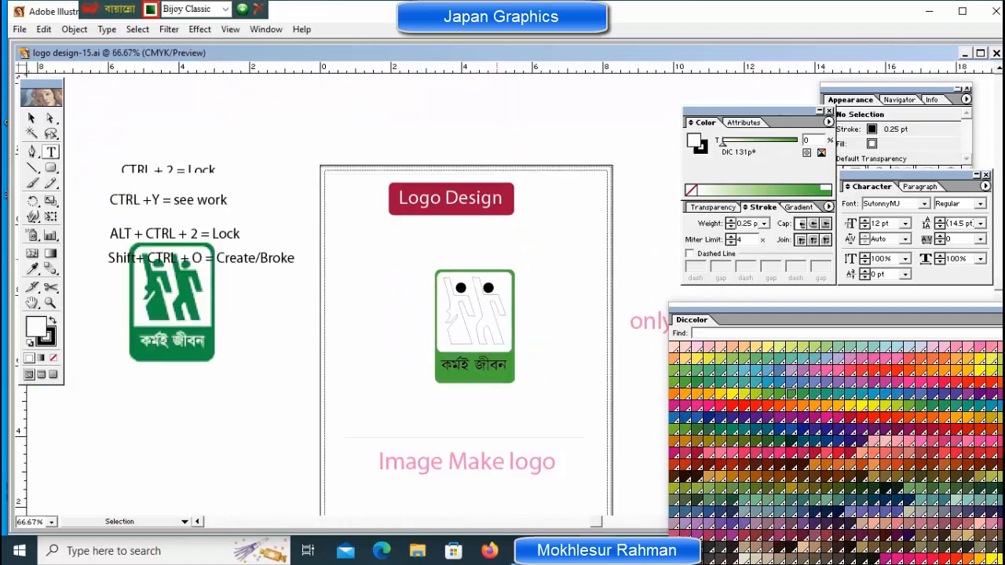
key("ctrl+alt+2")
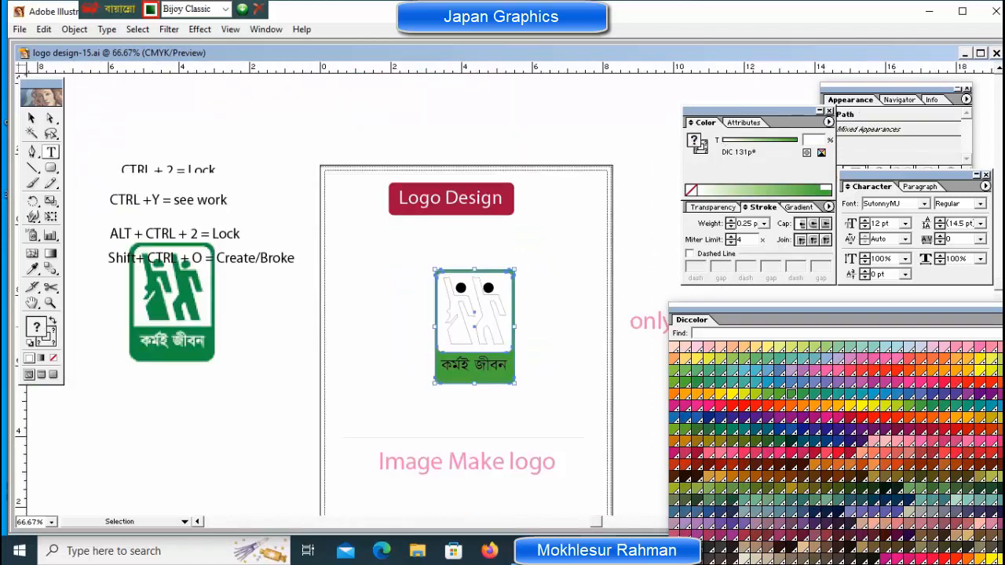
left_click(369, 327, "ctrl")
left_click(443, 314, "ctrl")
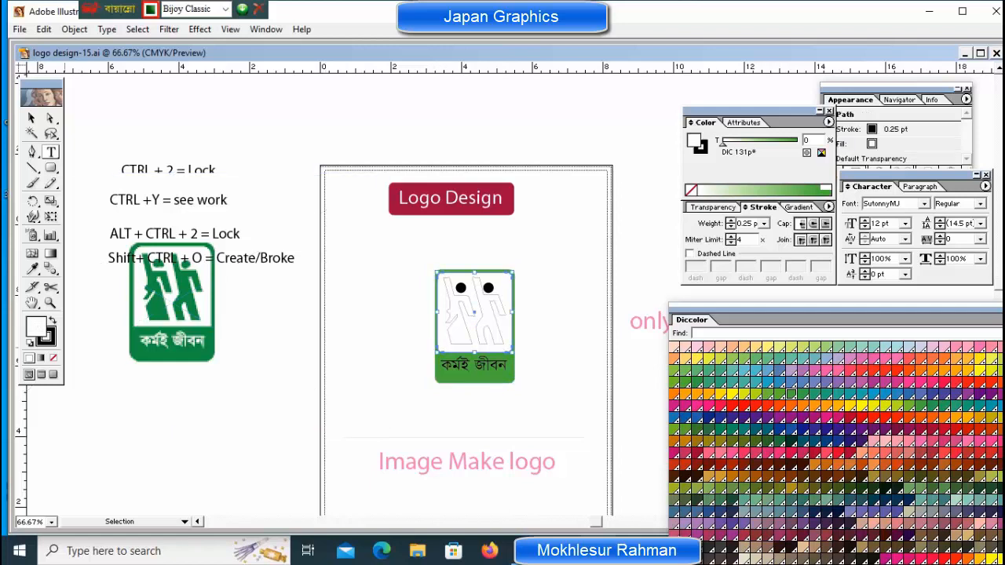
left_click(52, 342)
left_click(53, 357)
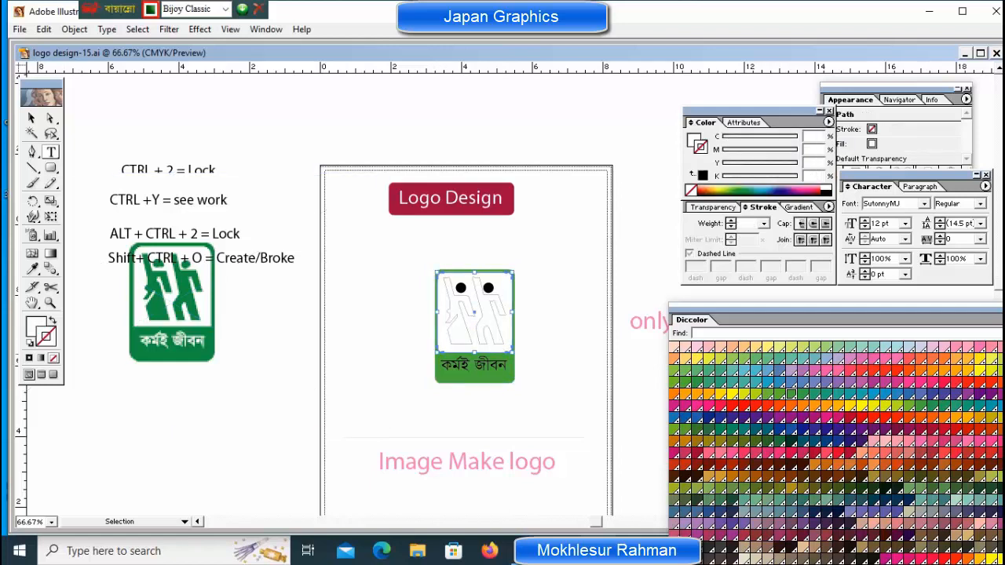
left_click(293, 323, "ctrl")
left_click(558, 251, "ctrl")
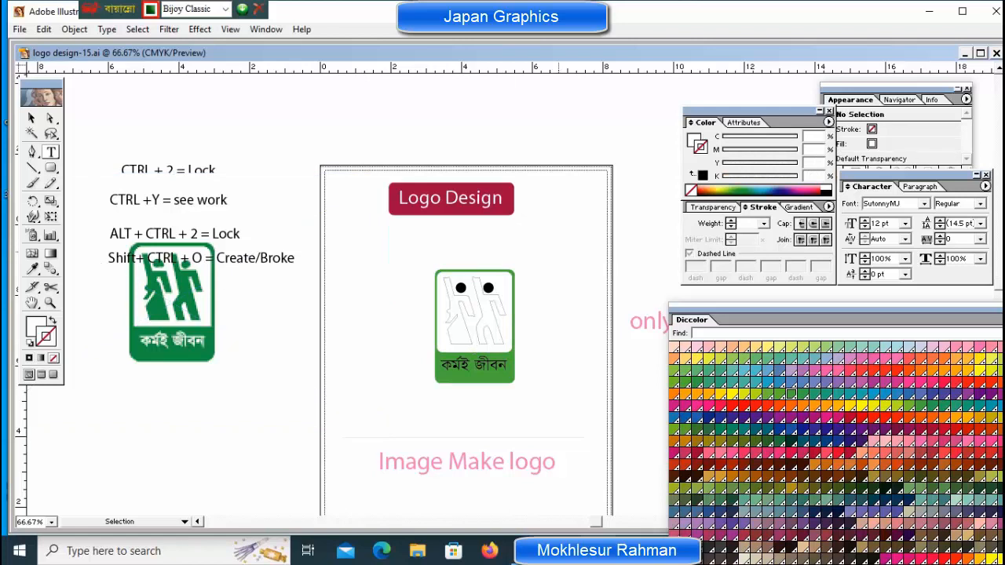
Fill both figure bodies and both round heads with the DIC 131p swatch, then deselect them.
key("ctrl+plus")
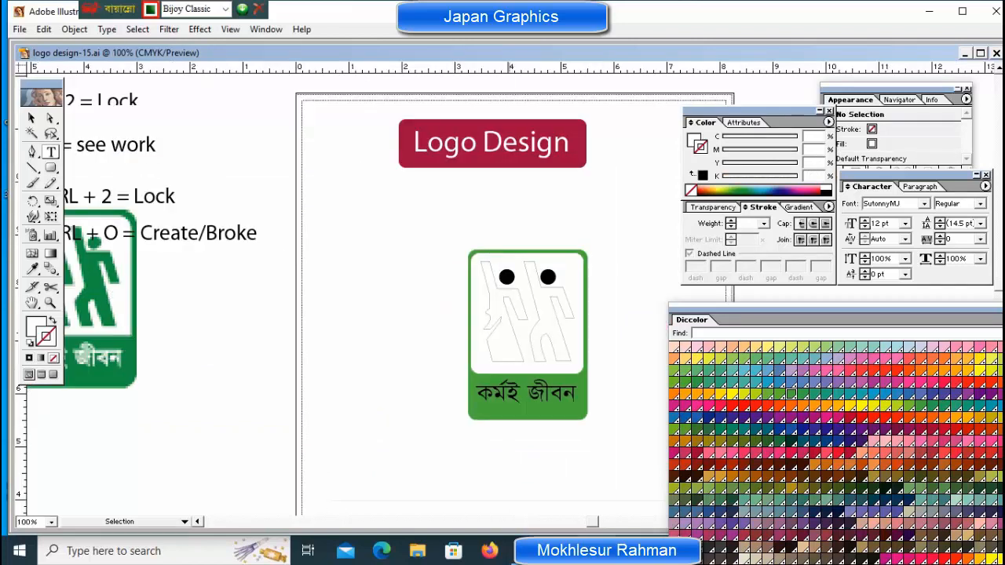
left_click(506, 289, "ctrl")
left_click(543, 287, "ctrl+shift")
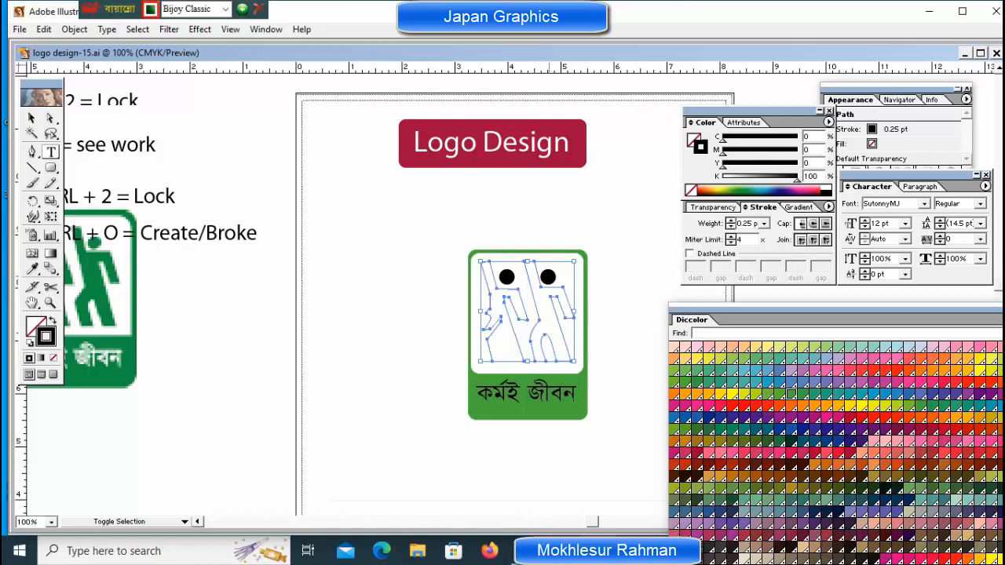
left_click(548, 277, "ctrl+shift")
left_click(507, 277, "ctrl+shift")
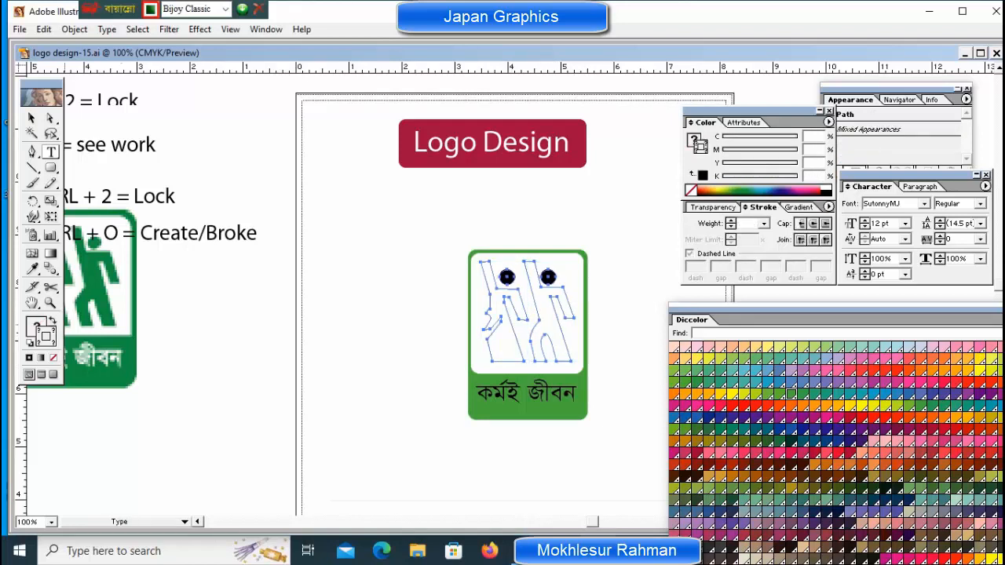
key("x")
left_click(791, 394)
key("ctrl+shift+a")
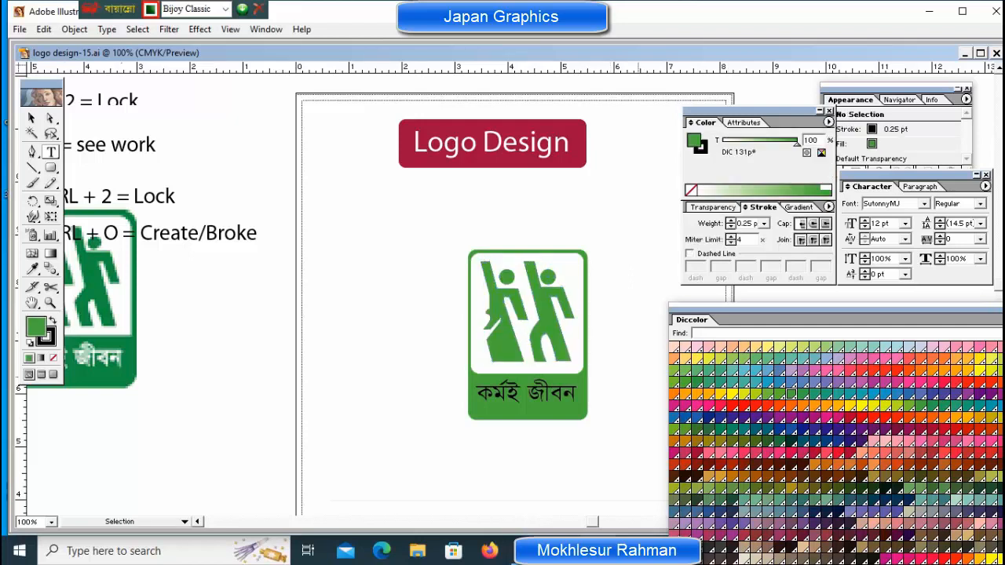
Change the Bangla caption's fill to white and deselect it.
left_click(538, 394, "ctrl")
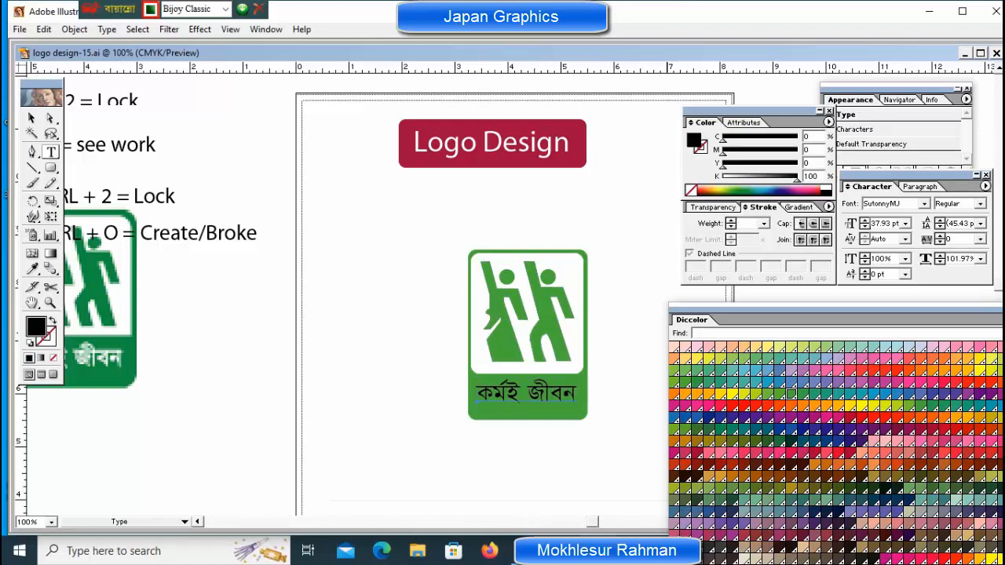
key("ctrl+shift+a")
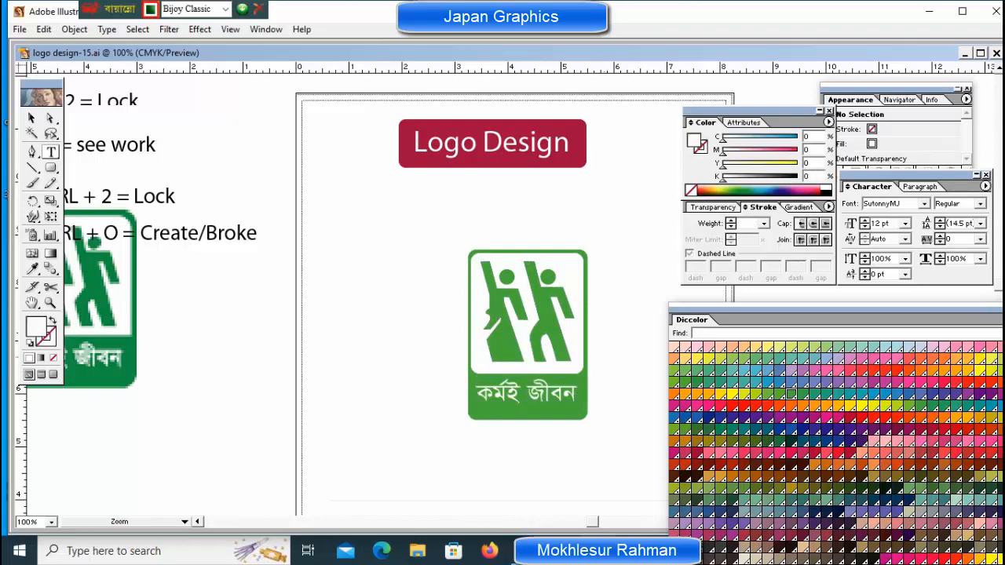
Apply the DIC 131p swatch to the strokes of both figure bodies, then deselect them.
left_click_drag(485, 298, 360, 174)
left_click(512, 223, "ctrl")
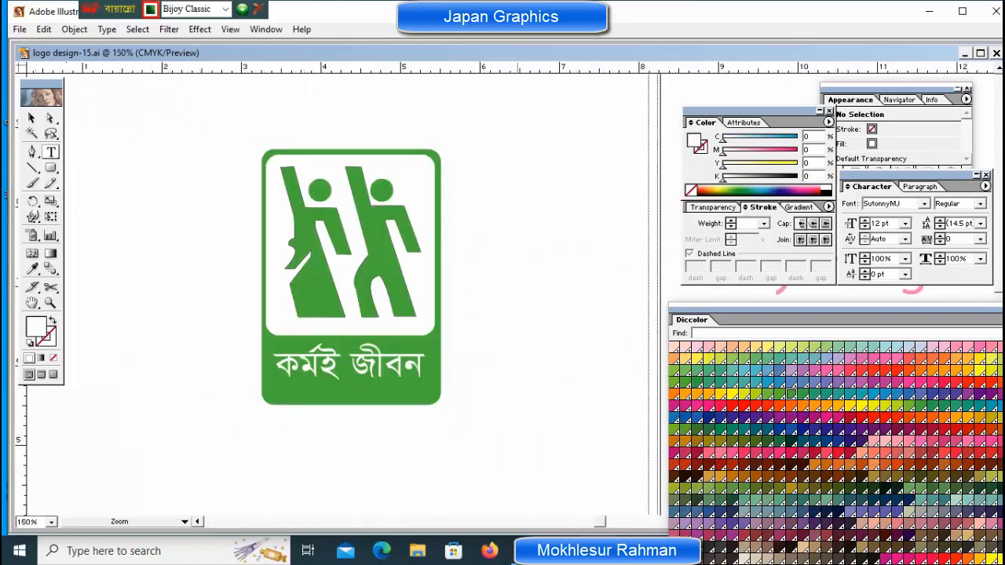
left_click(521, 253, "ctrl")
left_click(469, 240, "ctrl")
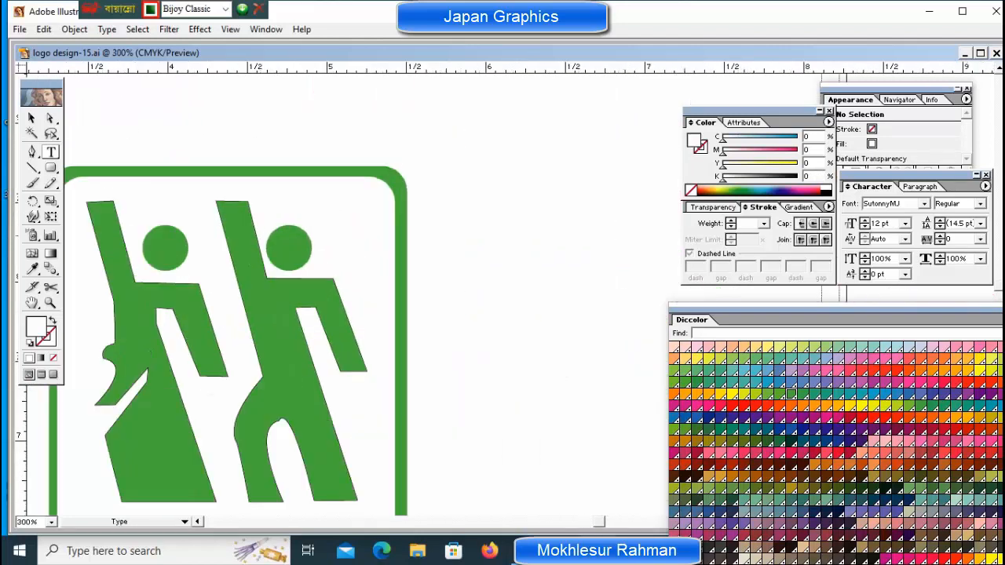
left_click(310, 205, "ctrl")
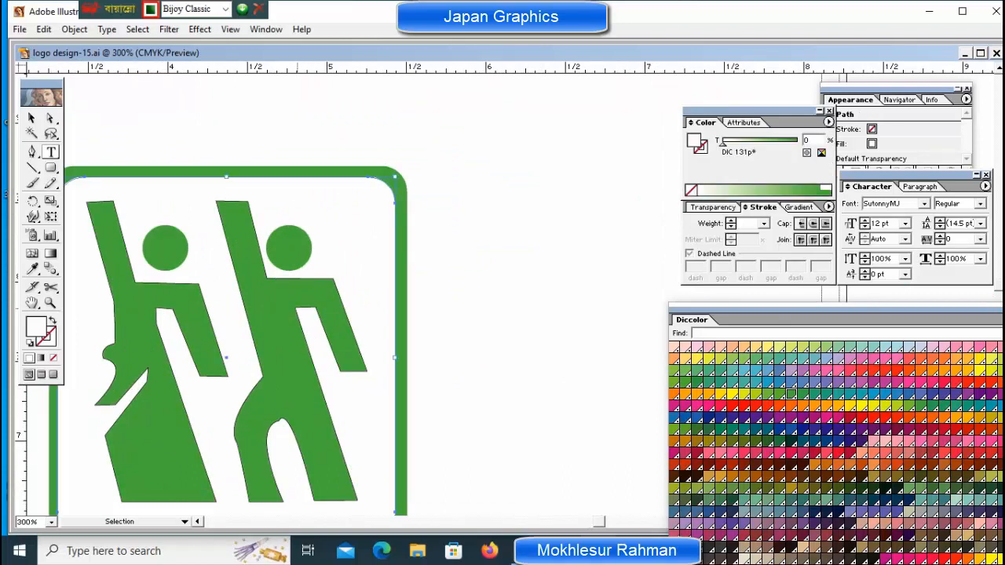
left_click(141, 324, "ctrl")
left_click(281, 329, "ctrl+shift")
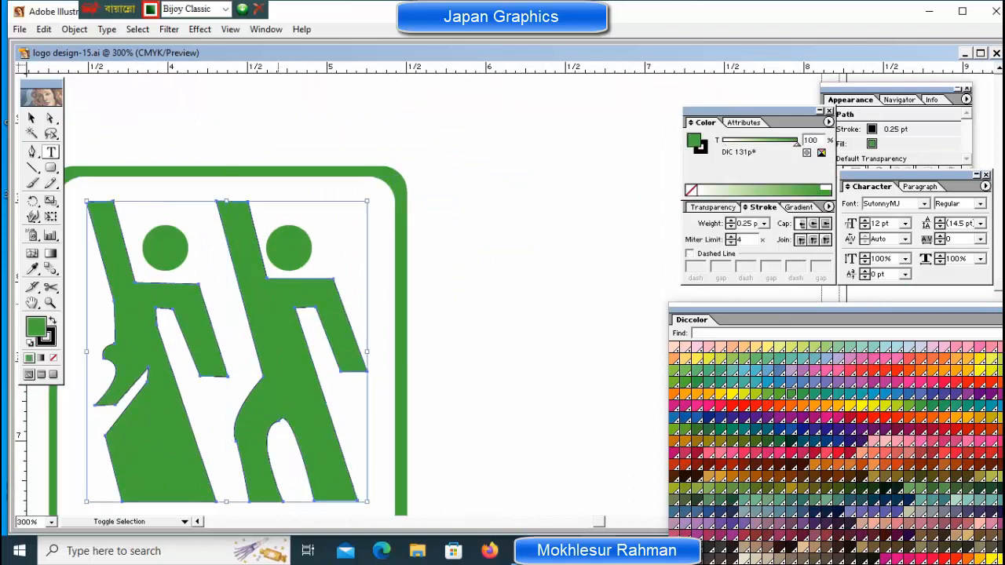
key("x")
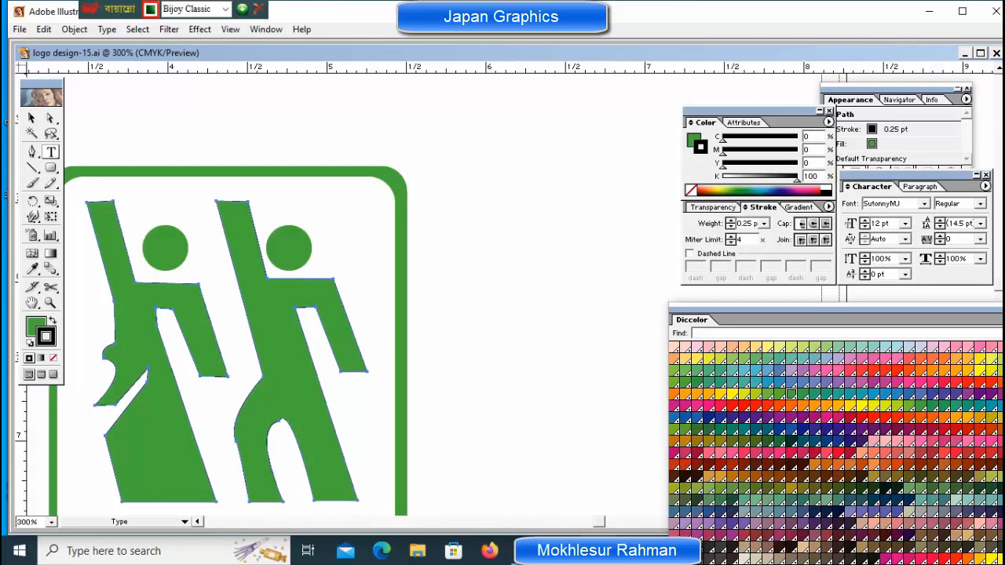
left_click(791, 394)
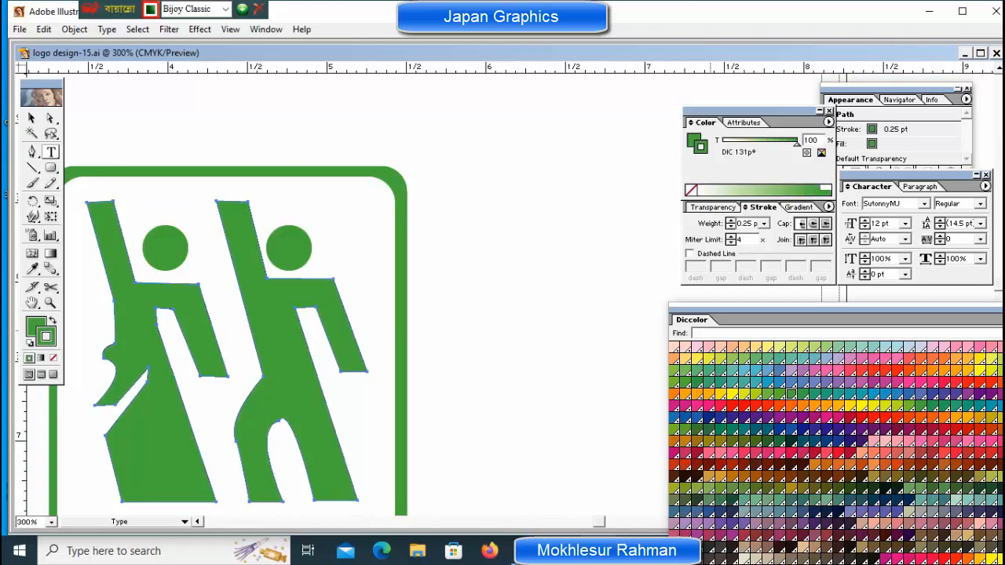
left_click(540, 329, "ctrl")
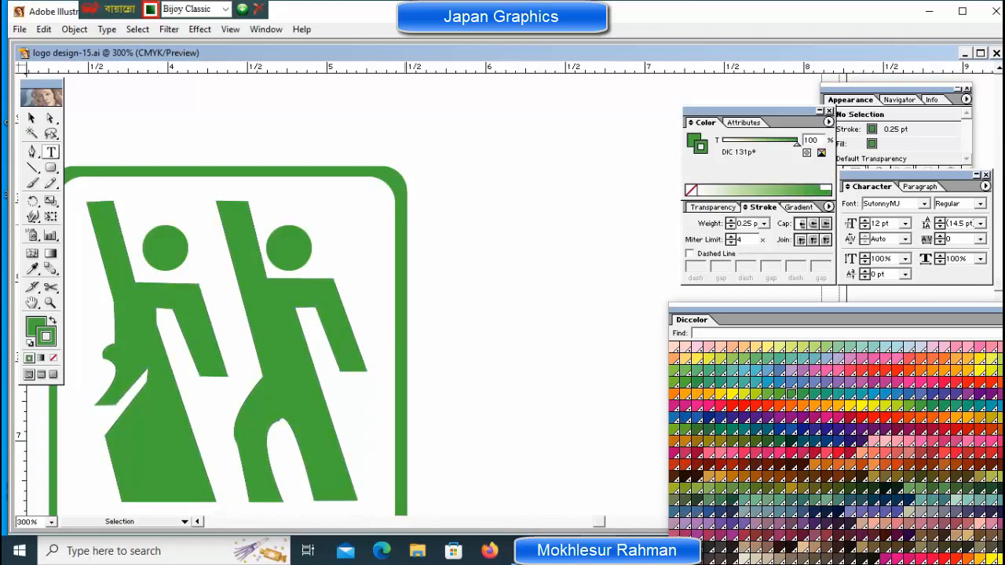
Check the coloured logo and its figures at several magnifications, comparing it with the original image beside the page.
key("ctrl+plus")
key("ctrl+minus")
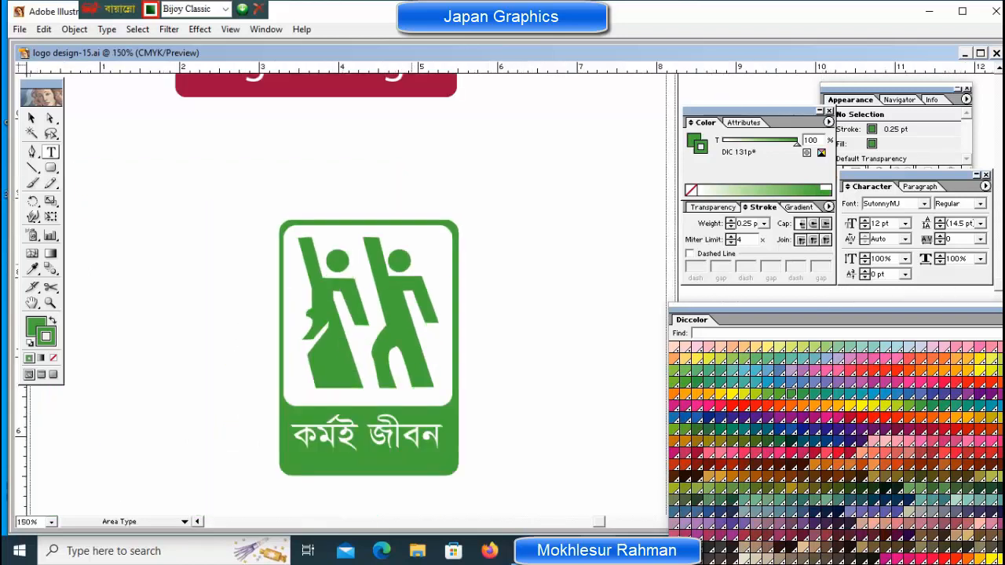
left_click_drag(401, 305, 429, 254)
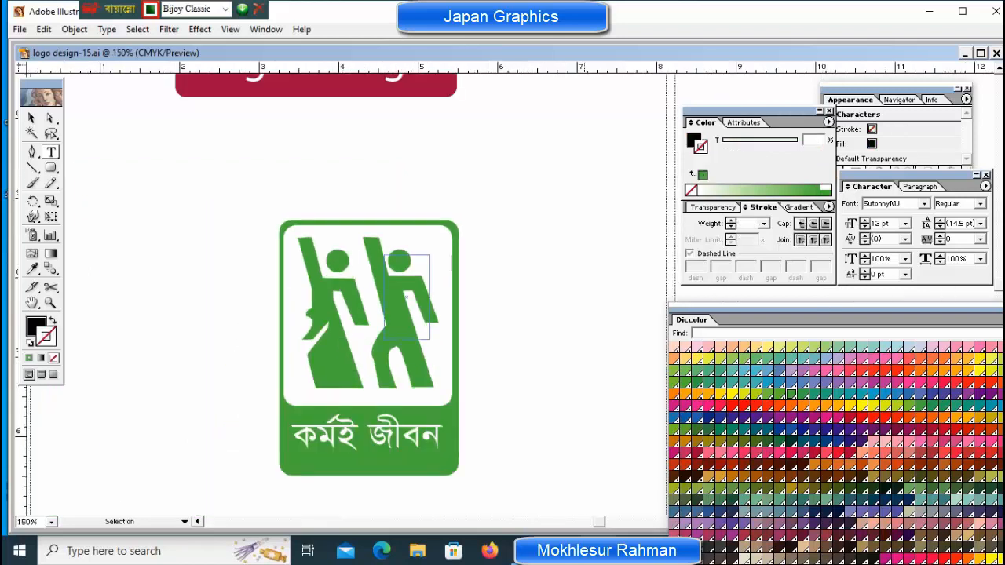
left_click(525, 298, "ctrl")
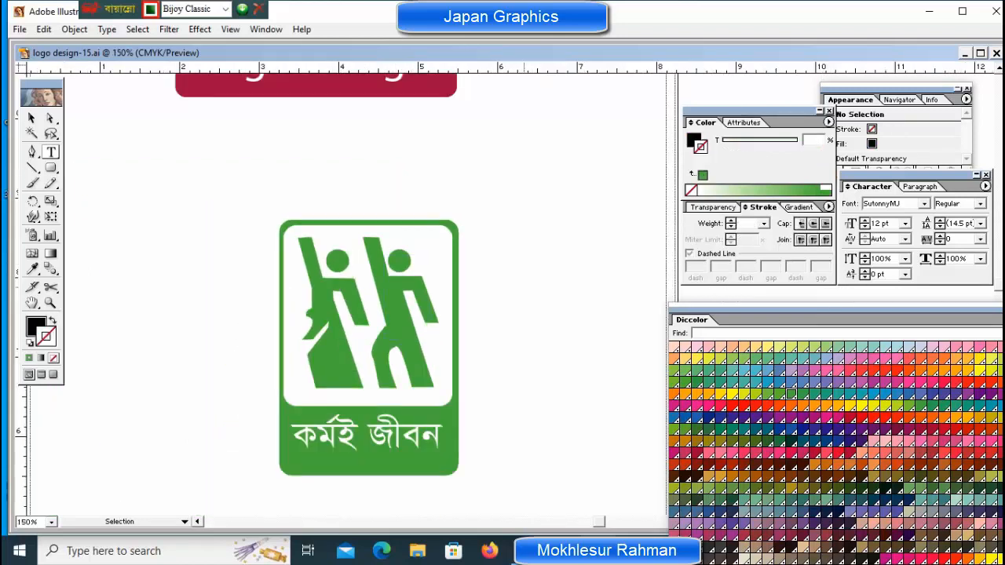
left_click(444, 303, "ctrl")
left_click(429, 304, "ctrl")
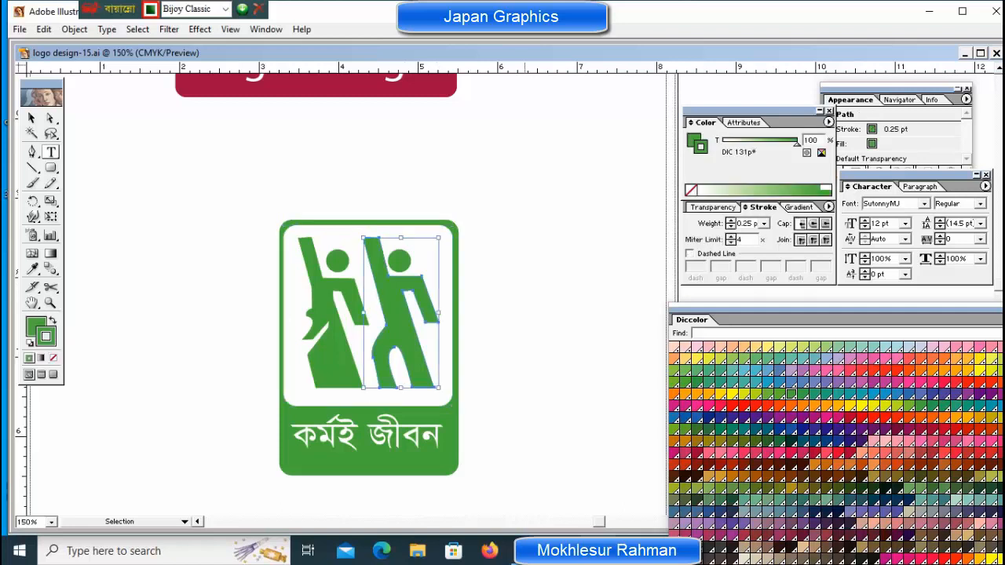
left_click(525, 299, "ctrl")
key("ctrl+minus")
key("ctrl+minus")
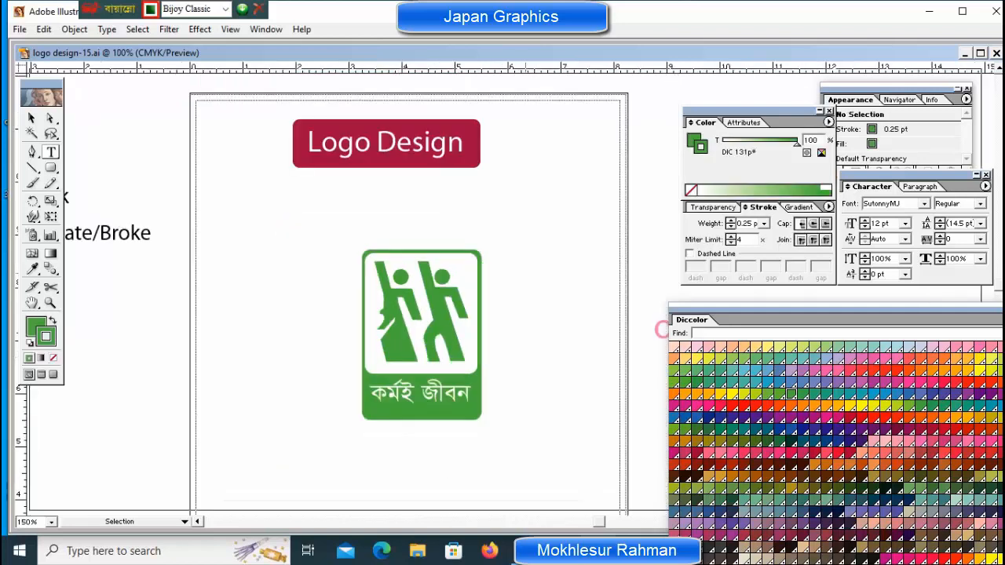
key("ctrl+space")
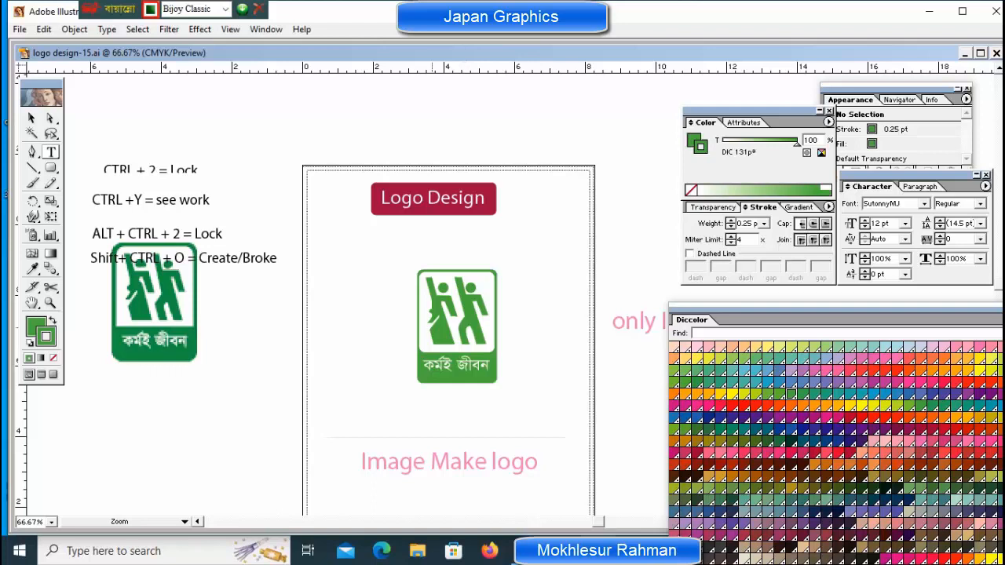
left_click(457, 311, "ctrl")
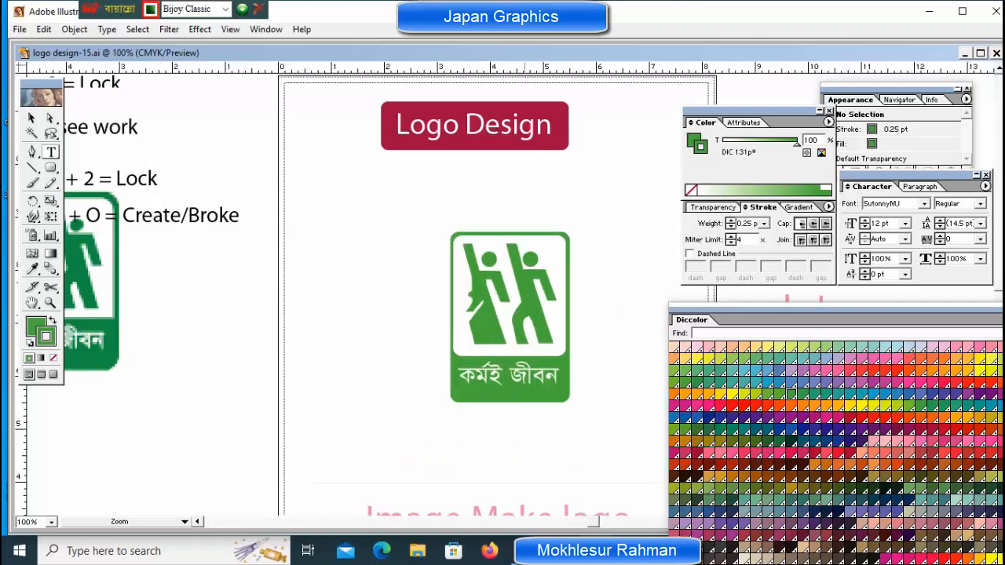
Pull in both sides of the white inner panel slightly and lower its top edge to thicken the green border, then deselect it.
left_click(533, 284, "ctrl")
left_click(549, 286, "ctrl")
left_click(485, 293, "ctrl")
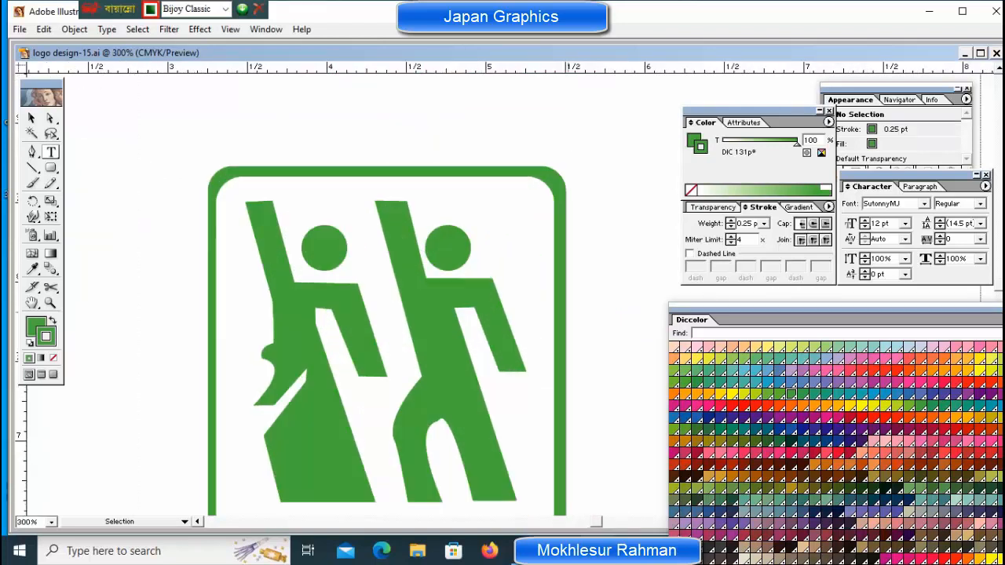
left_click(393, 322, "ctrl")
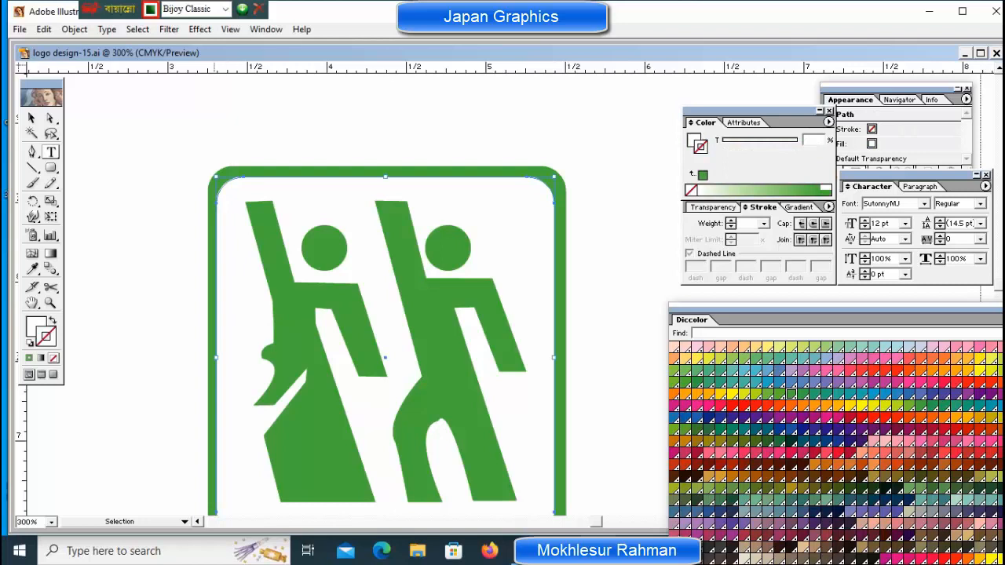
left_click_drag(215, 358, 218, 358)
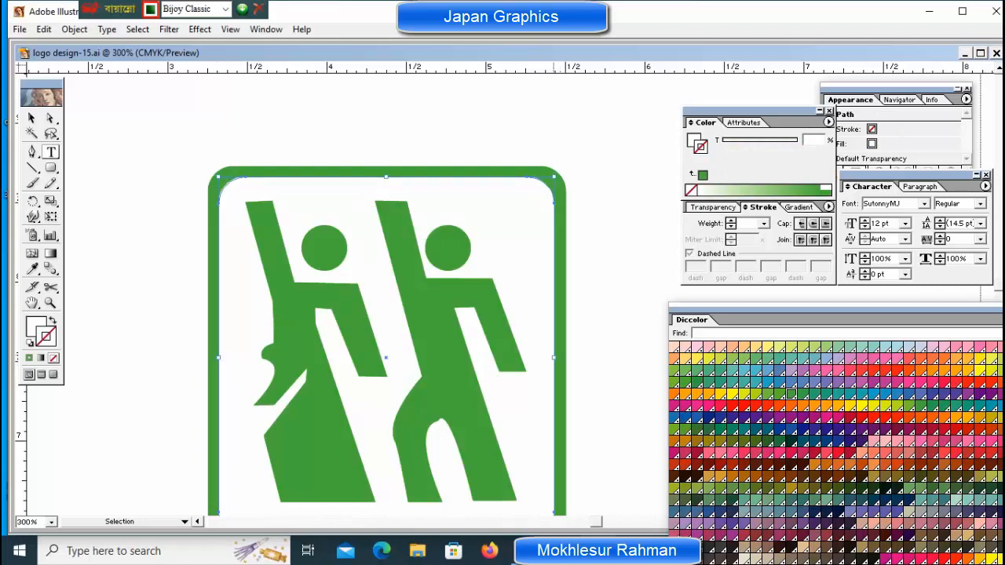
left_click_drag(554, 358, 552, 358)
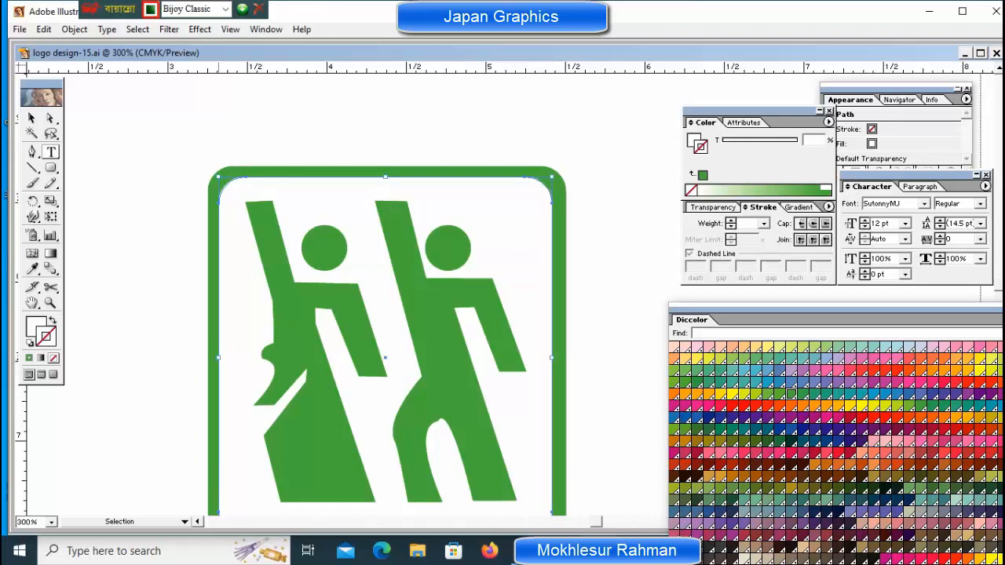
left_click_drag(219, 357, 221, 358)
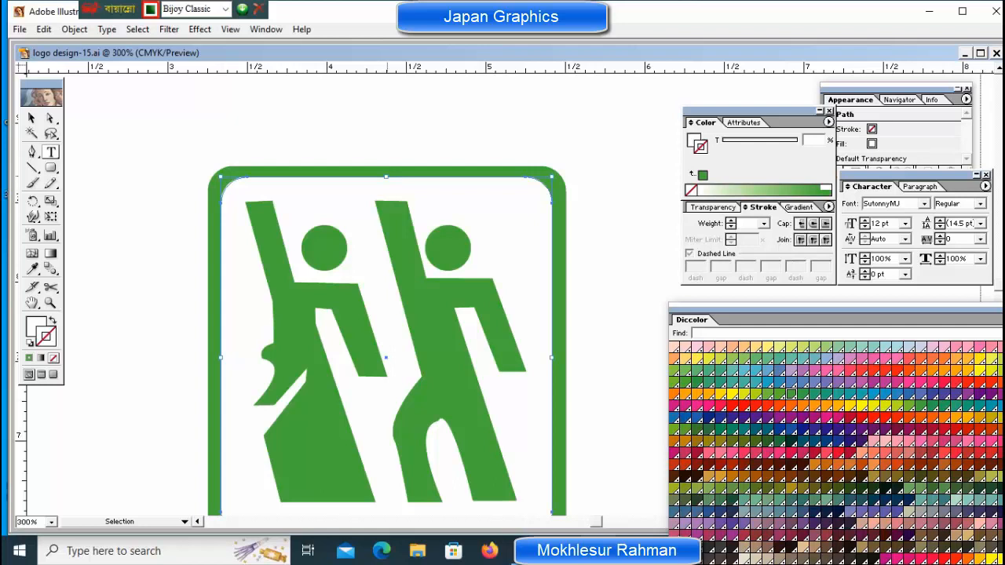
left_click_drag(387, 176, 386, 179)
key("ctrl+shift+a")
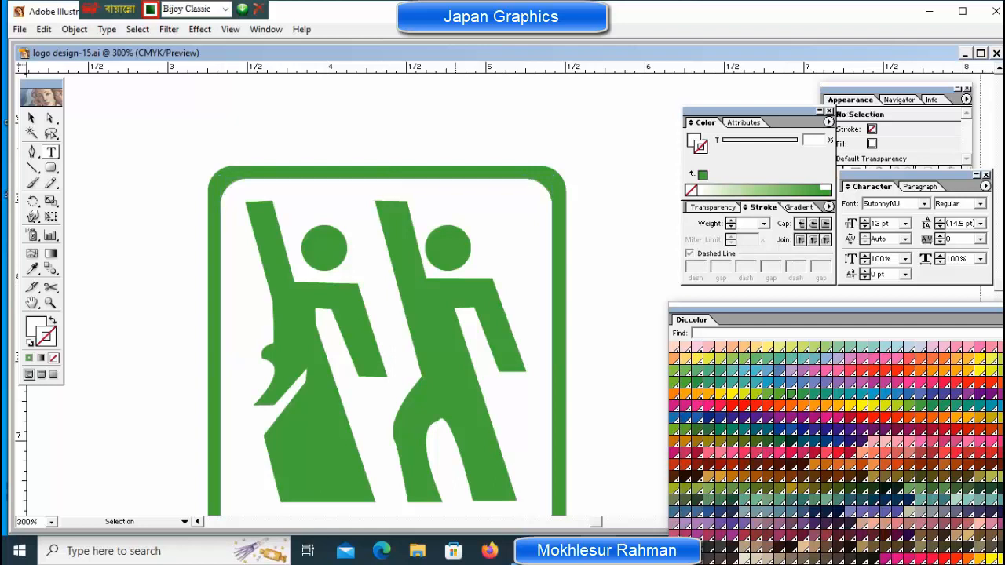
Inspect the finished logo by alternating between outline and preview display.
key("ctrl+minus")
key("ctrl+minus")
key("ctrl+minus")
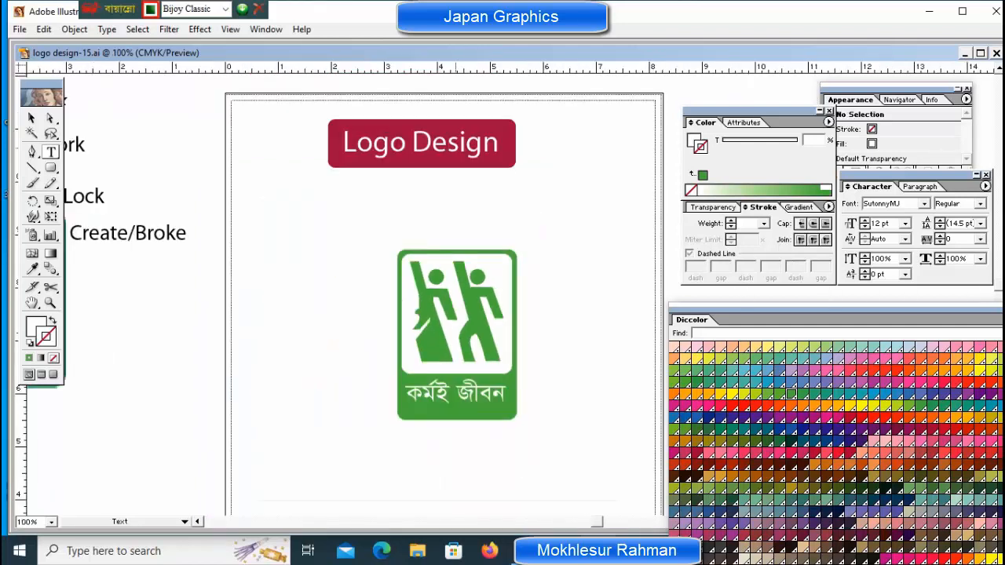
left_click(452, 356, "ctrl")
left_click_drag(455, 356, 298, 357)
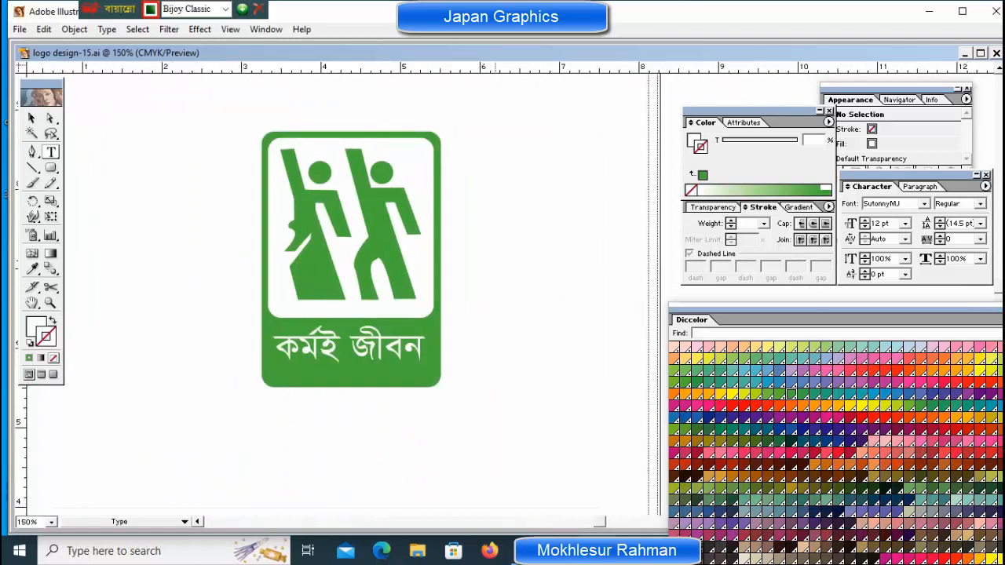
key("ctrl+y")
key("ctrl+y")
key("ctrl+y")
key("ctrl+y")
Move the linked original image down and away from the shortcut notes beside the page, then deselect it.
key("ctrl+minus")
key("ctrl+minus")
key("ctrl+minus")
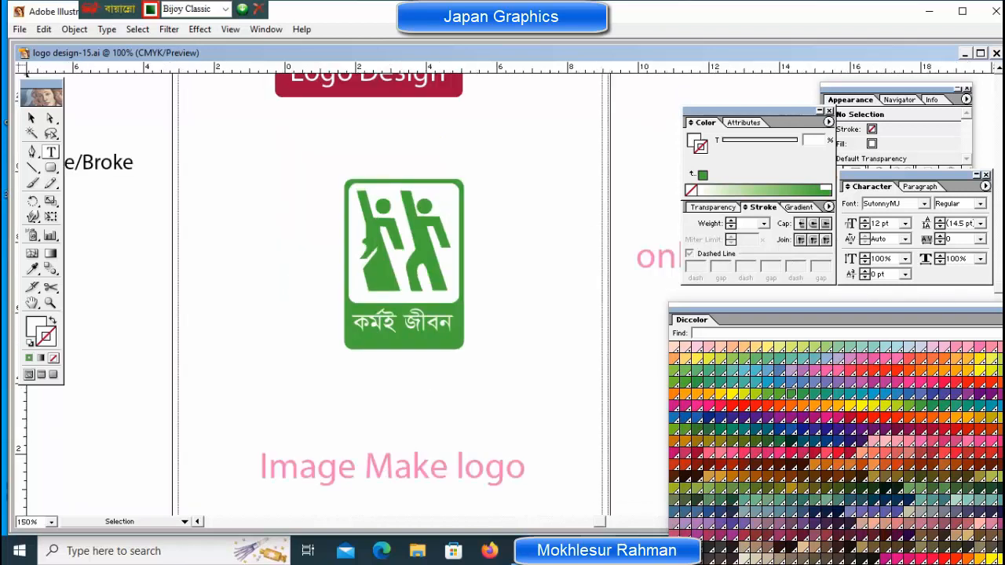
left_click(260, 270, "ctrl")
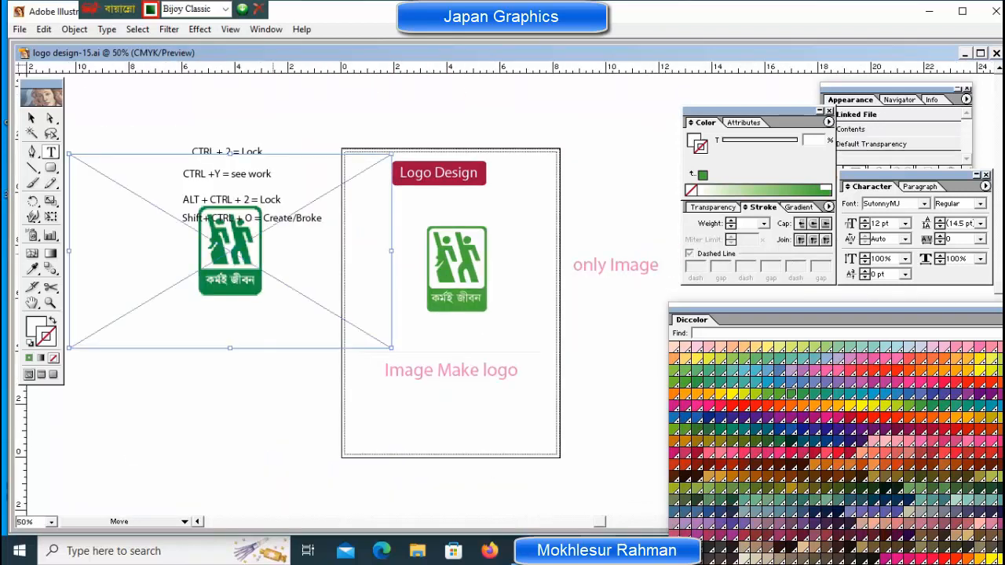
left_click_drag(260, 270, 127, 349)
left_click(359, 214, "ctrl")
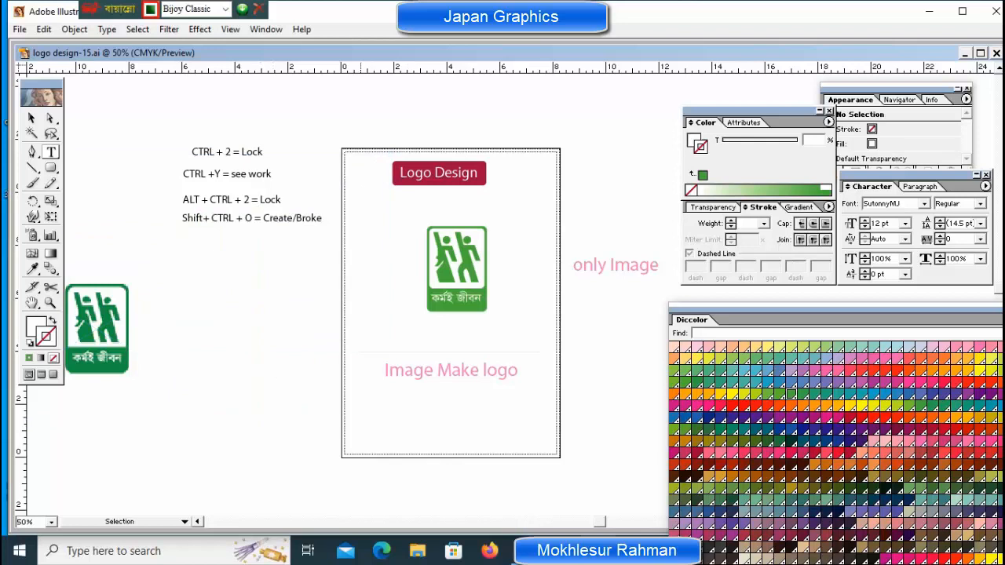
Group all parts of the traced logo on the page, then deselect the group.
left_click_drag(359, 214, 519, 314)
right_click(458, 286)
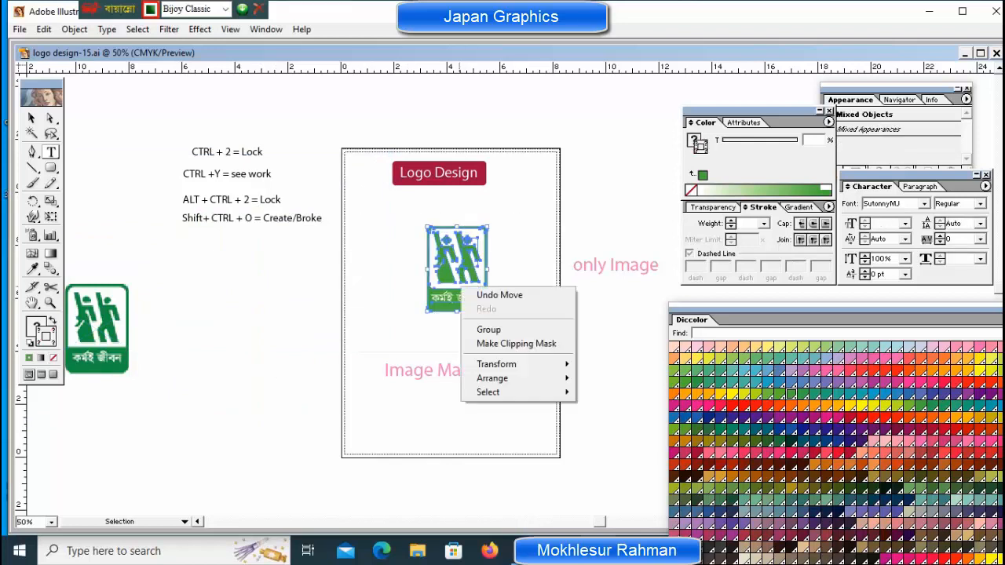
left_click(488, 330)
left_click(529, 315, "ctrl")
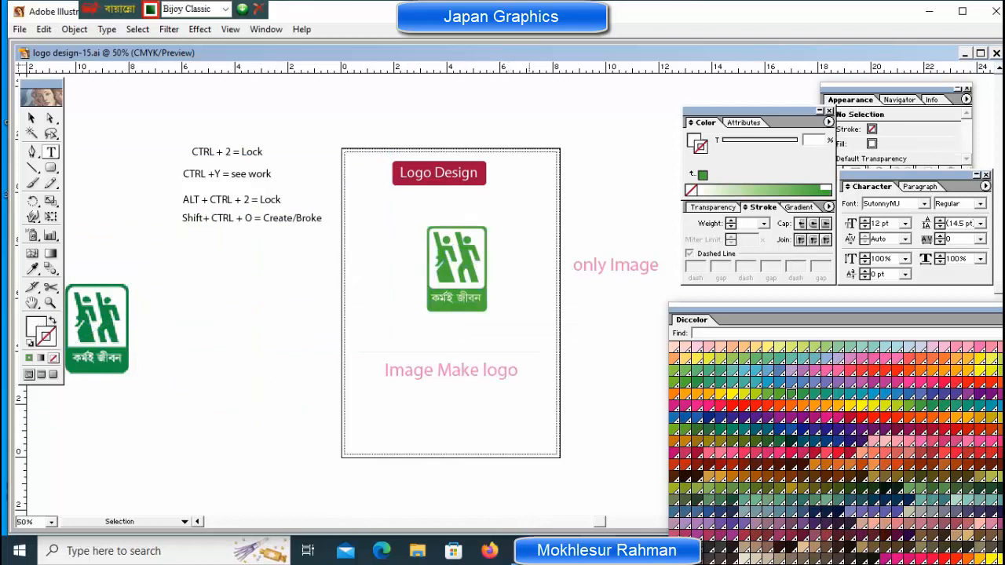
Try enlarging the grouped logo to nearly the full page width, then undo the scaling and deselect.
left_click(474, 297, "ctrl")
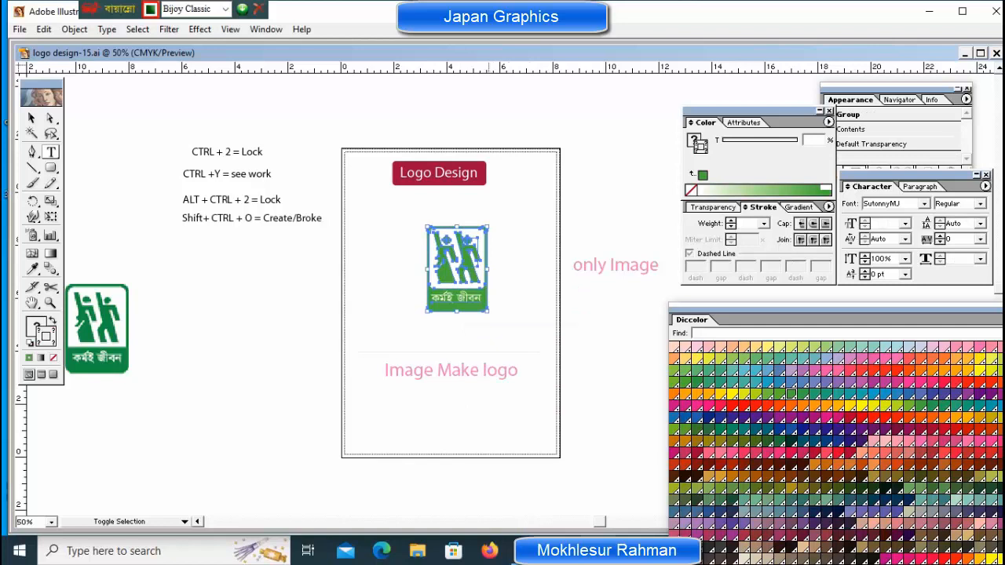
left_click_drag(487, 311, 558, 412)
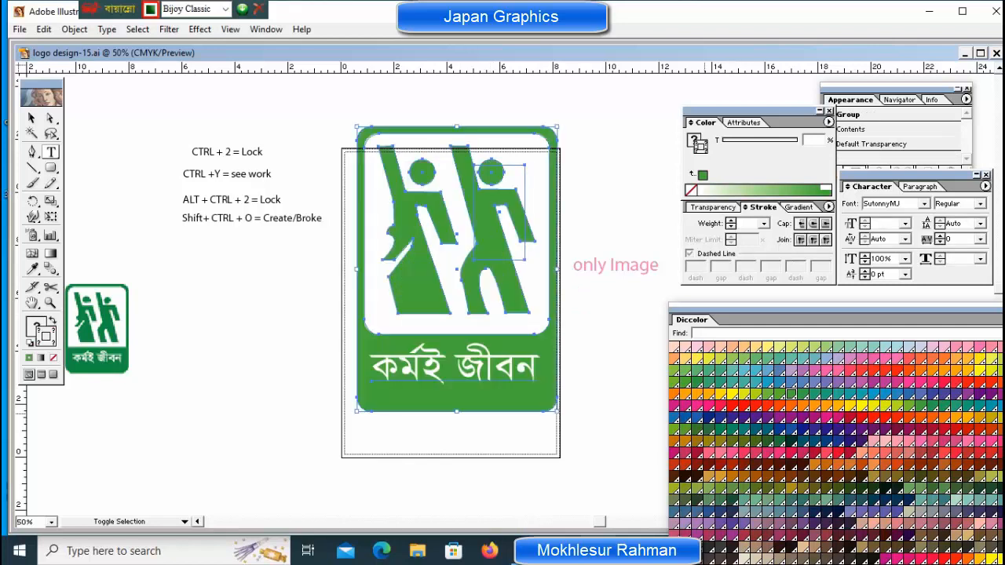
key("ctrl+z")
left_click(580, 416, "ctrl")
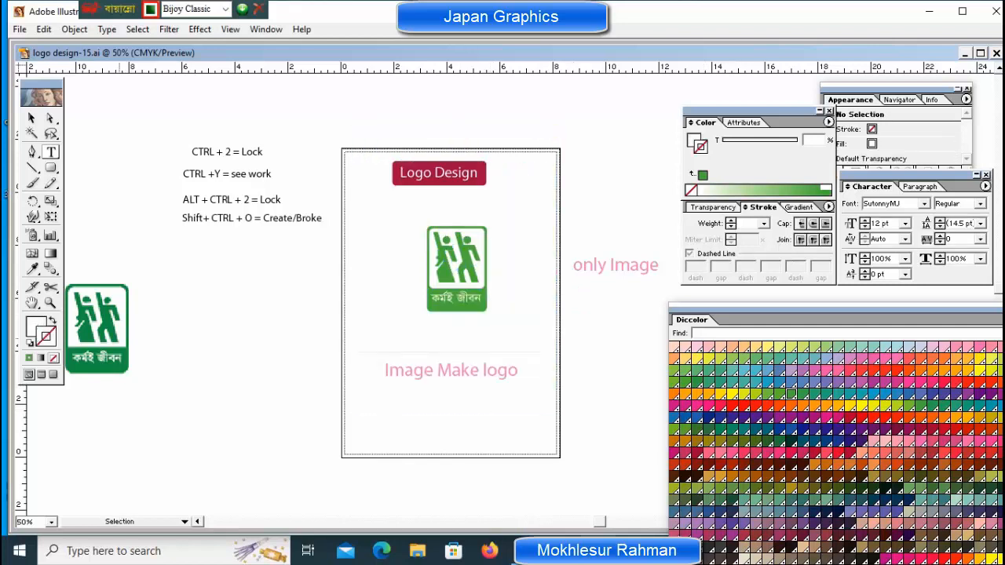
Move the linked original image closer to the page, below the shortcut notes.
left_click(108, 330, "ctrl")
left_click_drag(106, 330, 227, 312)
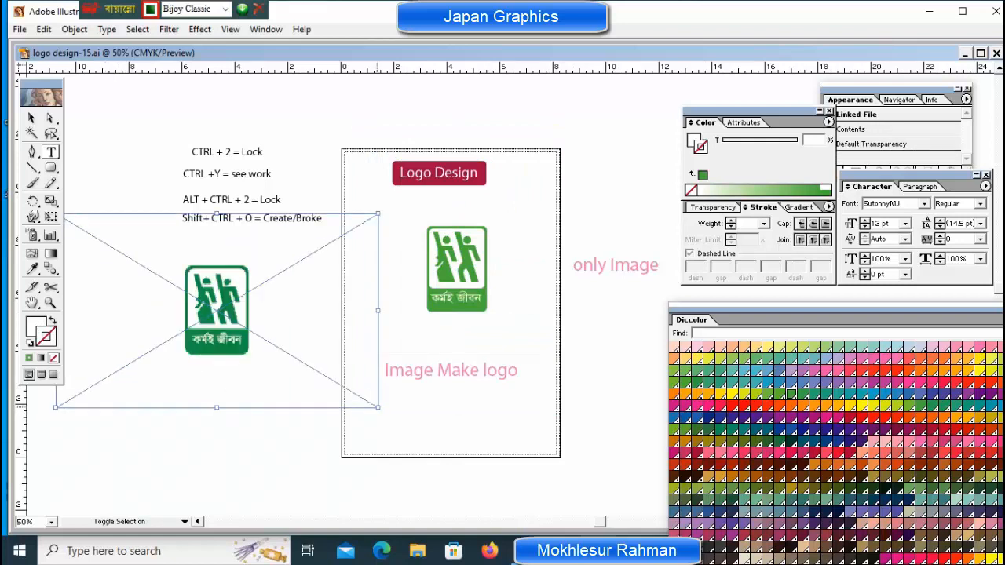
Try enlarging the linked original image to check its pixel quality, then undo the scaling and deselect it.
left_click_drag(378, 408, 534, 501)
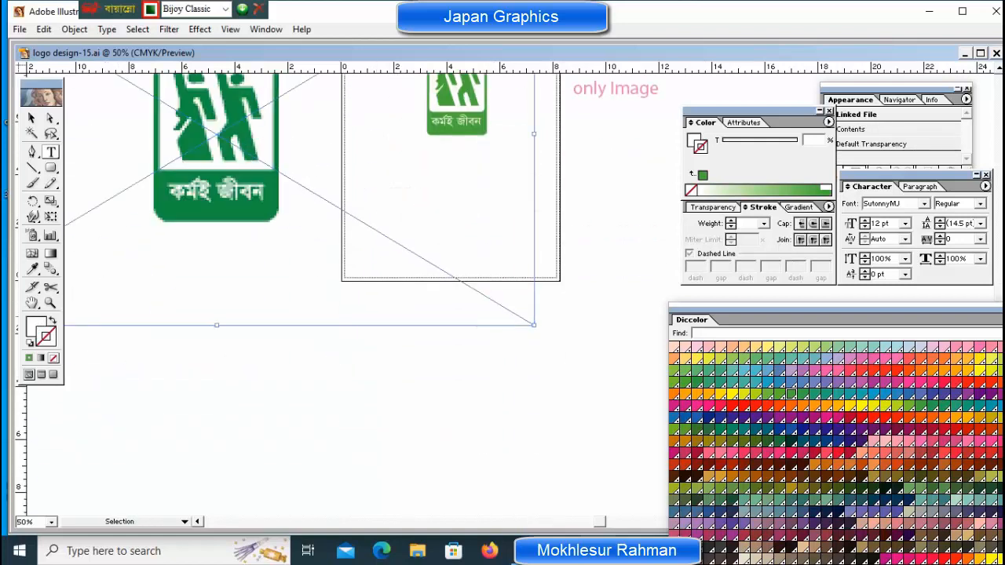
key("ctrl+z")
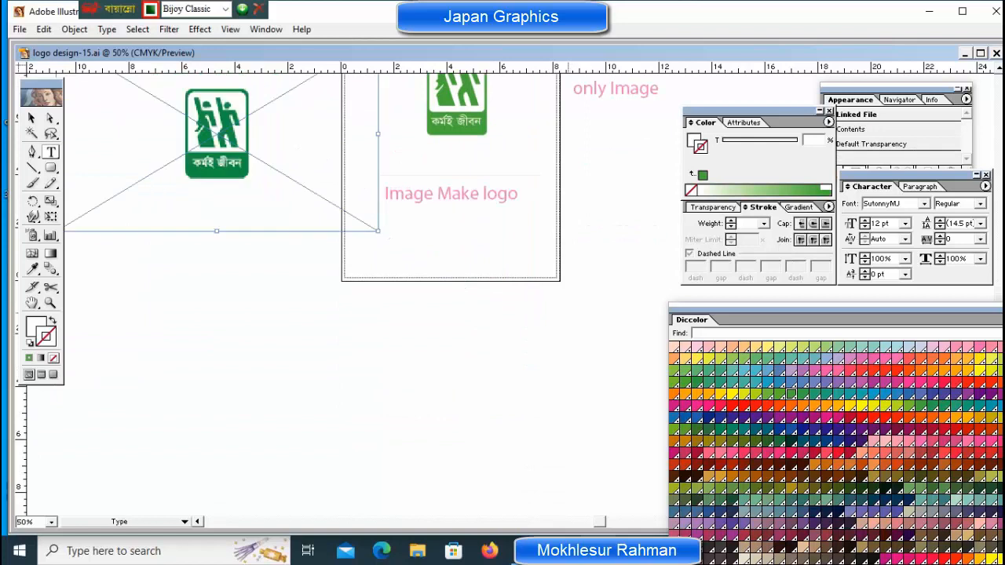
key("ctrl+minus")
key("ctrl+minus")
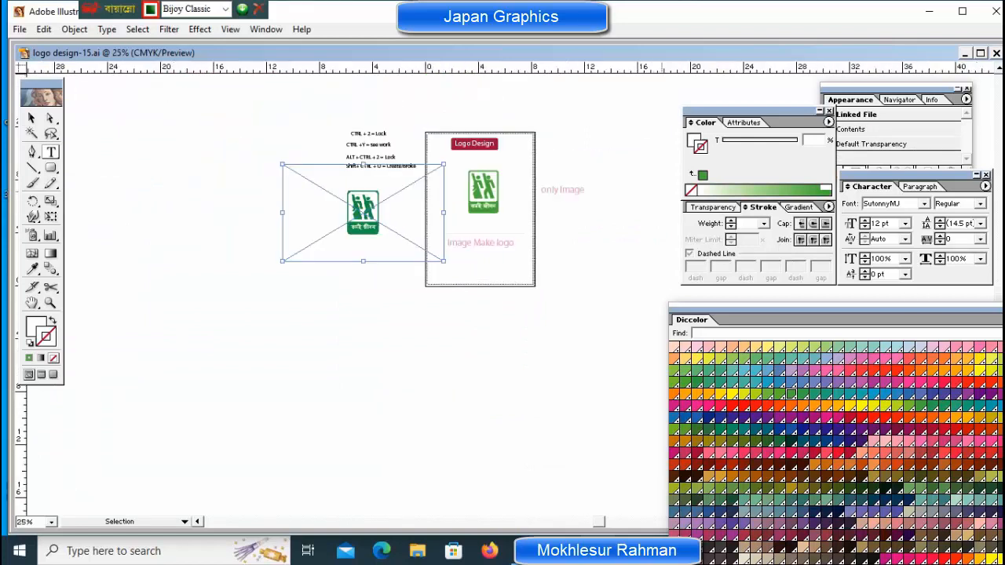
key("ctrl+shift+a")
Test the grouped vector logo's sharpness by enlarging it well beyond the page, then undo the scaling and deselect.
key("ctrl+plus")
key("ctrl+plus")
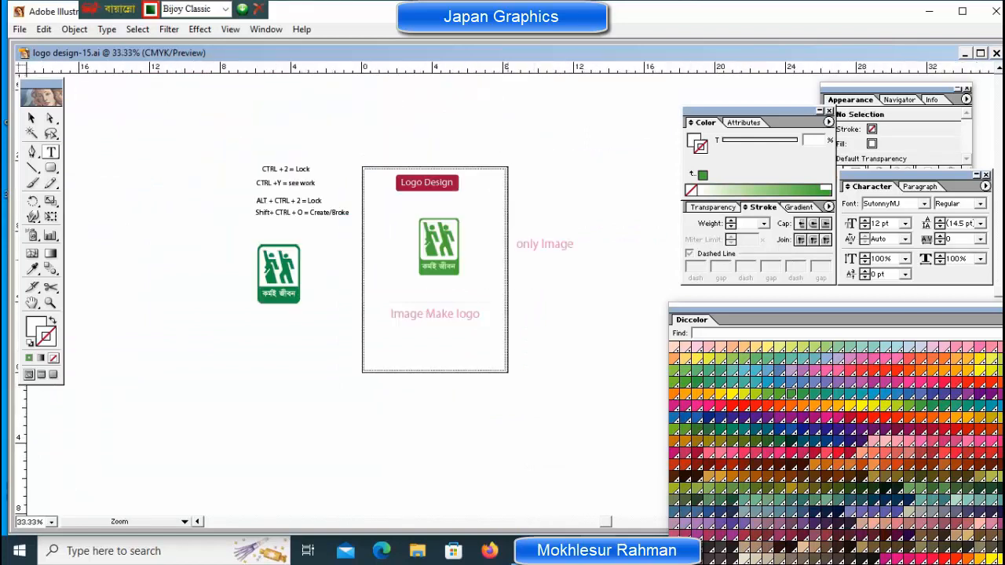
left_click_drag(324, 210, 477, 330)
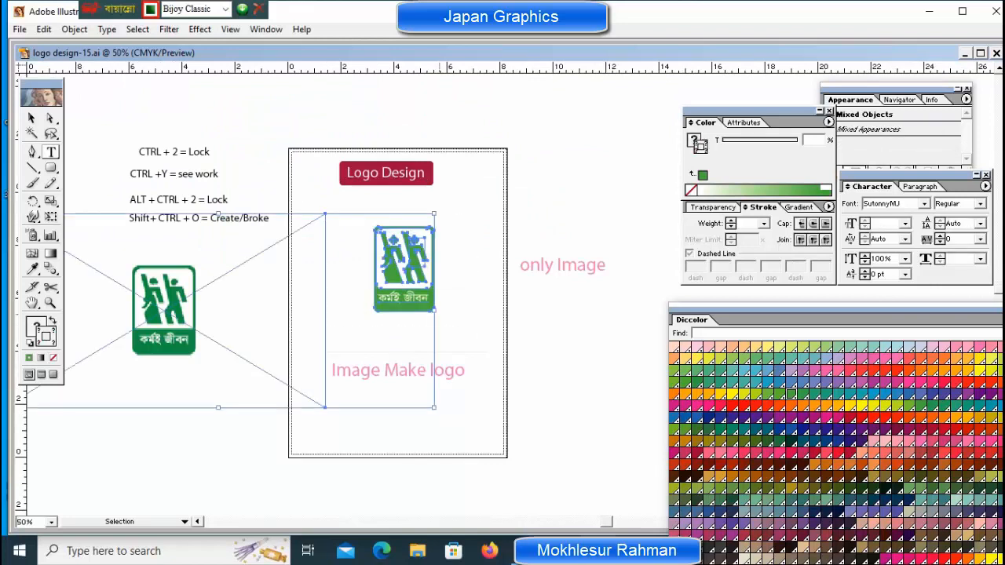
left_click(440, 266, "ctrl")
left_click(424, 240, "ctrl")
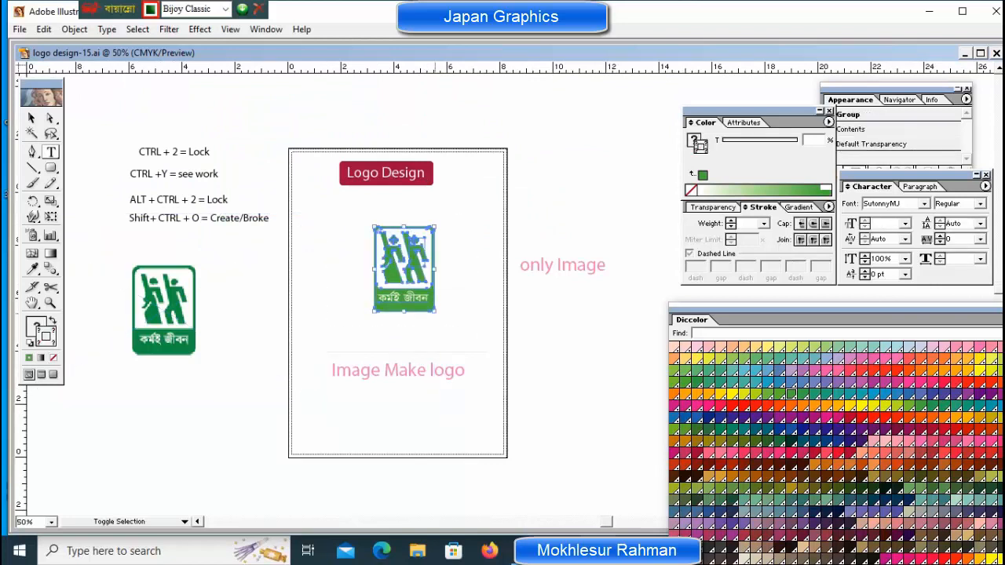
left_click_drag(435, 312, 567, 501)
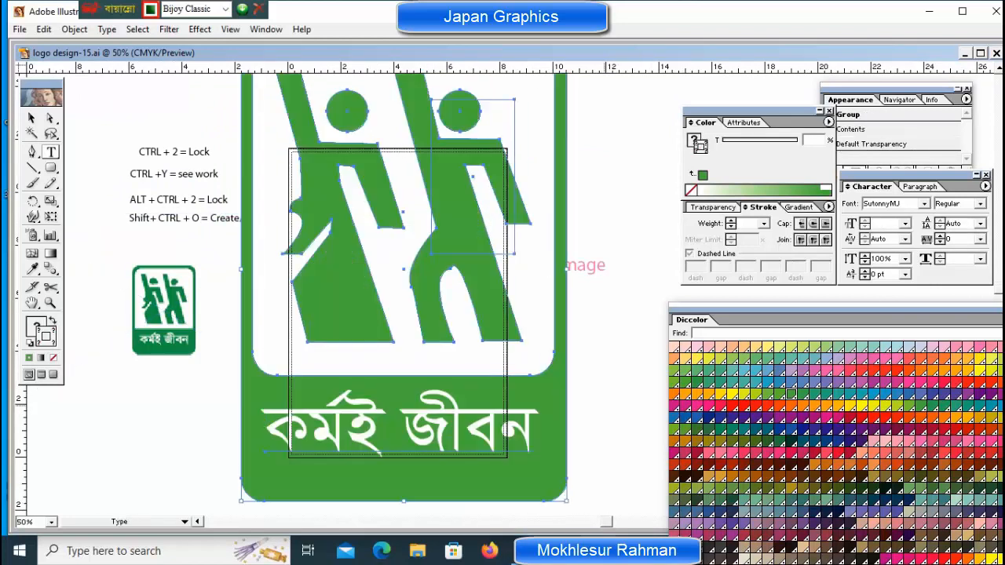
left_click(605, 405, "ctrl")
key("ctrl+z")
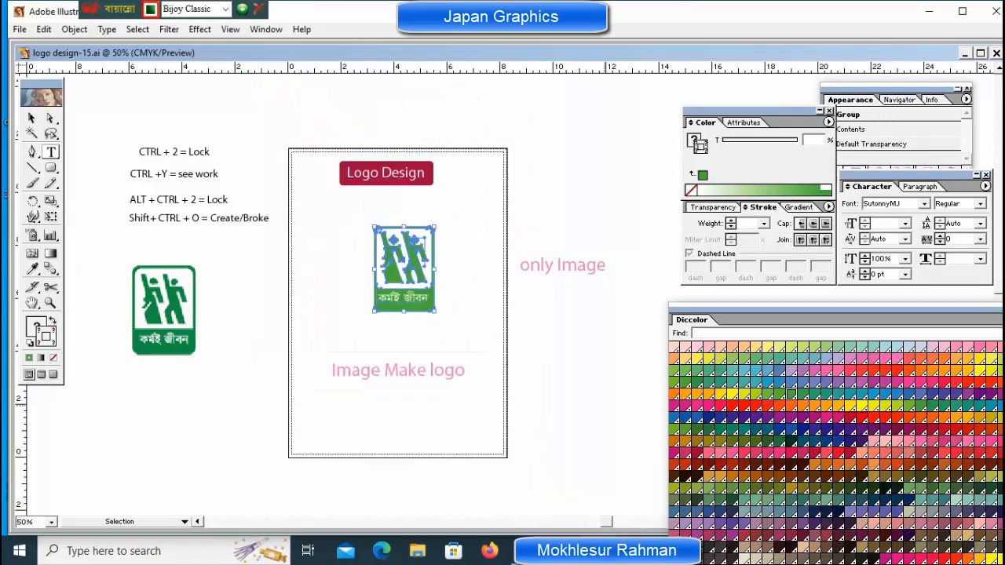
key("ctrl+minus")
left_click(465, 326, "ctrl")
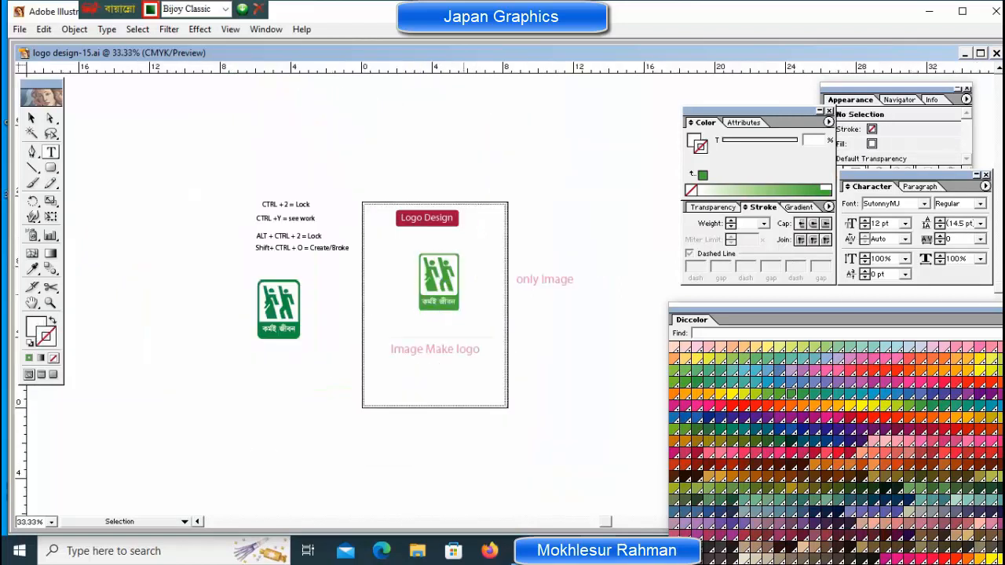
Bring the logo into close view and place the Diccolor swatch library beside it.
left_click(464, 300, "ctrl")
left_click(476, 298, "ctrl")
left_click(545, 275, "ctrl")
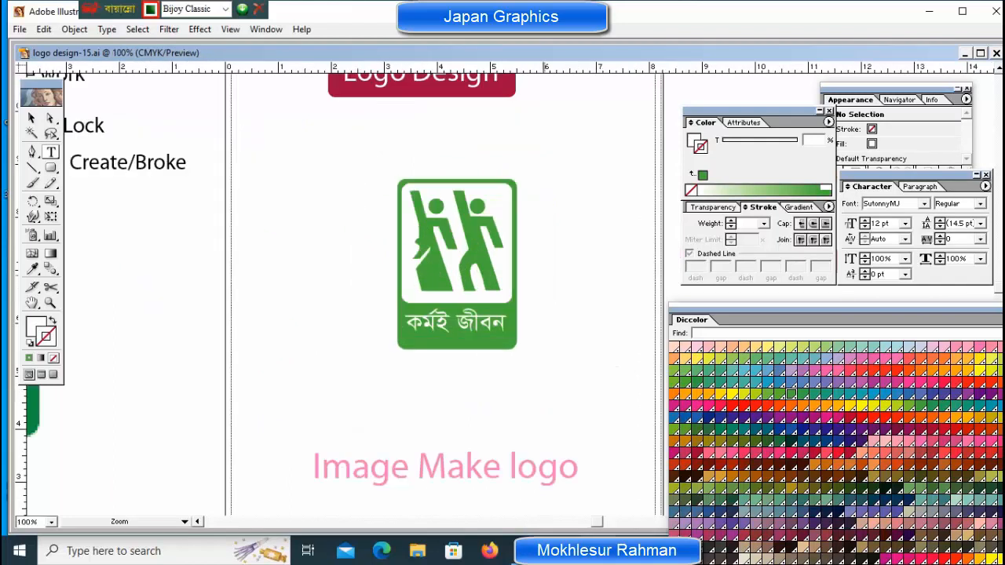
left_click(553, 277, "ctrl")
left_click_drag(553, 277, 502, 261)
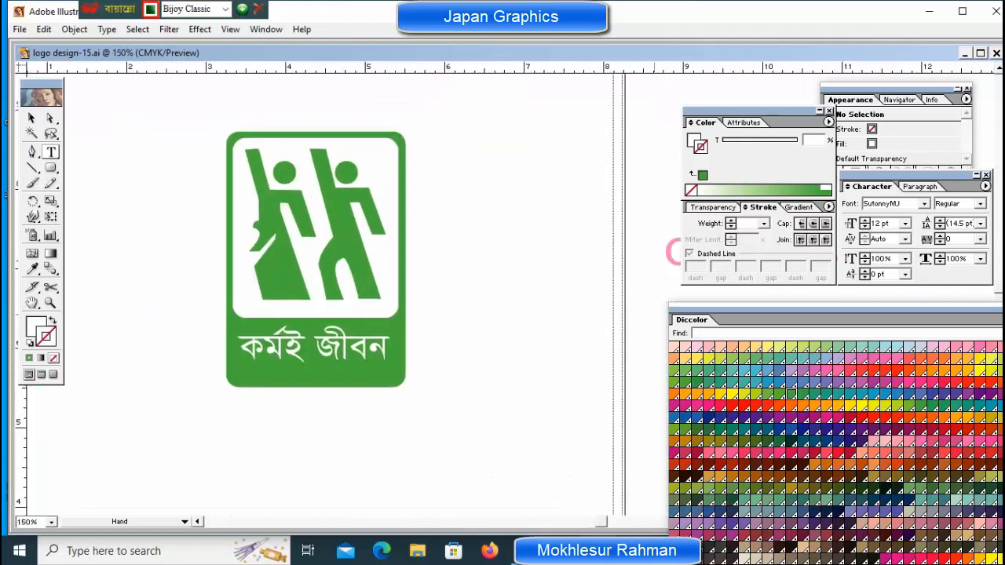
left_click_drag(706, 319, 481, 168)
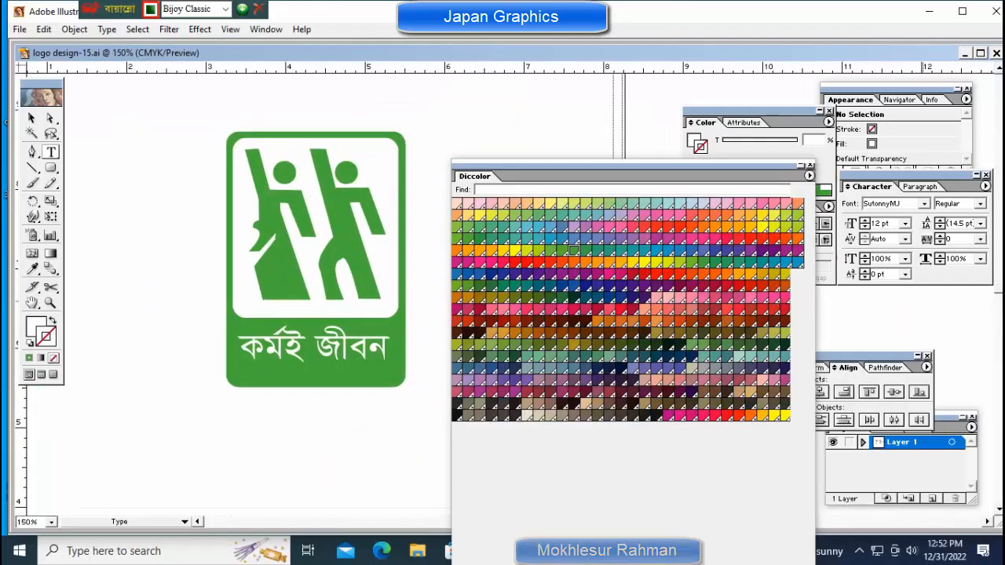